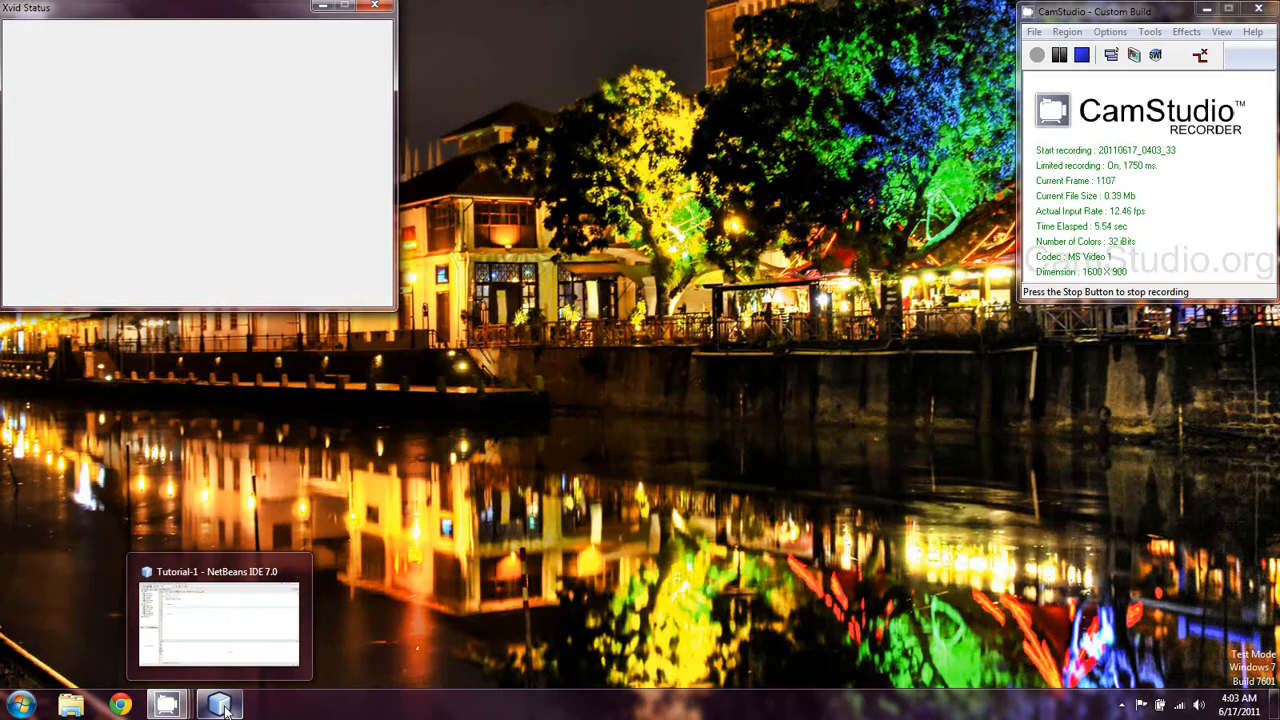
Restore the Tutorial-1 NetBeans window from the Windows taskbar
left_click(222, 706)
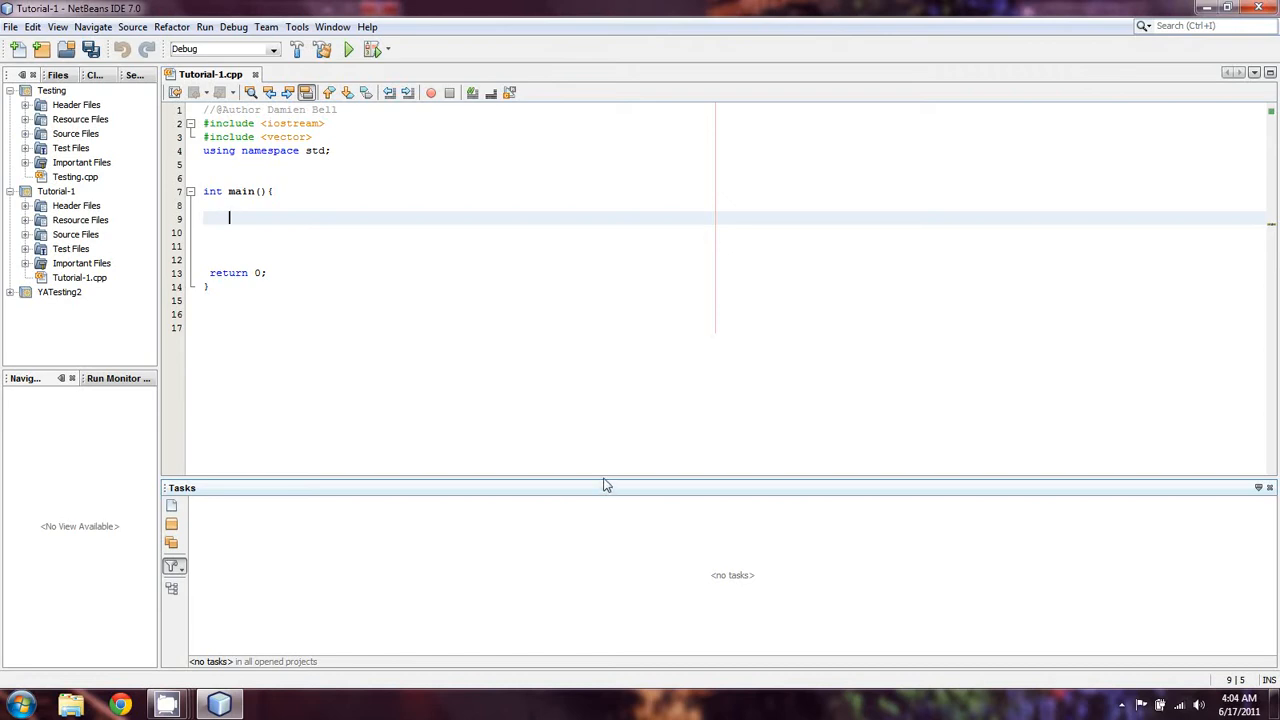
Shrink the Tasks panel by dragging its splitter down to enlarge the editor
left_click_drag(607, 485, 594, 505)
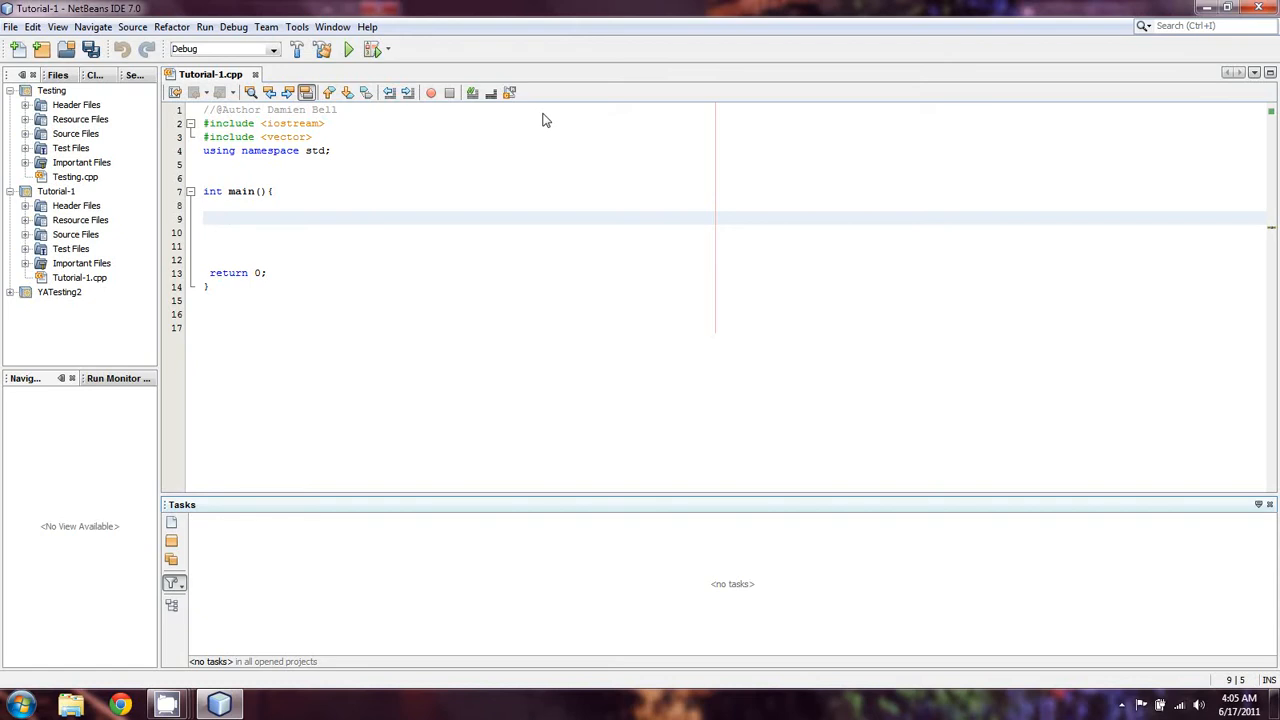
type("aray1")
type("[i]")
key("BackSpace")
key("BackSpace")
key("BackSpace")
type("vector")
type("<ints>")
Declare vector<int> vInts and write a for loop i=0..4 calling vInts.push_back(i)
key("BackSpace")
key("BackSpace")
type(">")
type("vIt")
type("ts")
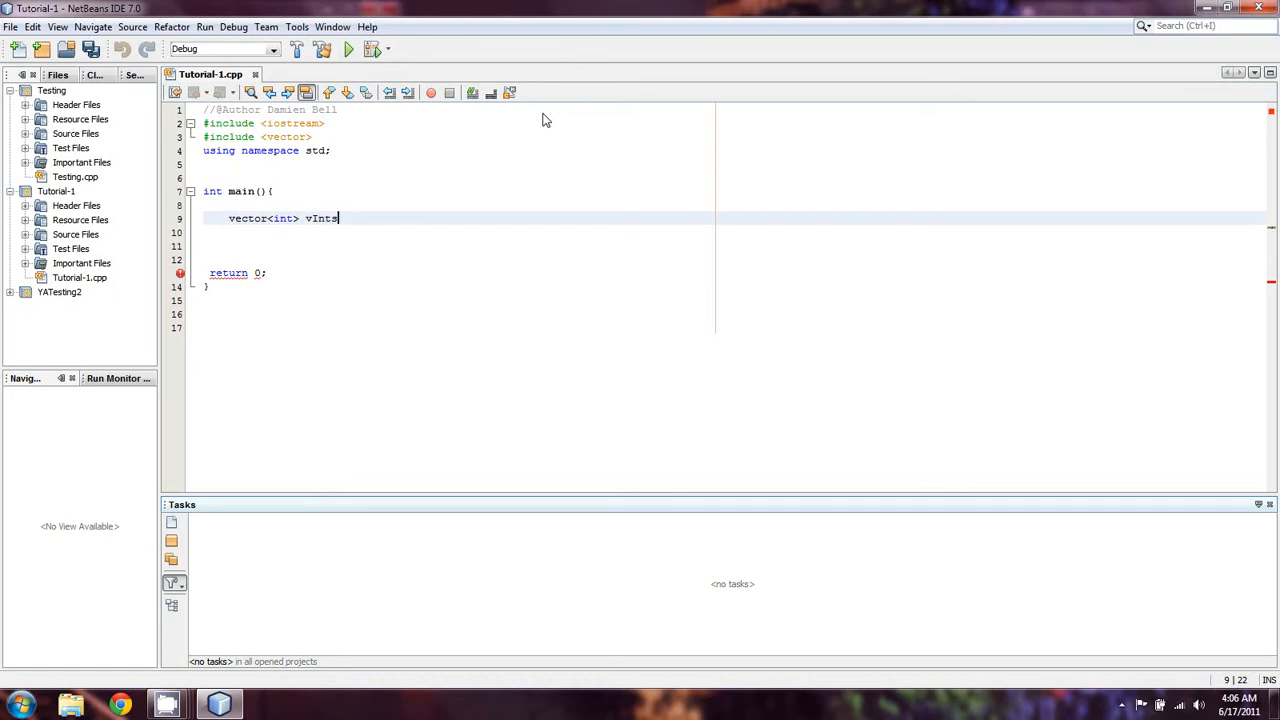
type(";")
key("Return")
key("Return")
type("for(")
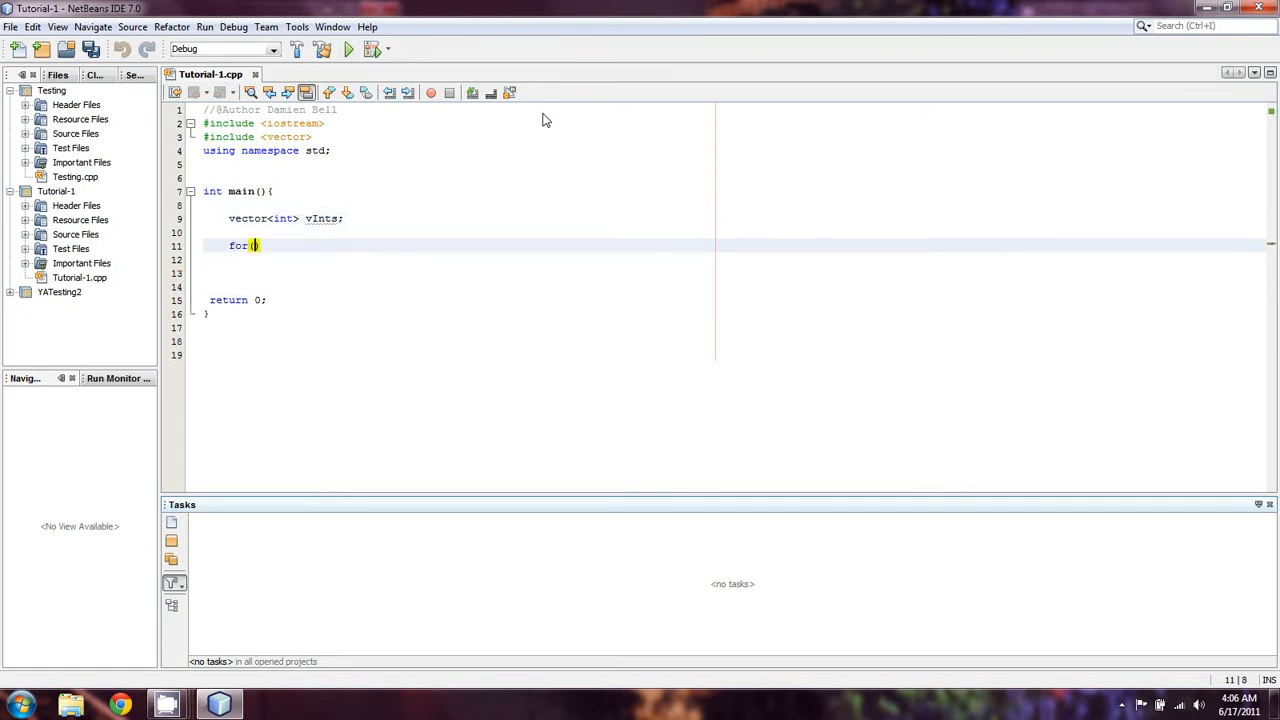
type("int i=0; ")
type("i<5;")
type(" i++){")
key("Return")
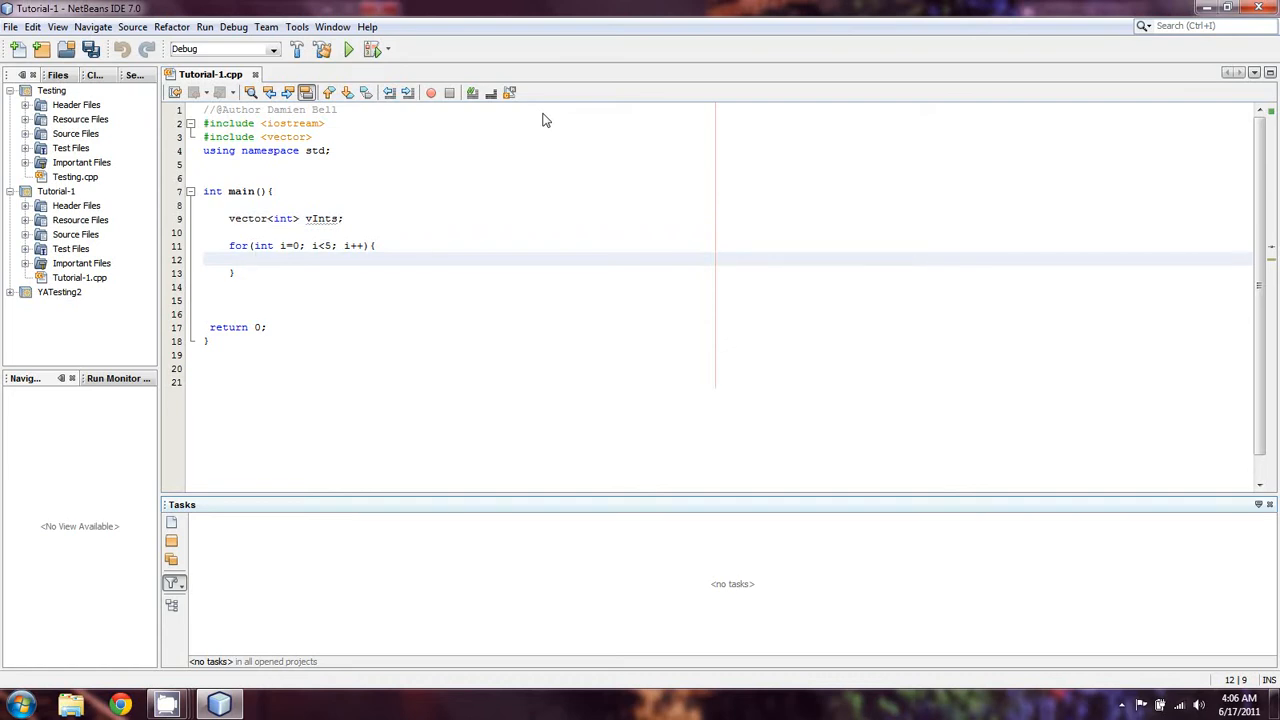
type("vInts.pu")
type("s")
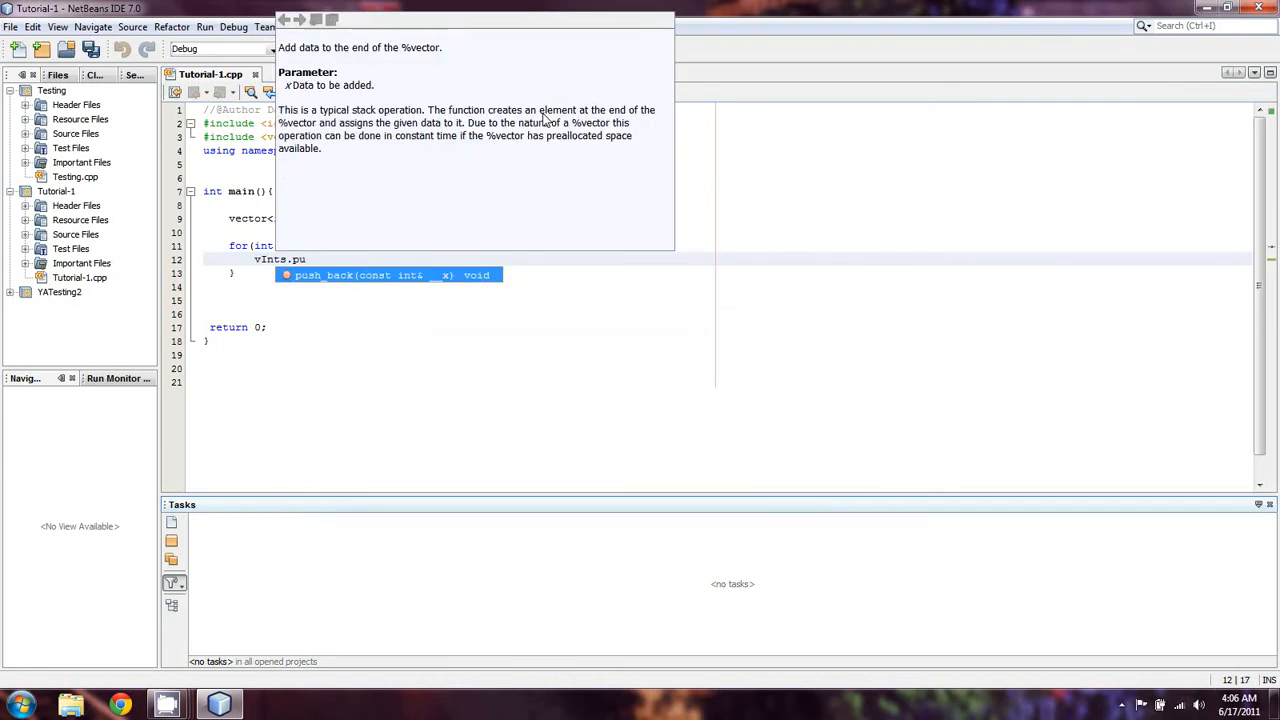
key("Return")
type("i")
Leave a blank line after the fill loop and position the caret on it
key("End")
type(";")
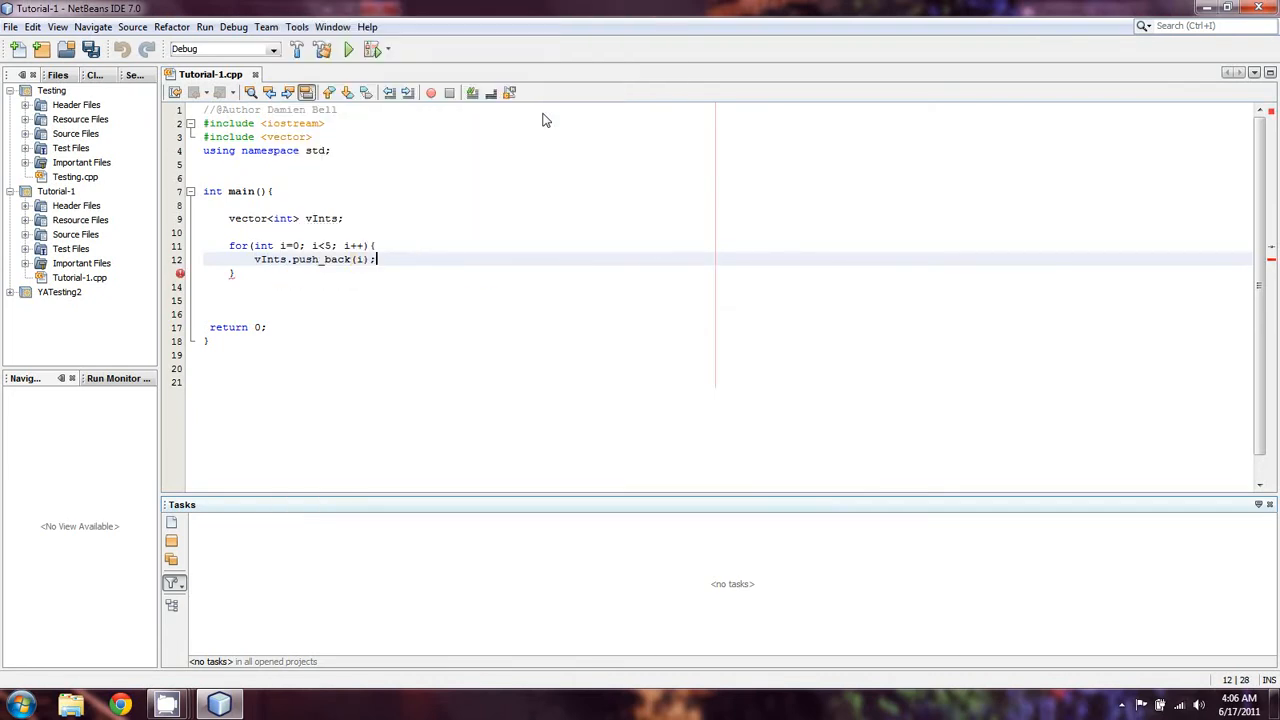
key("Down")
key("Down")
key("Return")
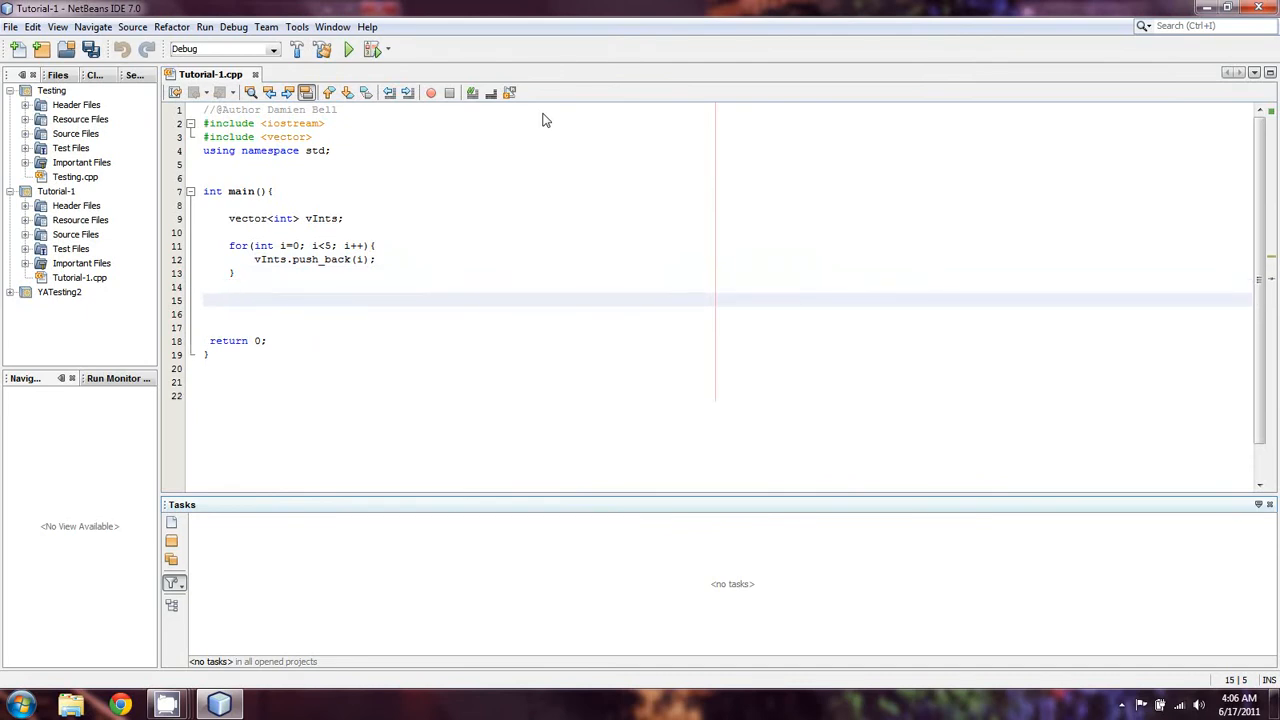
key("Up")
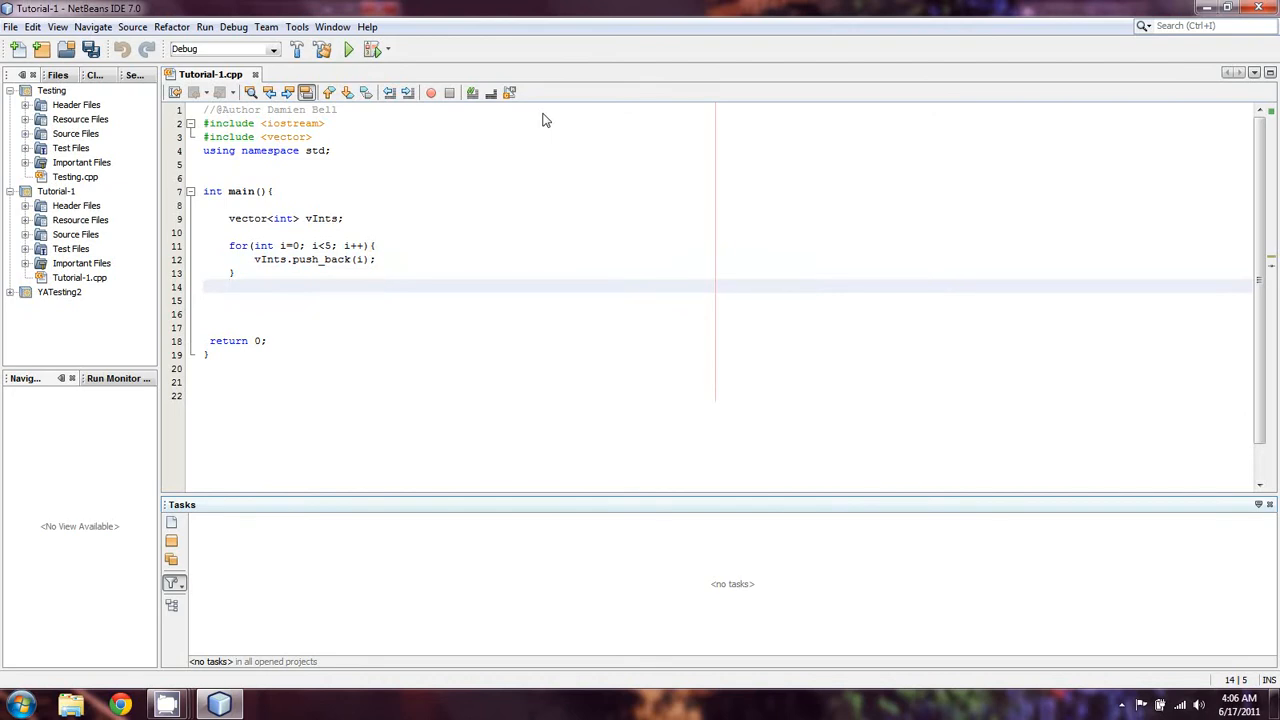
type("vecr")
type("tor>")
Declare vector<int>::iterator iter below the fill loop
key("BackSpace")
type("<")
type("in")
type("t>")
type("::")
type("iterator")
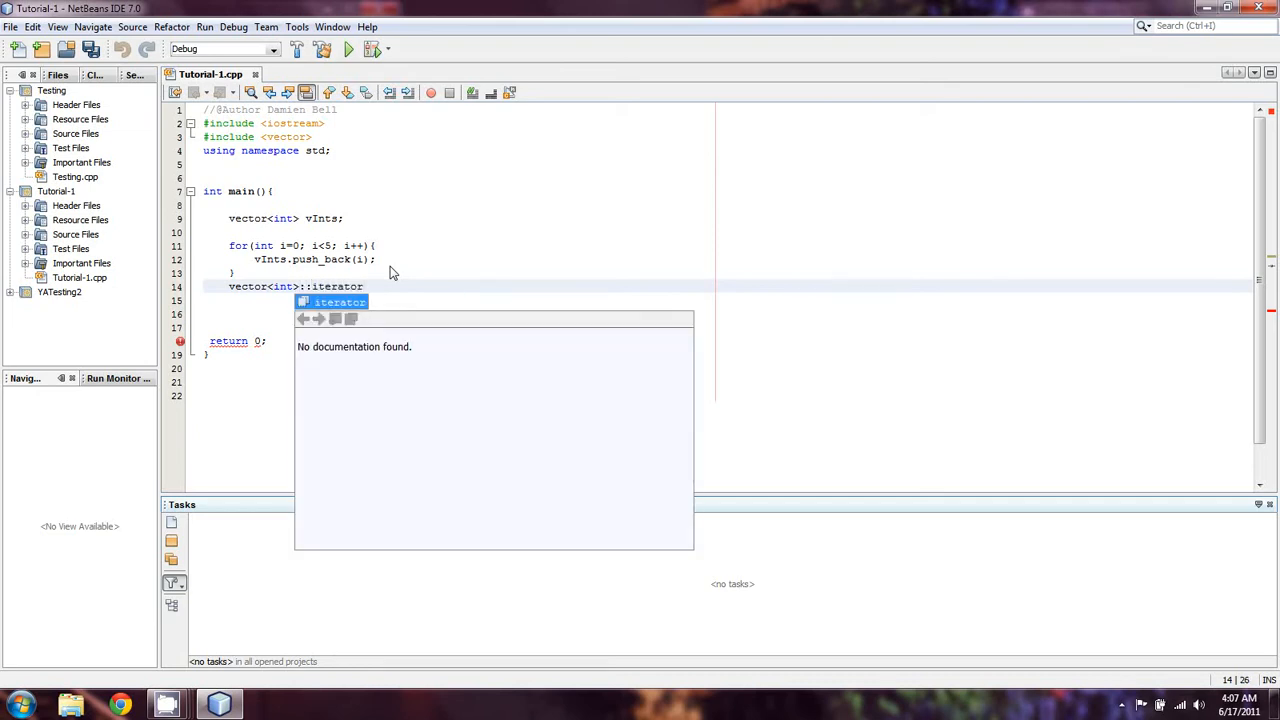
key("Escape")
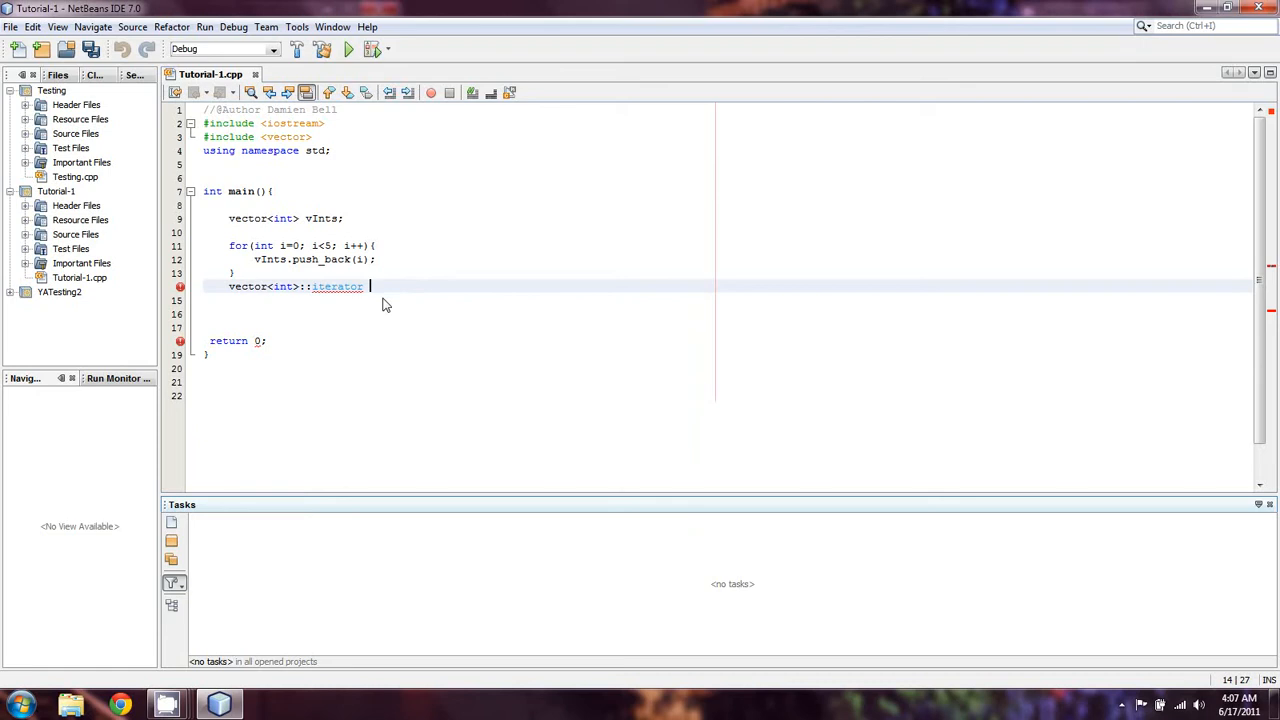
type("ite")
type("r;")
key("Return")
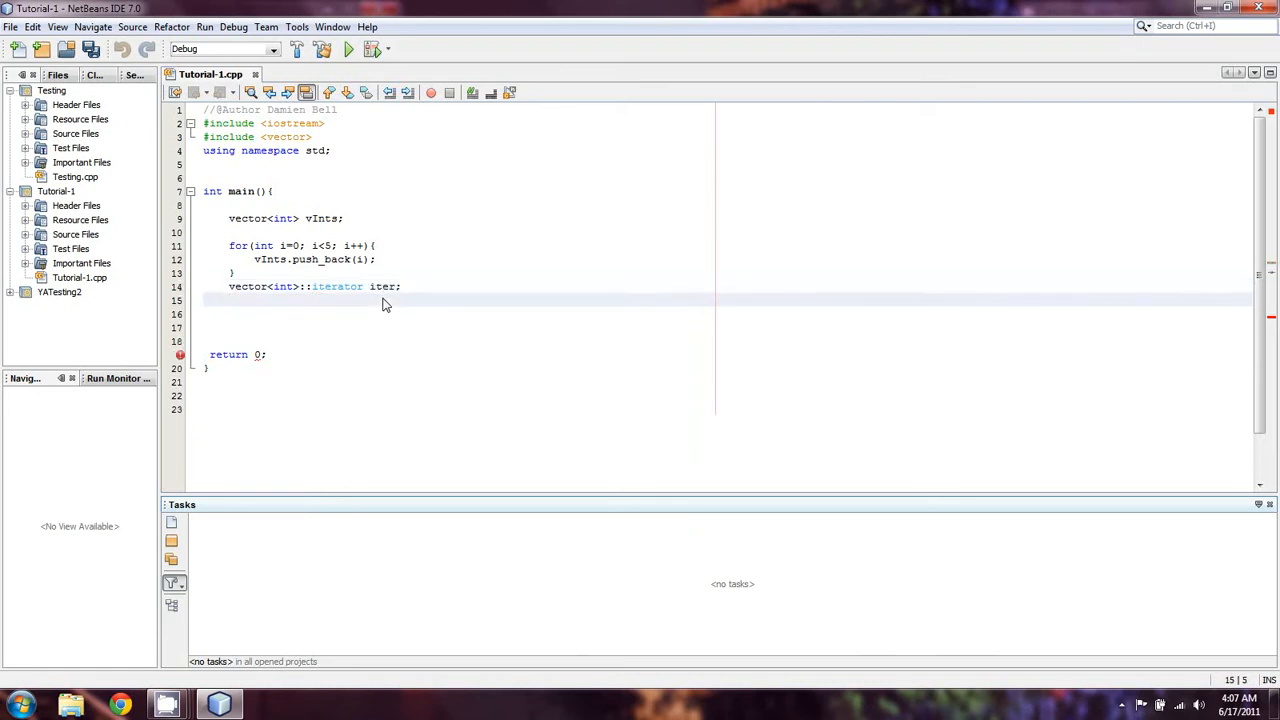
Add blank lines before return 0 for the next loop
double_click(380, 287)
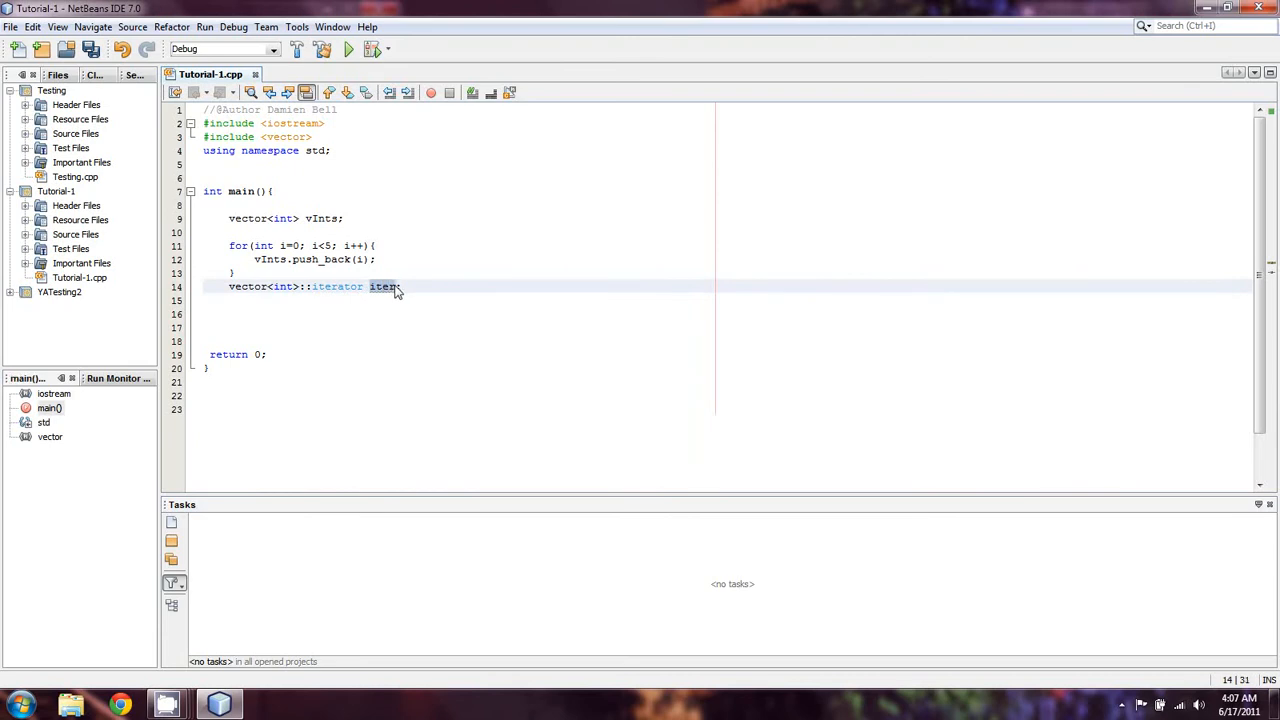
left_click(295, 315)
key("Return")
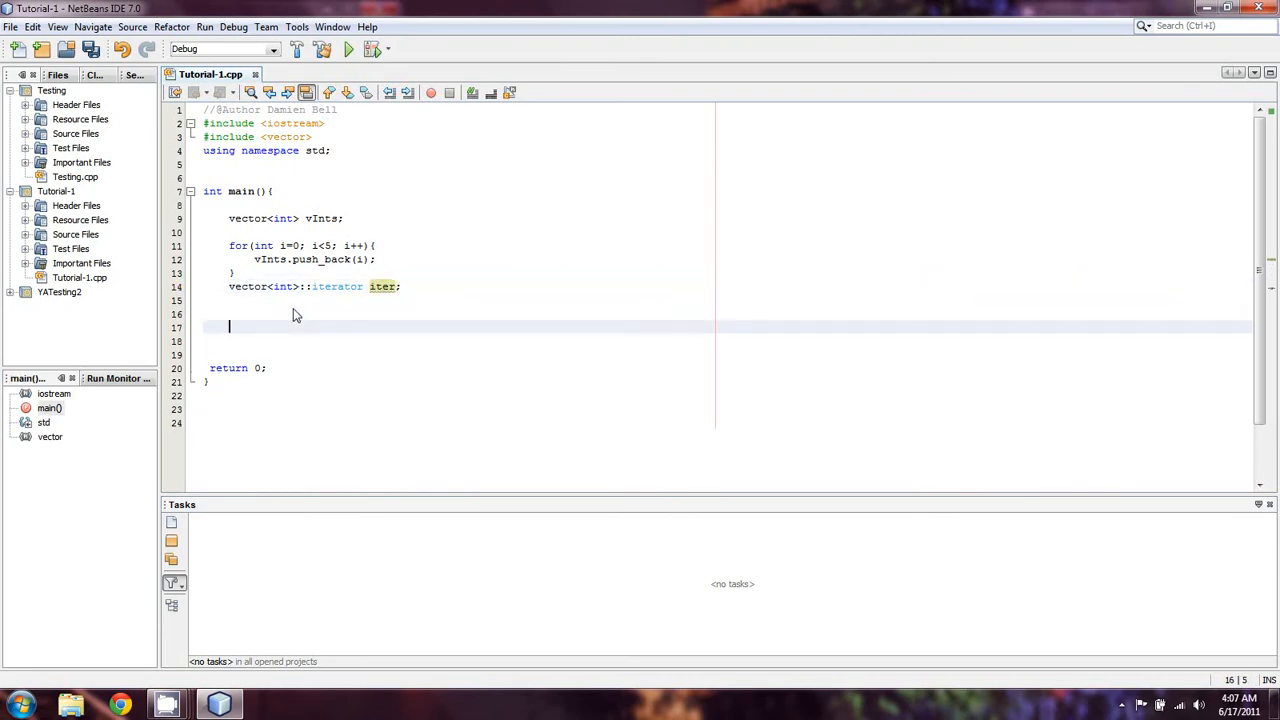
key("Return")
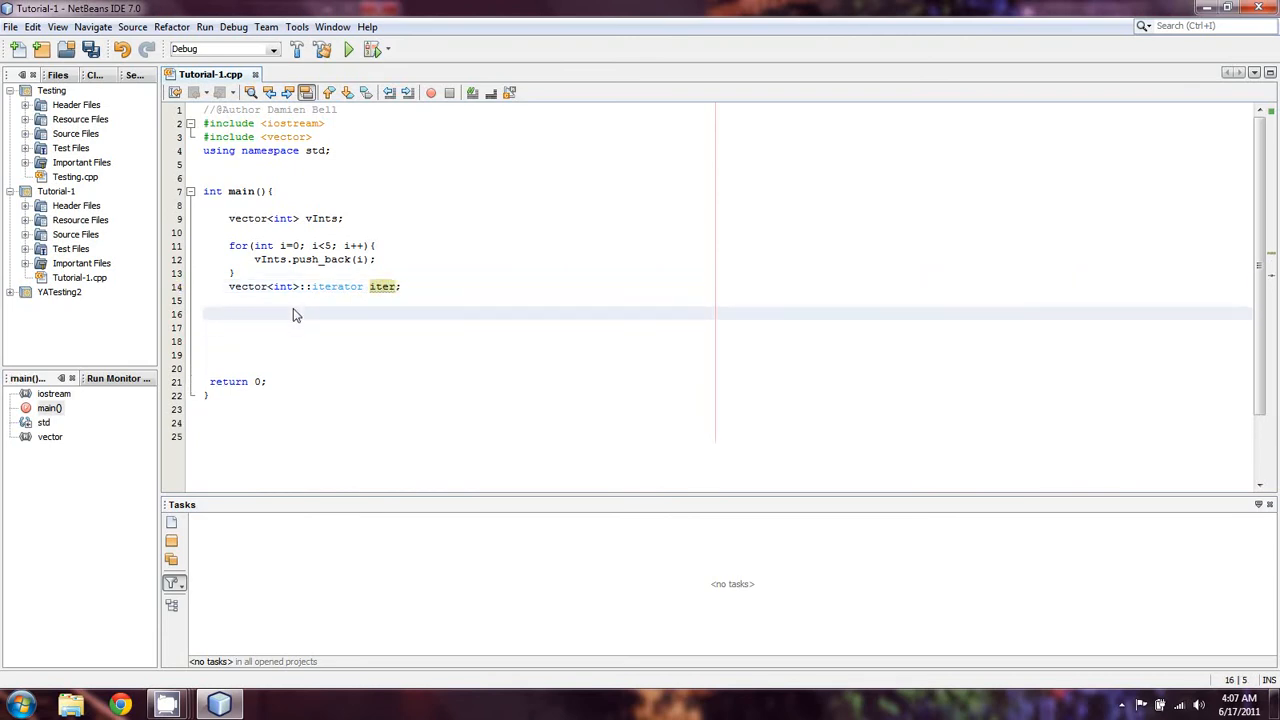
type("for")
type("(")
Add the comment //0,1,2,3,4 after the fill loop's closing brace
left_click(257, 273)
key("Return")
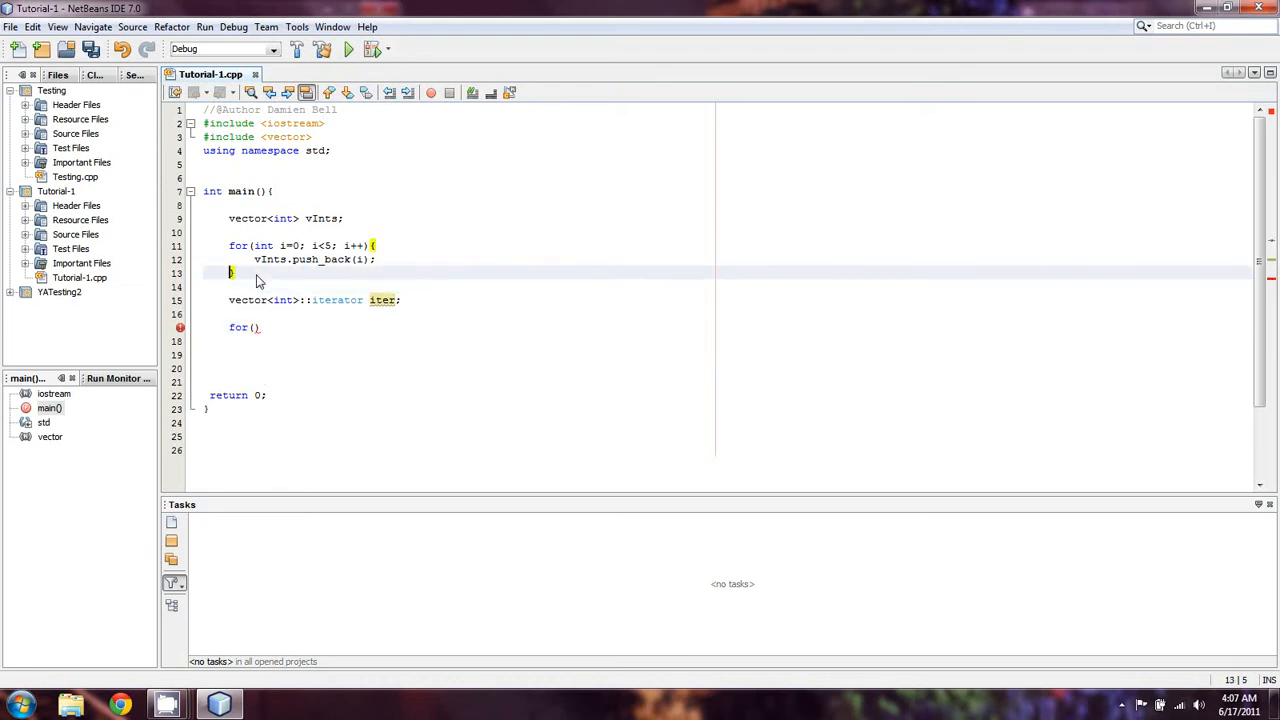
type("/")
type("/0,1,2,")
type(",4")
key("Down")
key("Down")
key("Down")
key("Down")
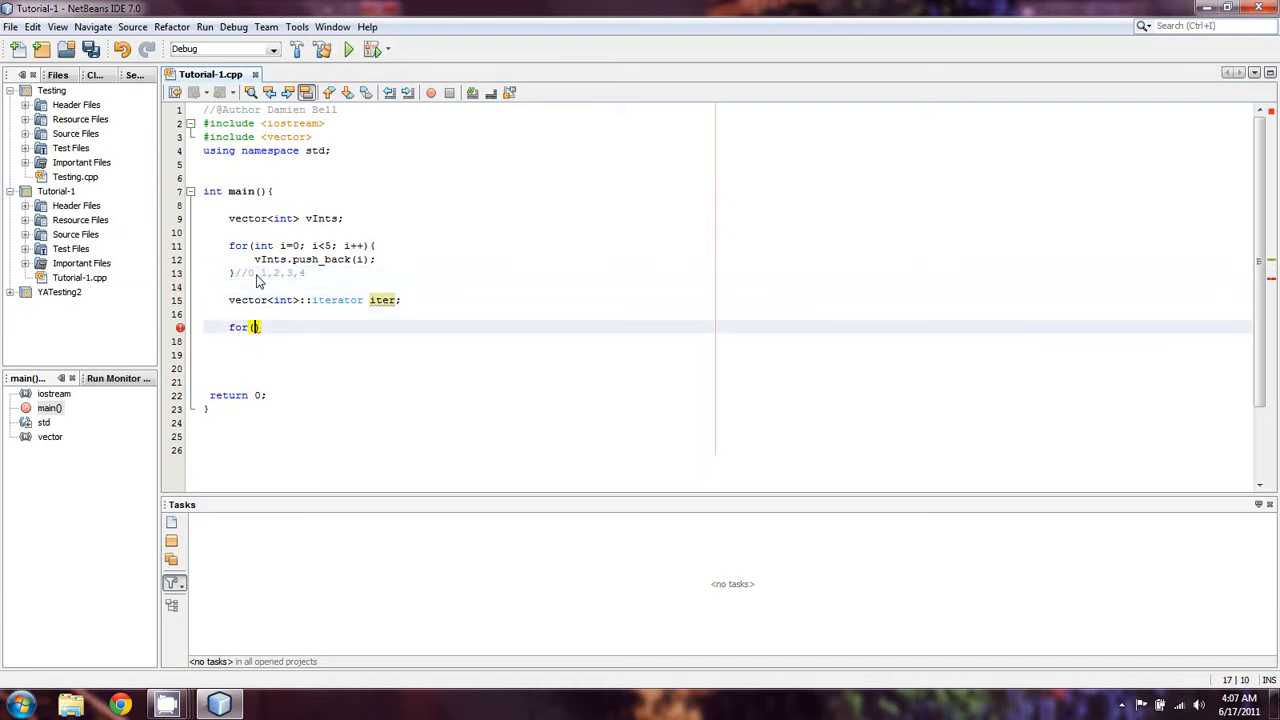
key("Left")
type("int i")
type("=0")
Start the second for loop's header with iter = vInts.begin();
key("BackSpace")
key("BackSpace")
key("BackSpace")
key("BackSpace")
key("BackSpace")
key("BackSpace")
key("BackSpace")
type("iter")
type(" = ")
type("vInts")
type(".be")
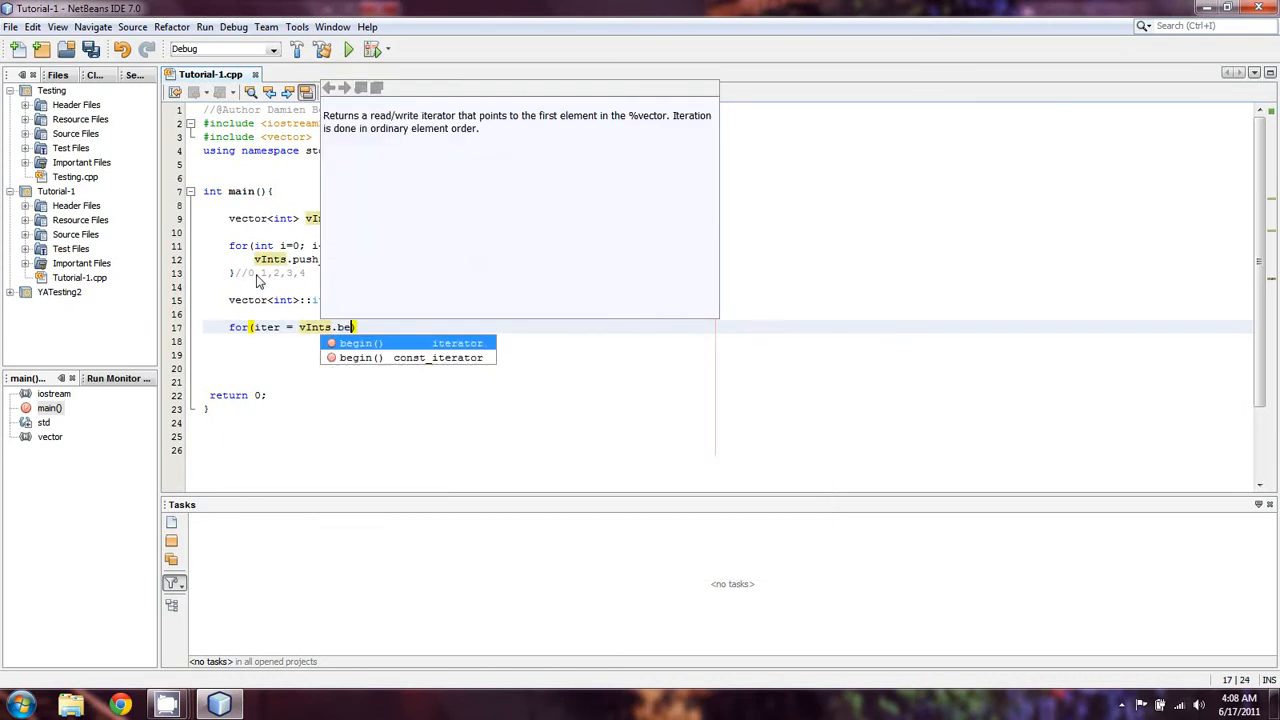
type("gin();")
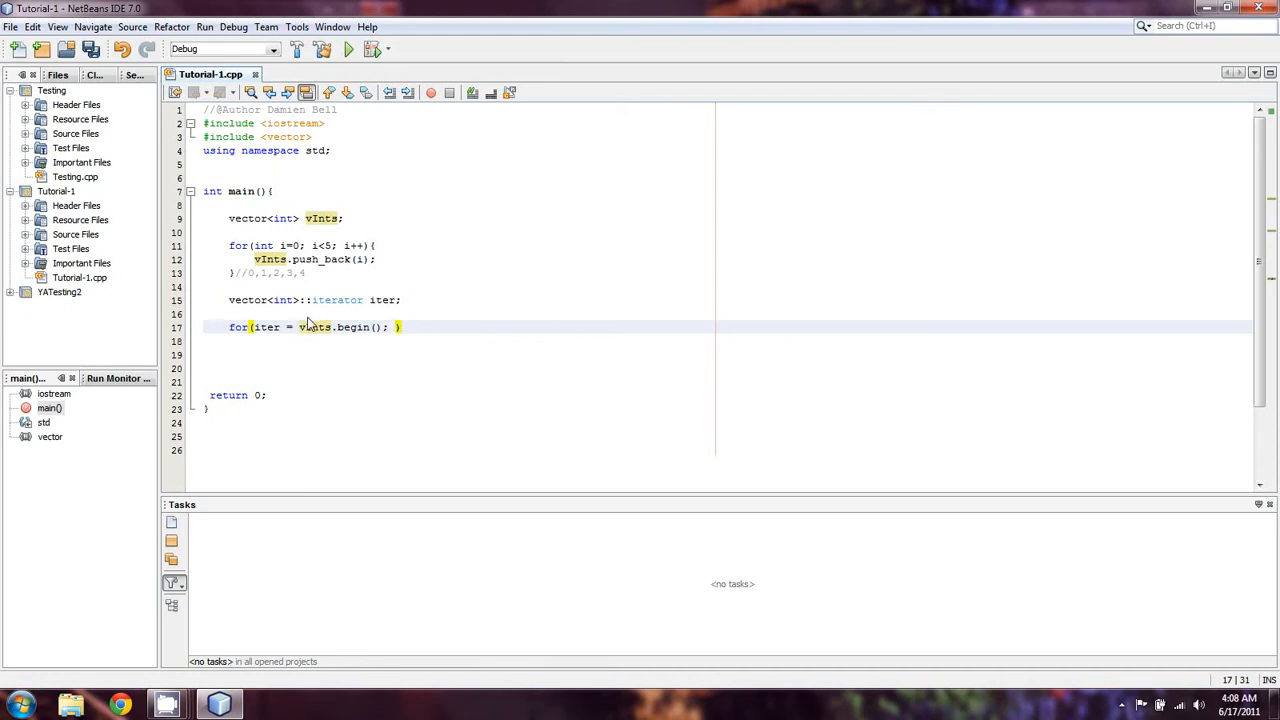
left_click_drag(298, 327, 370, 330)
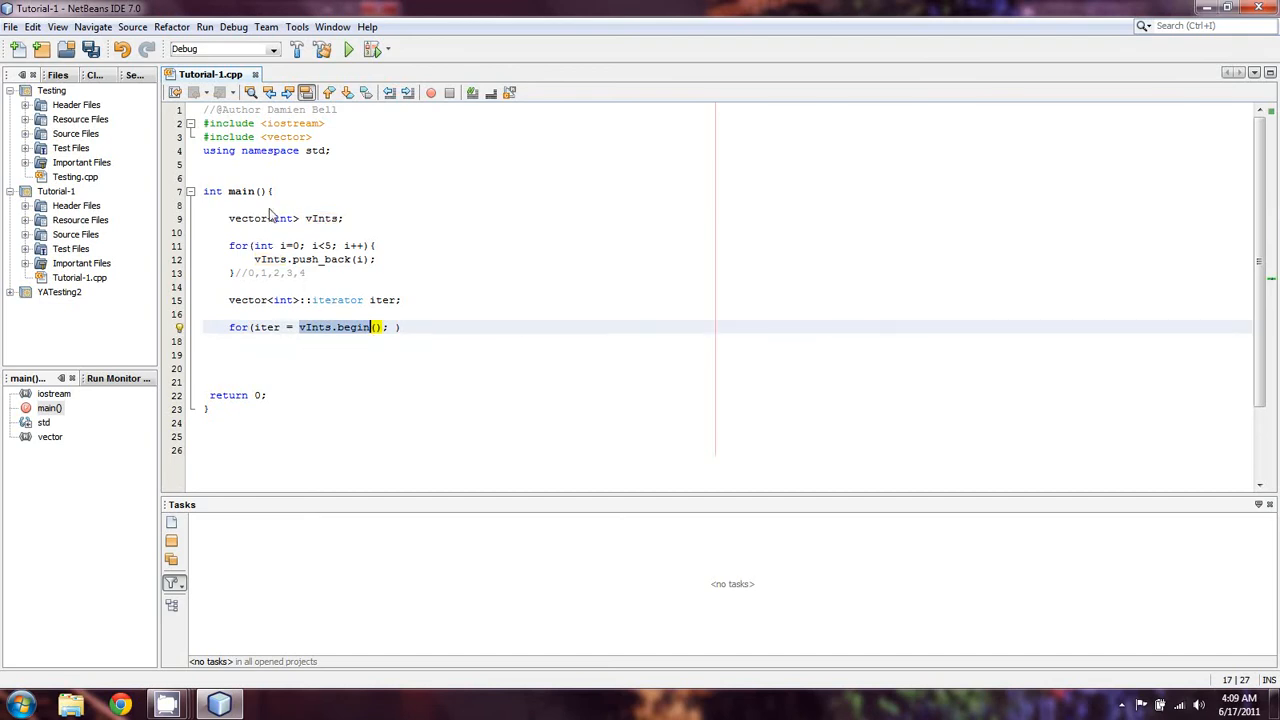
left_click(396, 327)
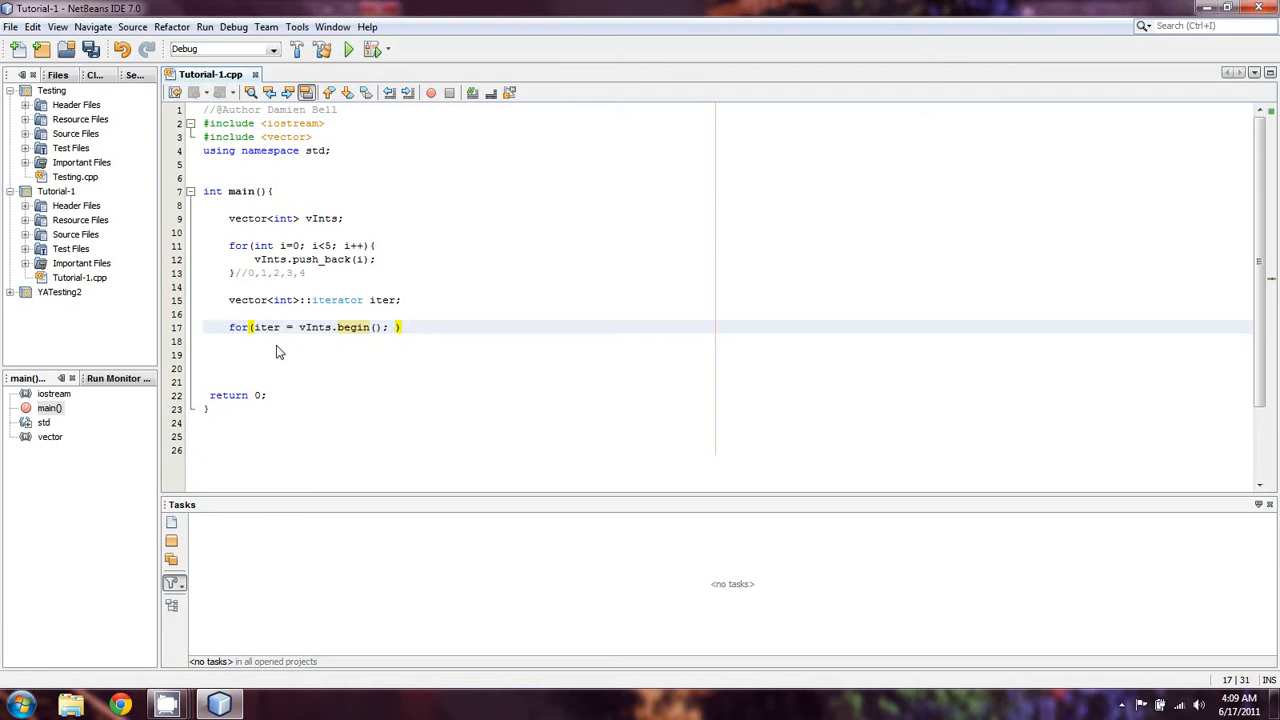
type("iter")
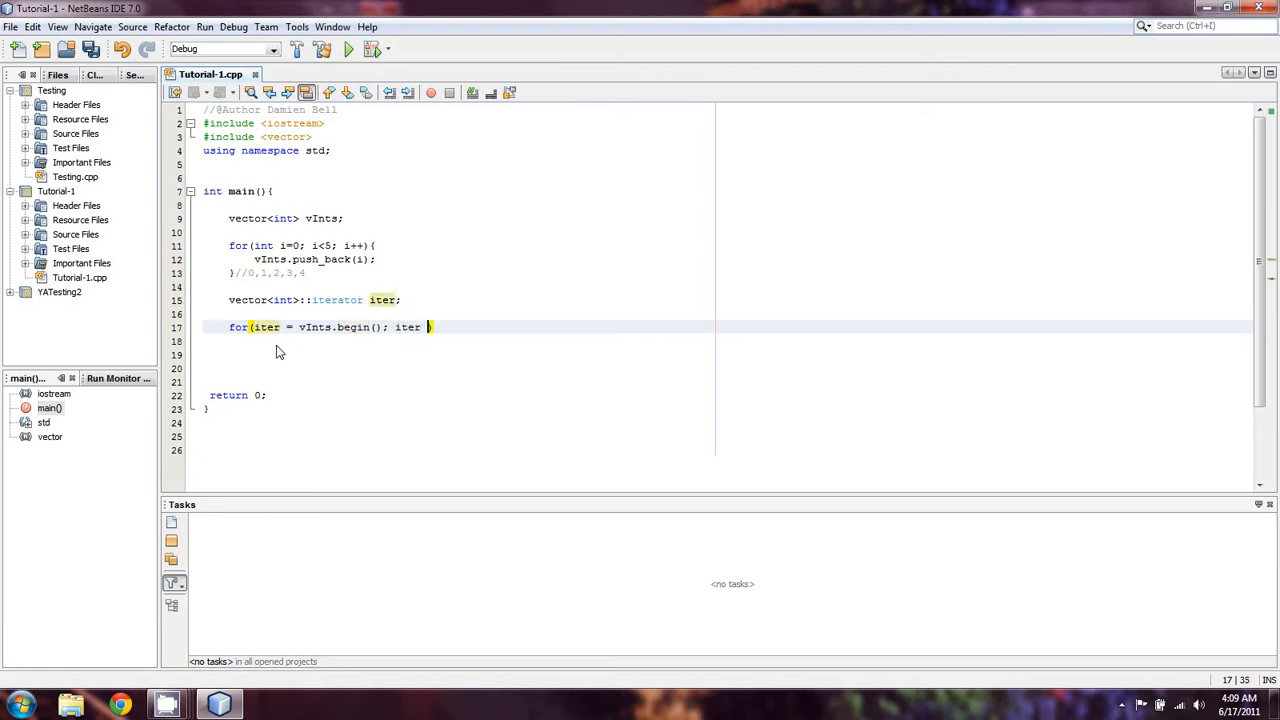
type(" < v")
type("Ints.")
type("end")
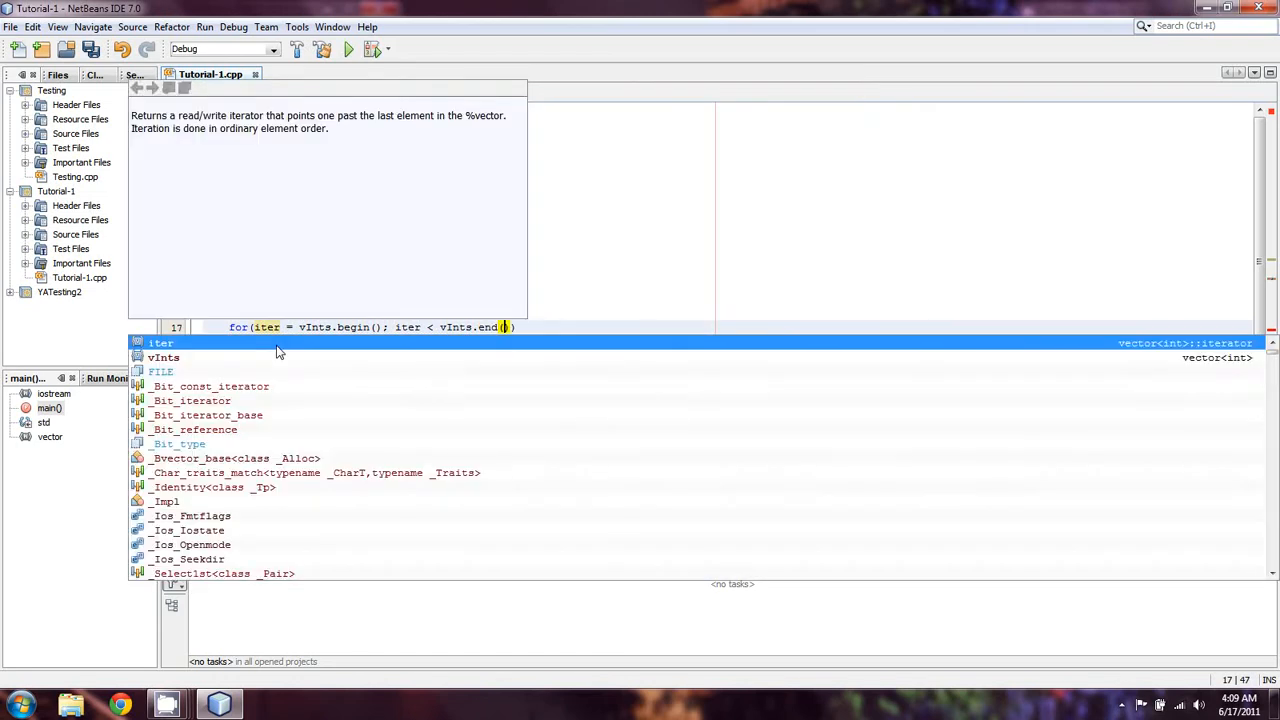
type("()")
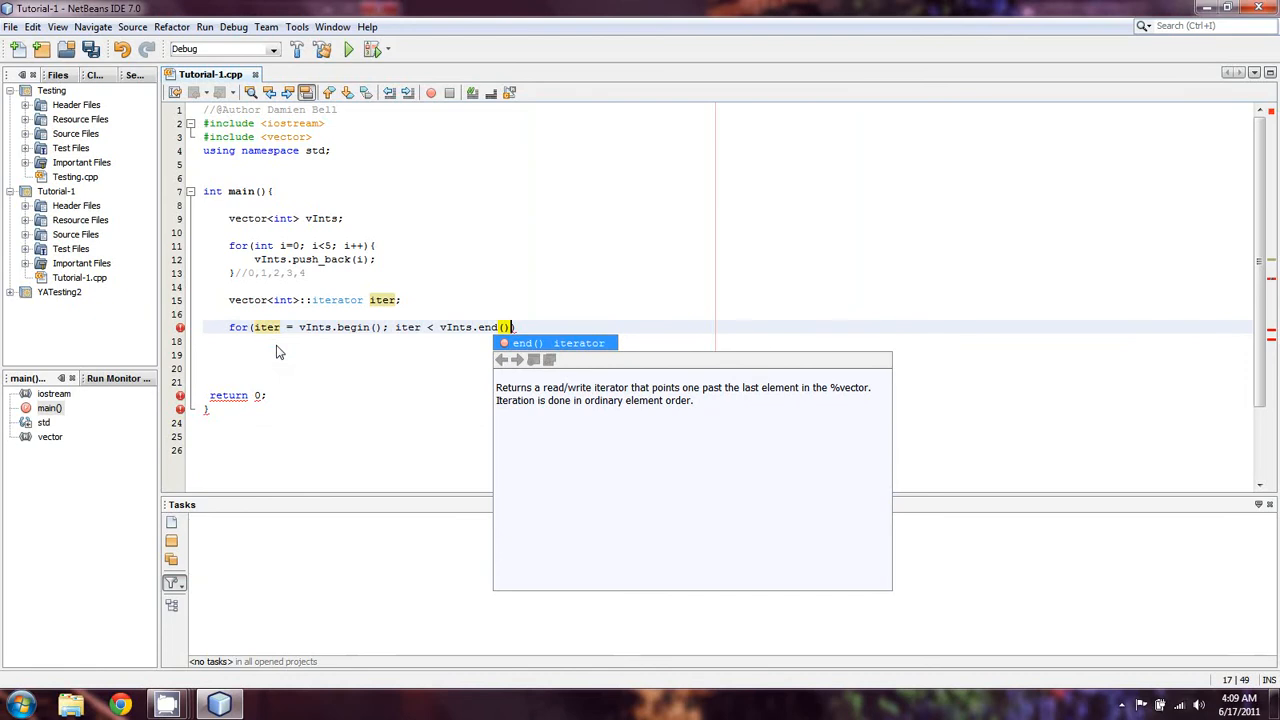
type("; ")
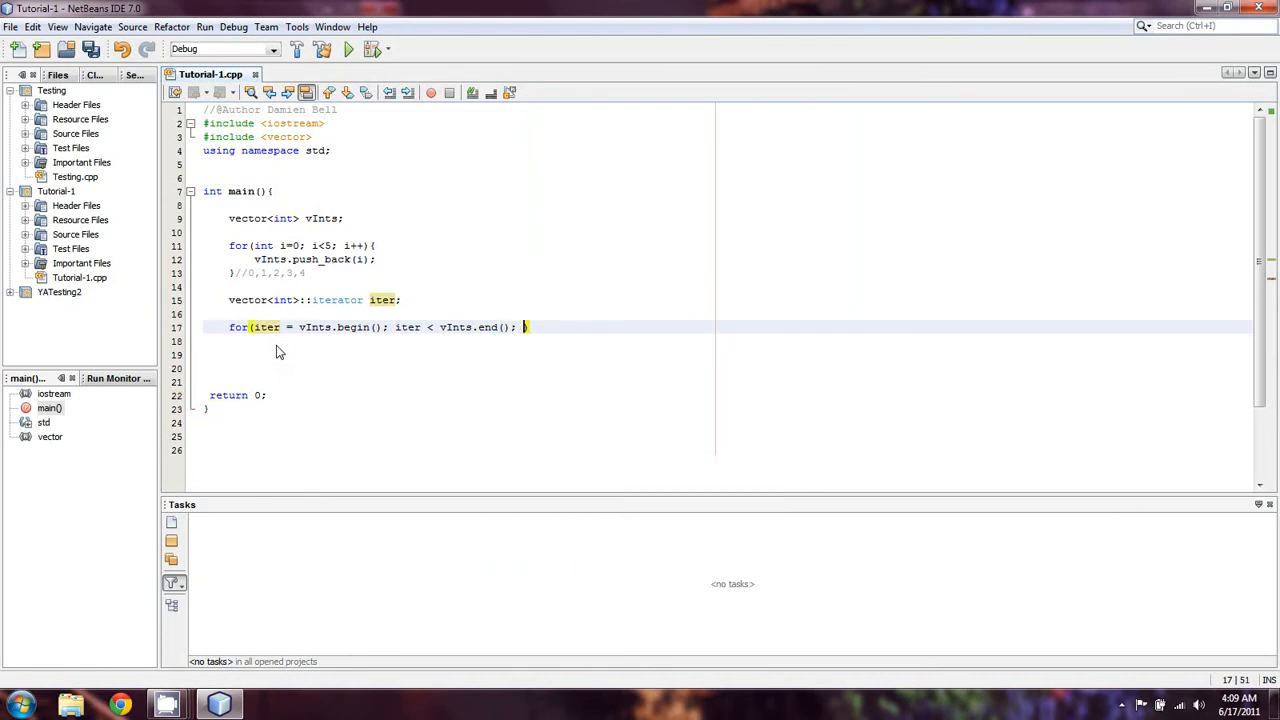
type("iter+")
type("+)")
type("{")
Complete the header with iter < vInts.end(); iter++ and open an empty braced body
key("Return")
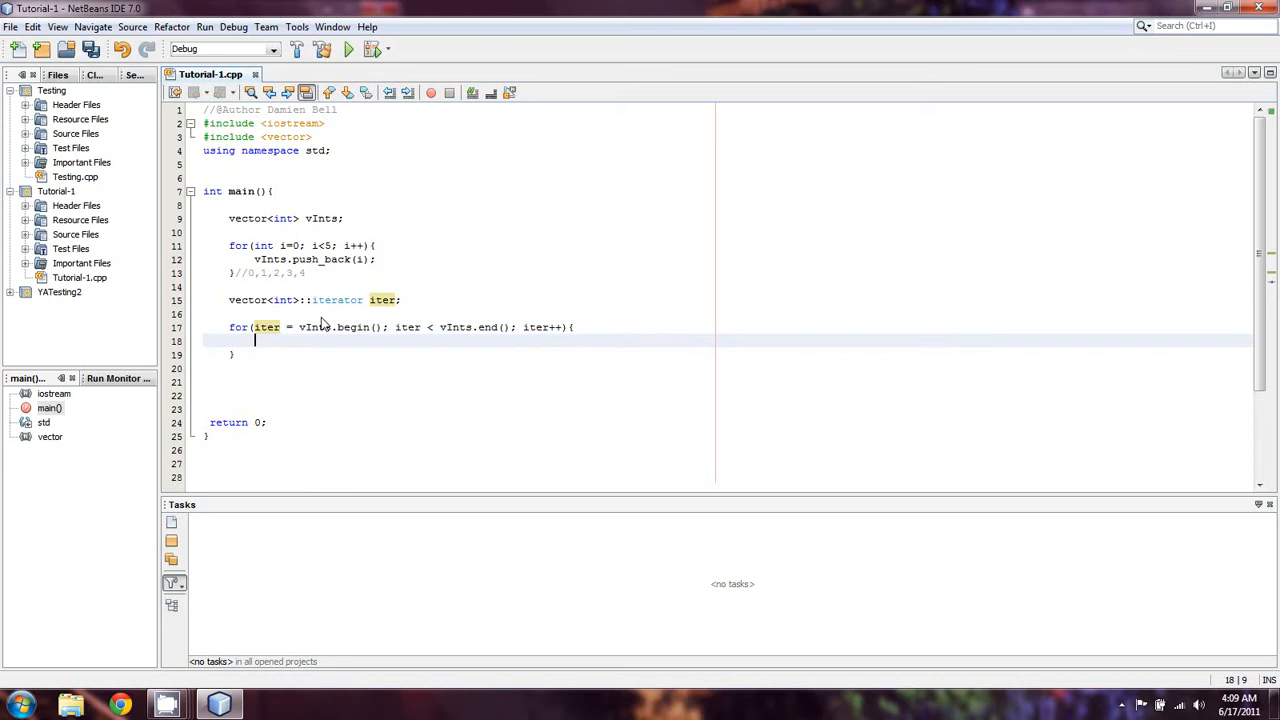
type("cout <<")
type(" *")
type("iter")
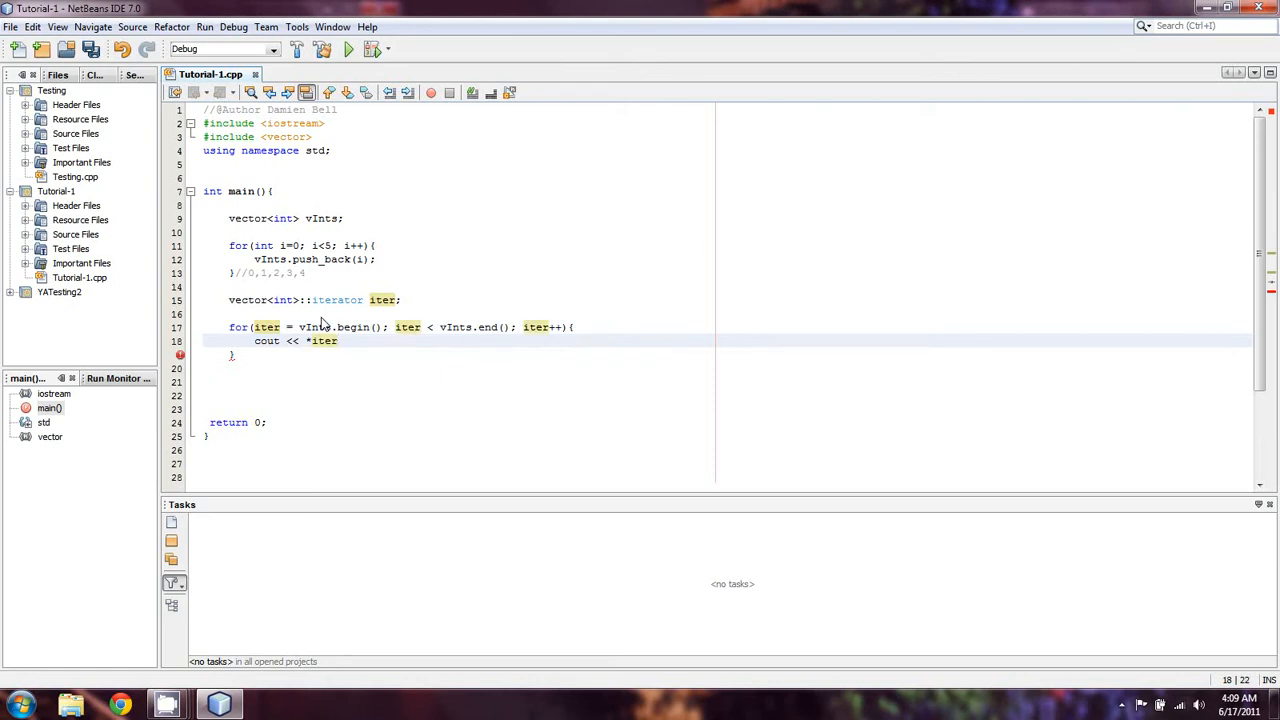
type(" <<endl")
type(";")
Print *iter followed by endl inside the iterator loop
key("Down")
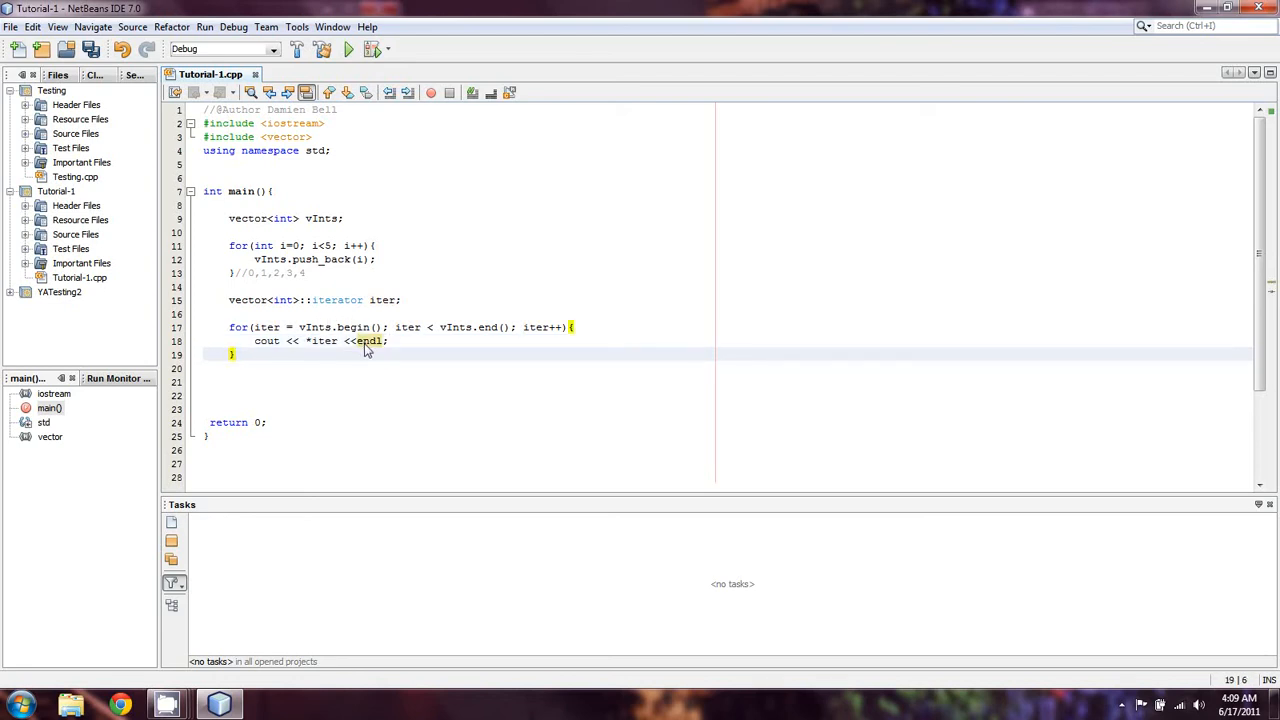
left_click(413, 343)
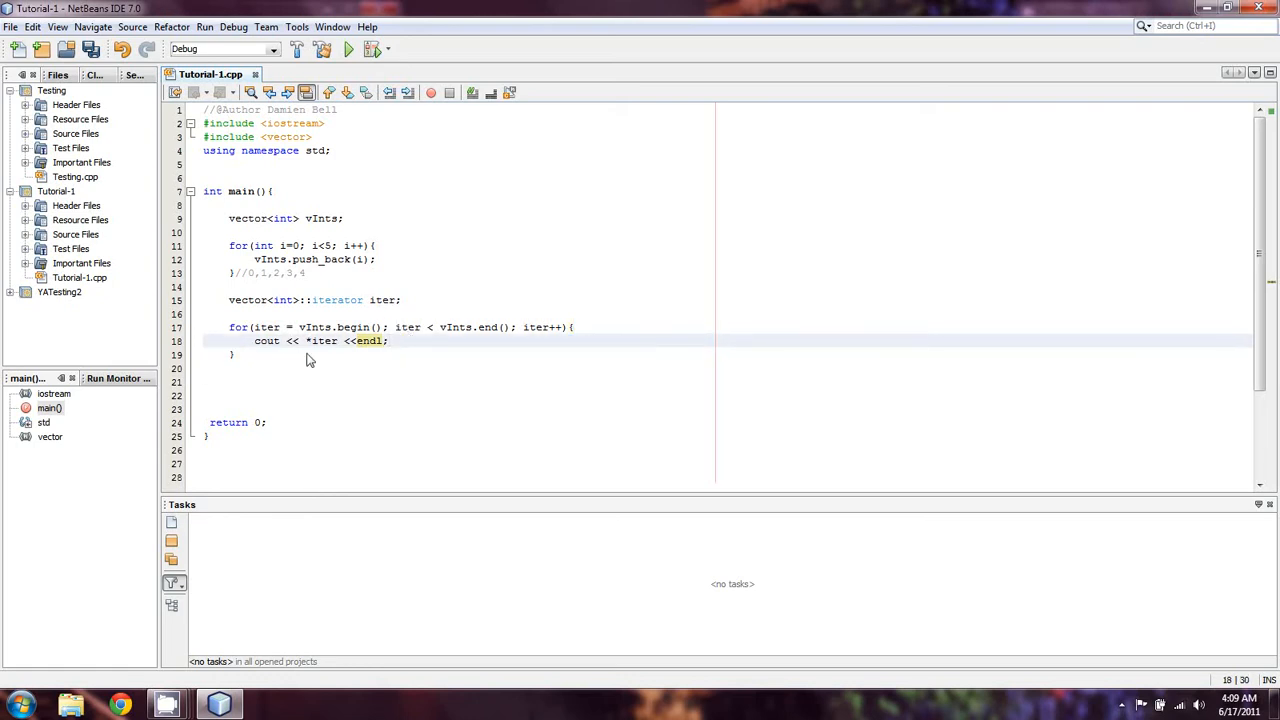
left_click(270, 356)
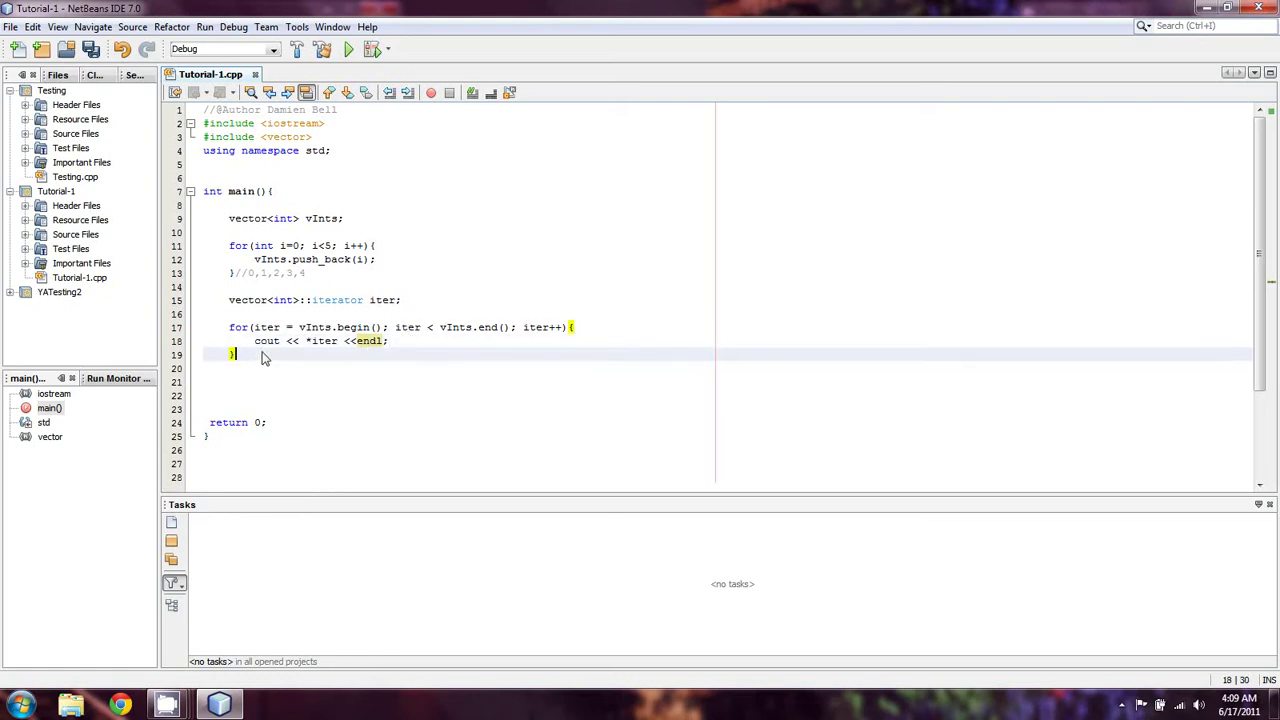
left_click(312, 341)
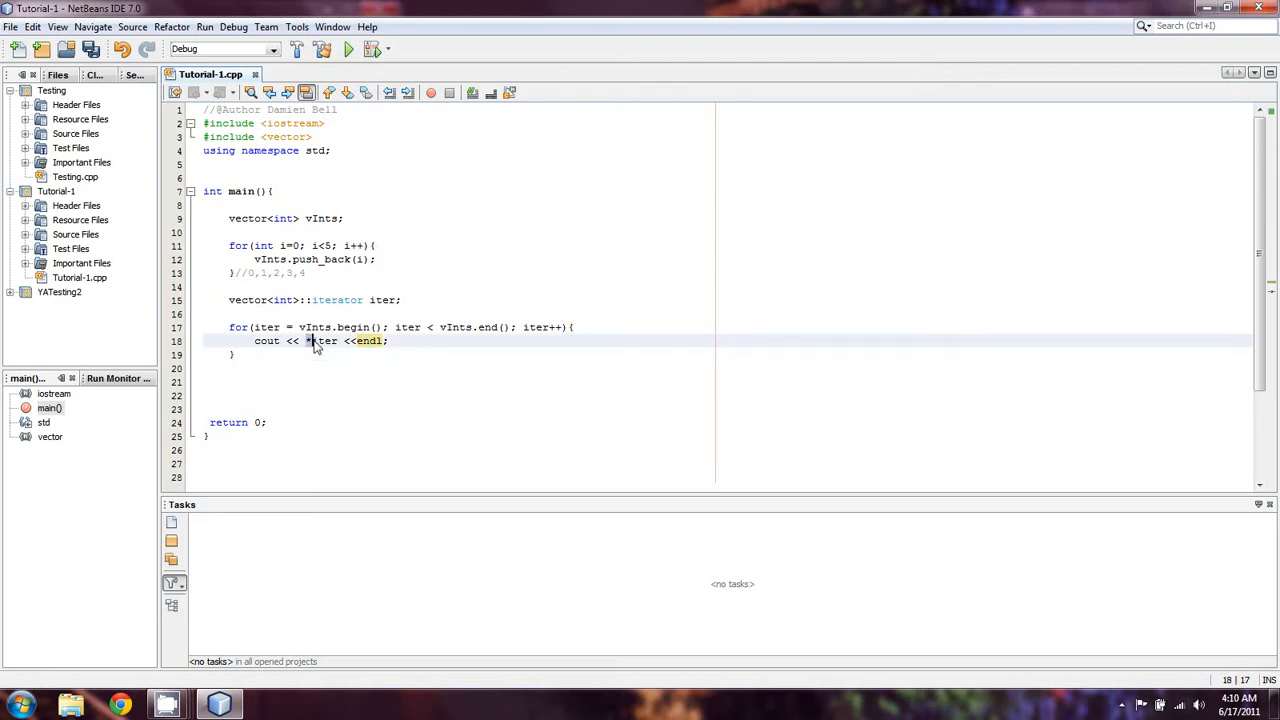
left_click_drag(306, 341, 340, 341)
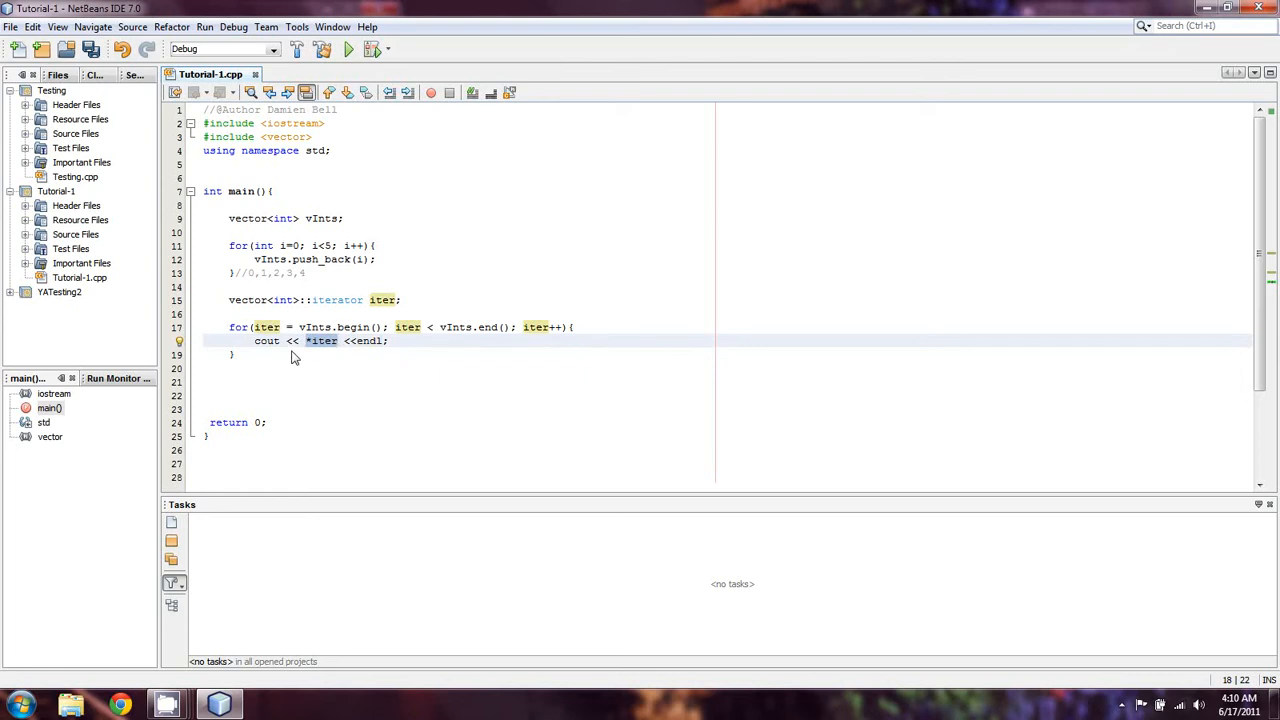
Add a blank line below the loop and build and run the program
left_click(293, 357)
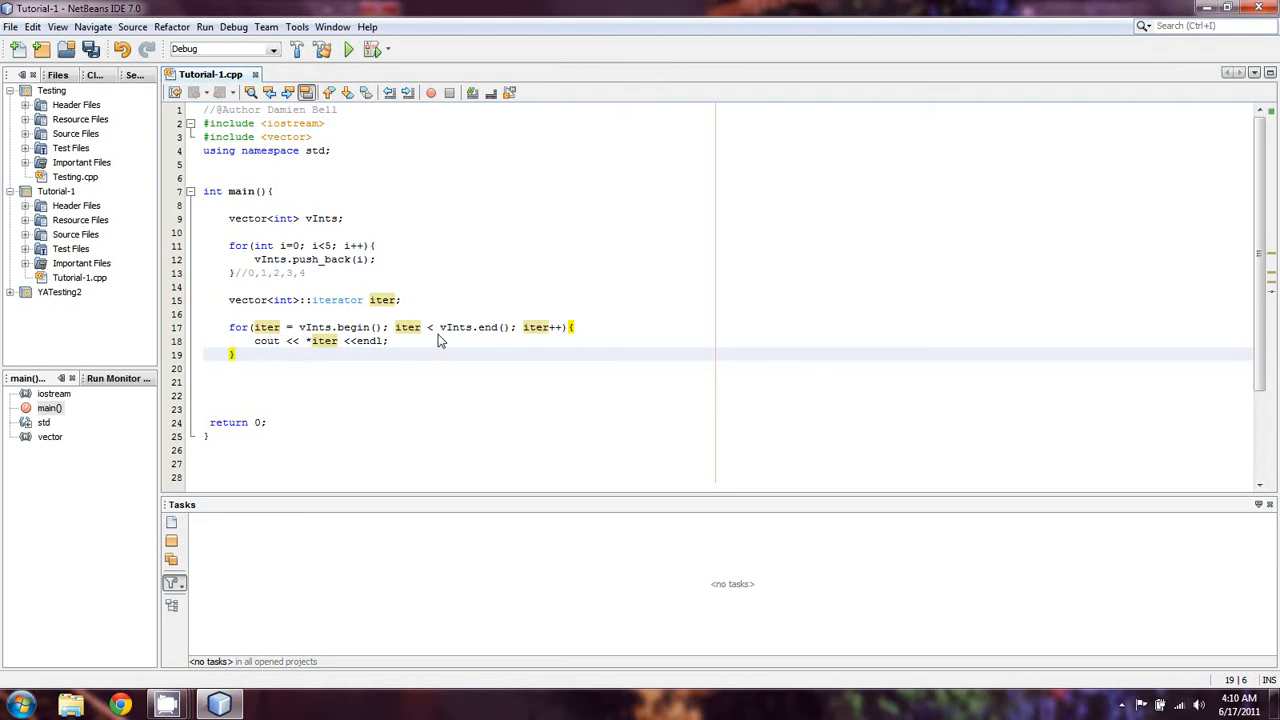
left_click(285, 372)
key("Return")
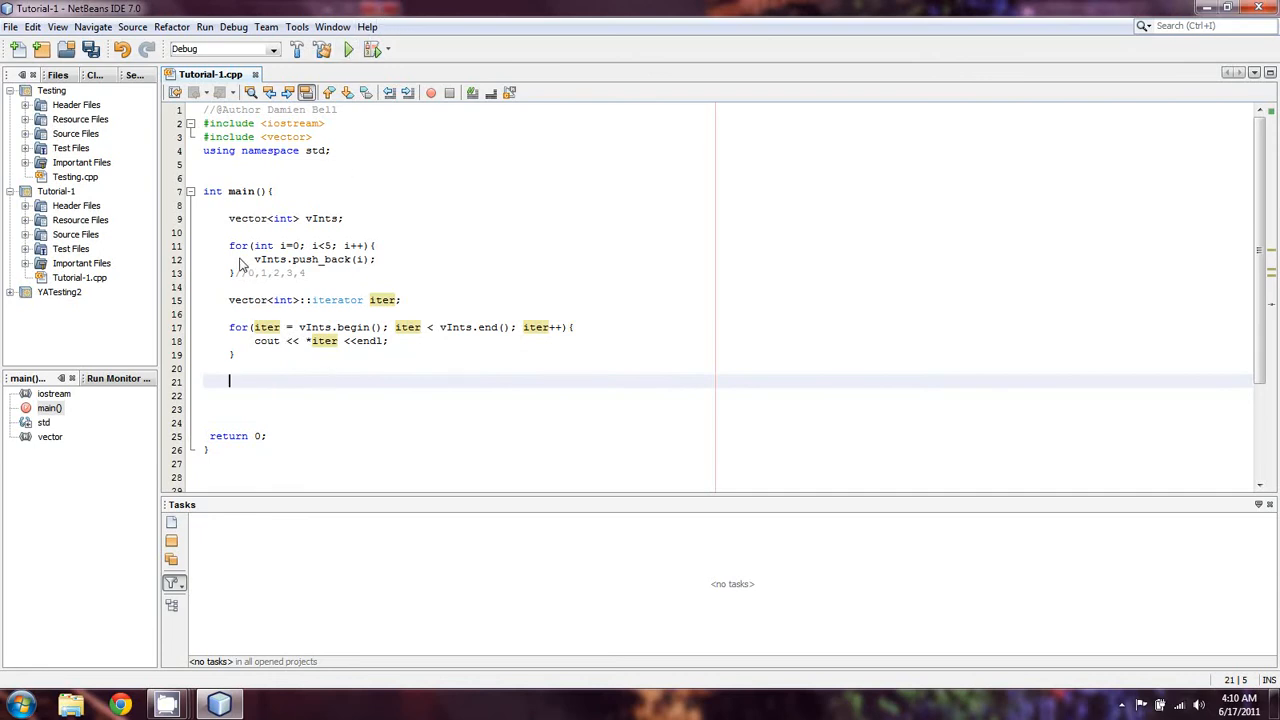
left_click_drag(237, 273, 306, 273)
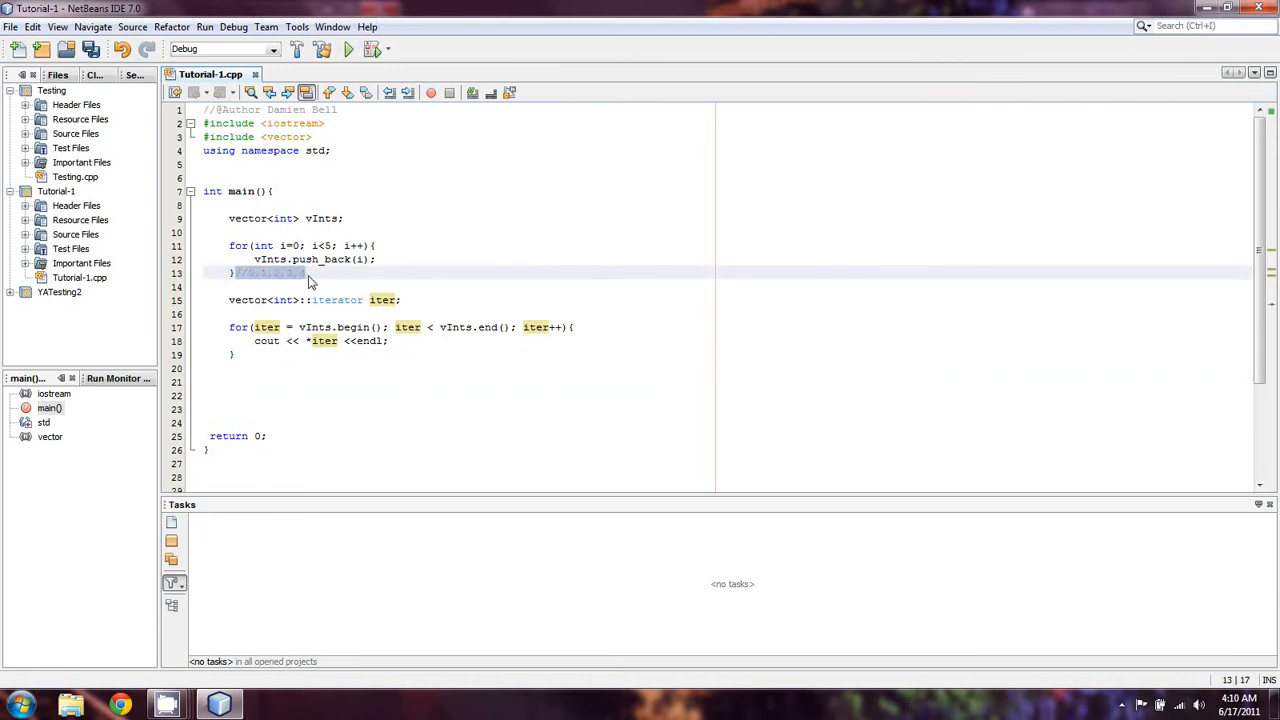
left_click(348, 50)
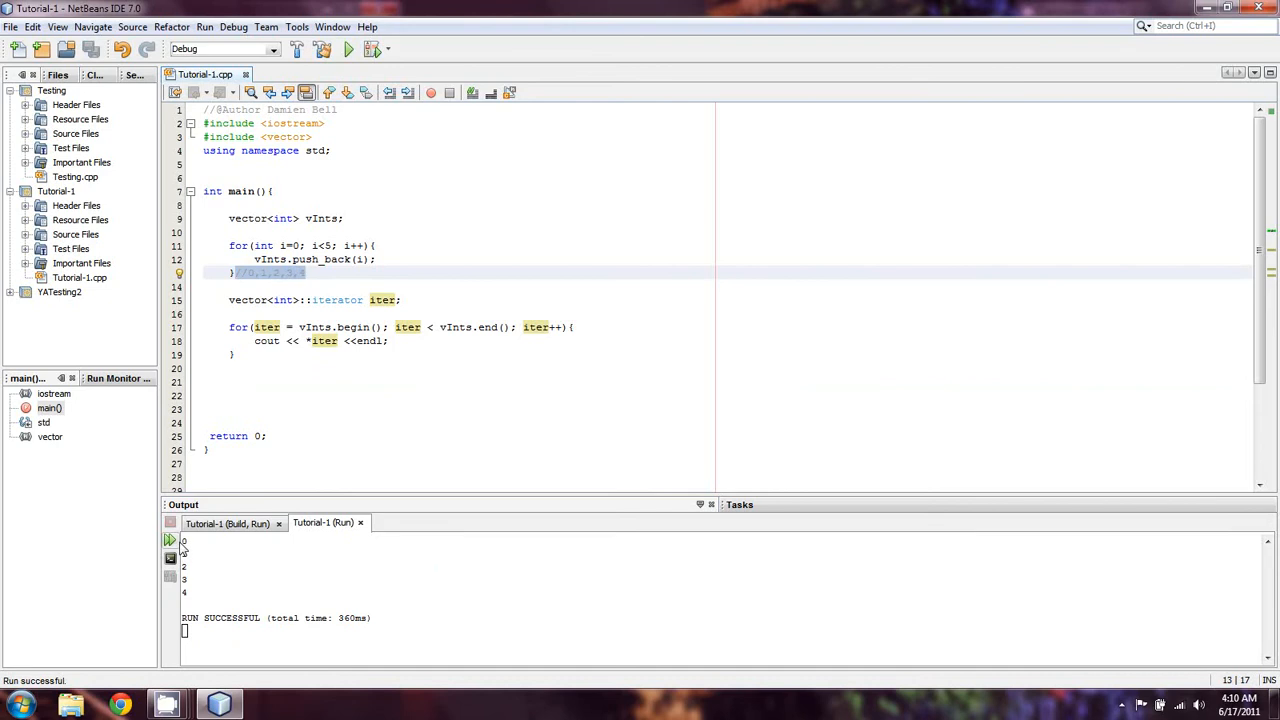
Check the output 0–4 then select the iterator declaration line for copying
left_click_drag(184, 540, 200, 598)
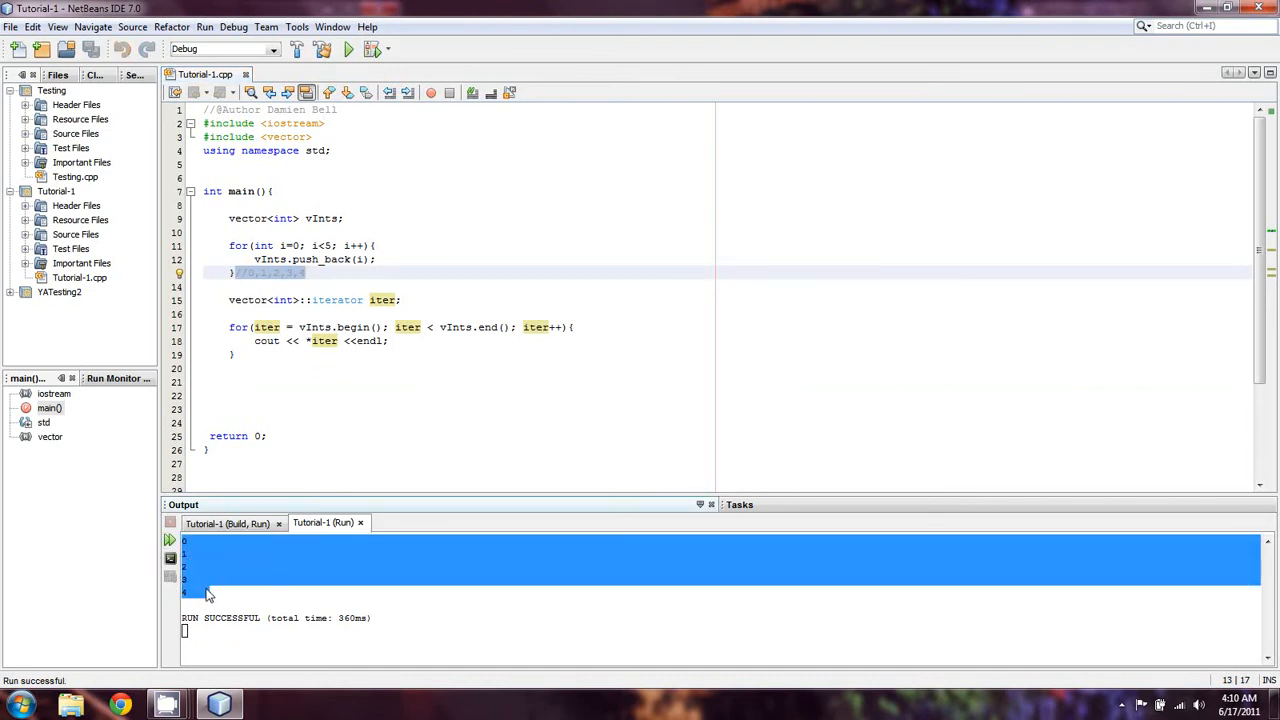
left_click(230, 630)
left_click(305, 368)
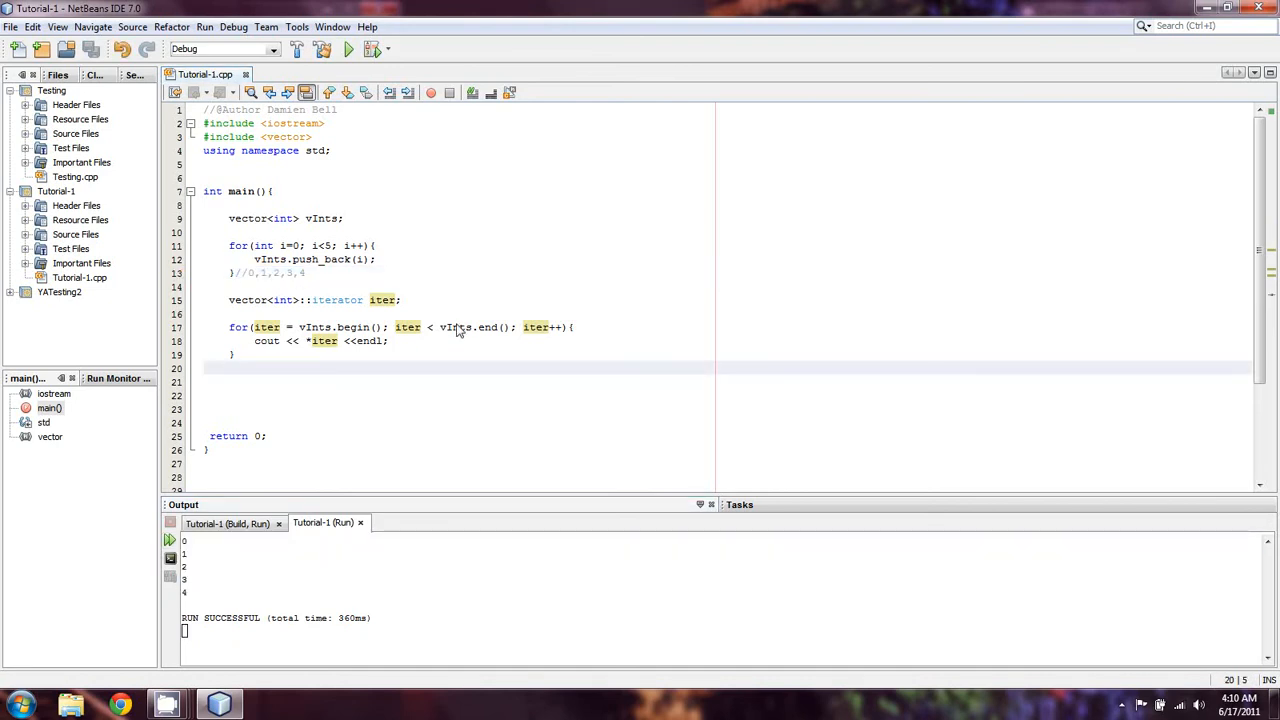
left_click(437, 301)
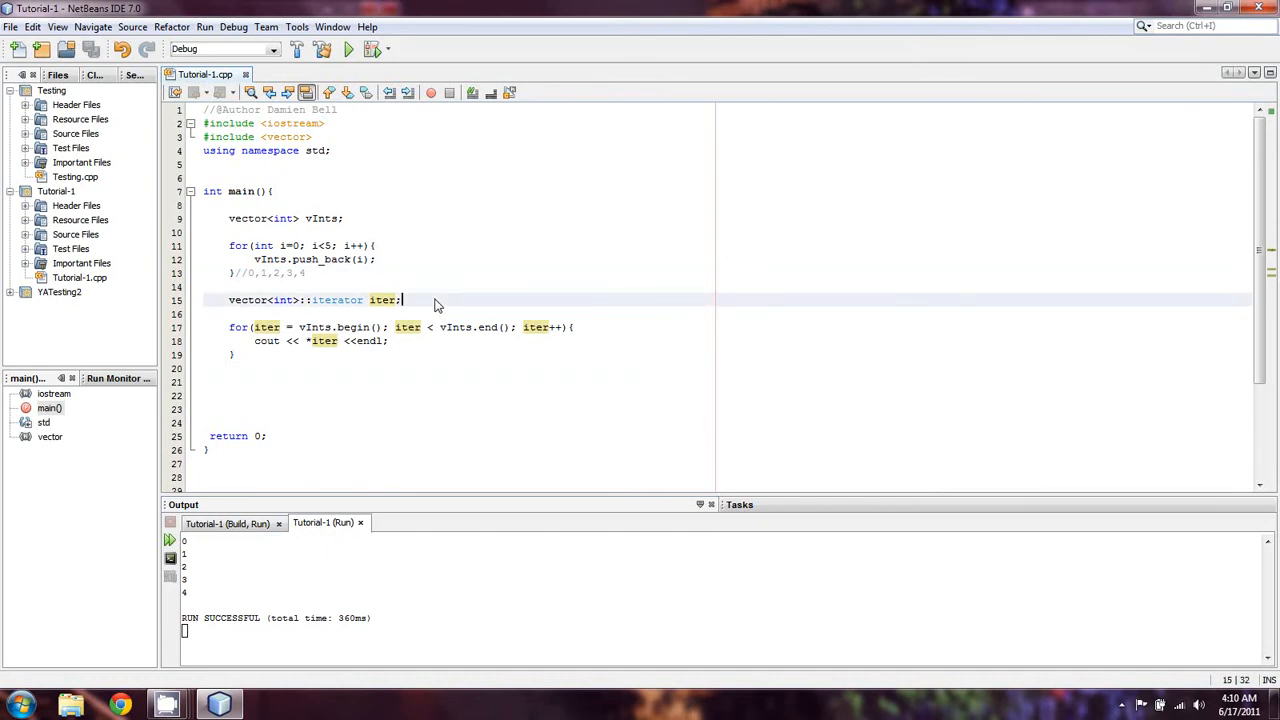
key("shift+Home")
key("ctrl+c")
Paste a copy of the iterator declaration on a new line below the forward loop
key("Down")
key("Down")
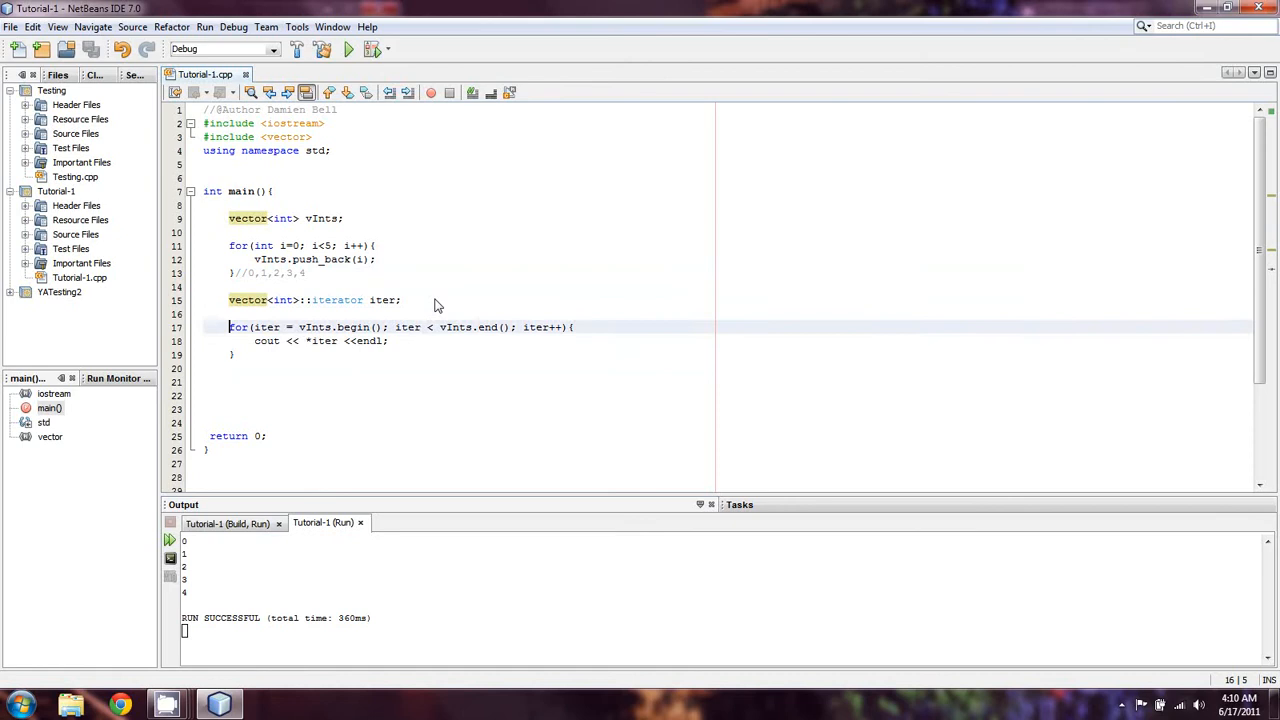
key("Down")
key("Down")
key("Down")
key("Return")
key("Up")
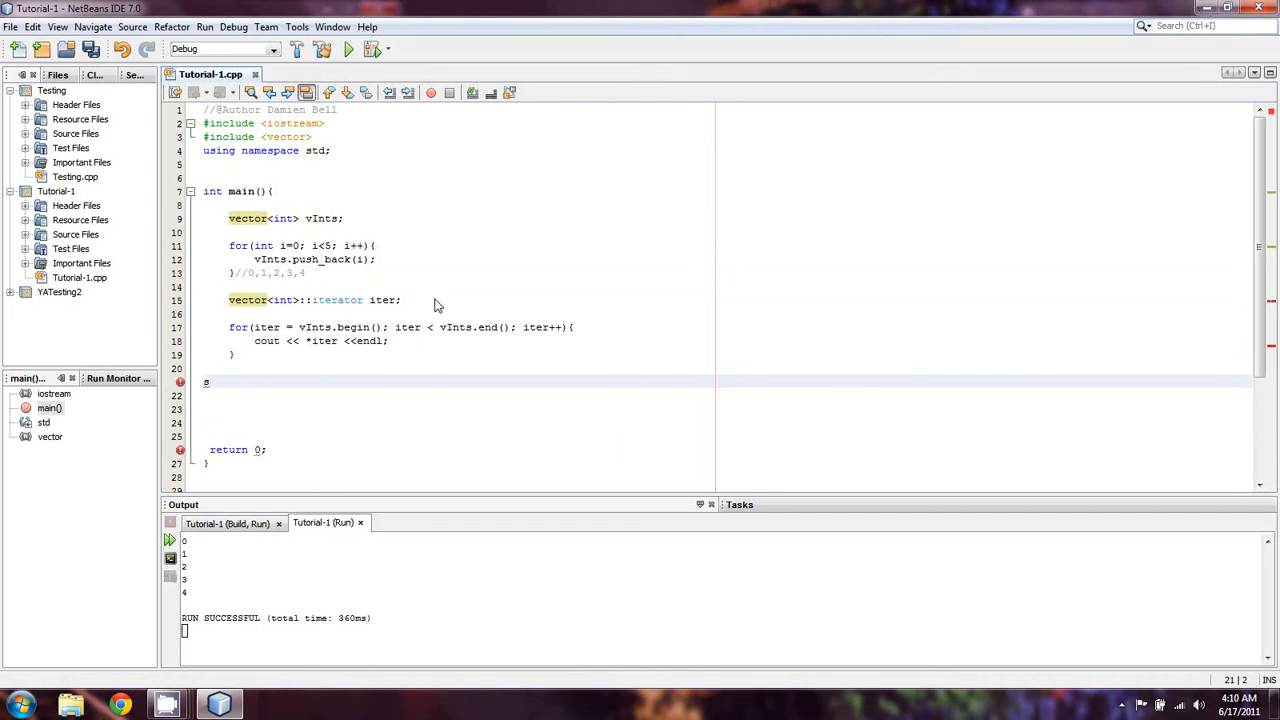
key("BackSpace")
key("BackSpace")
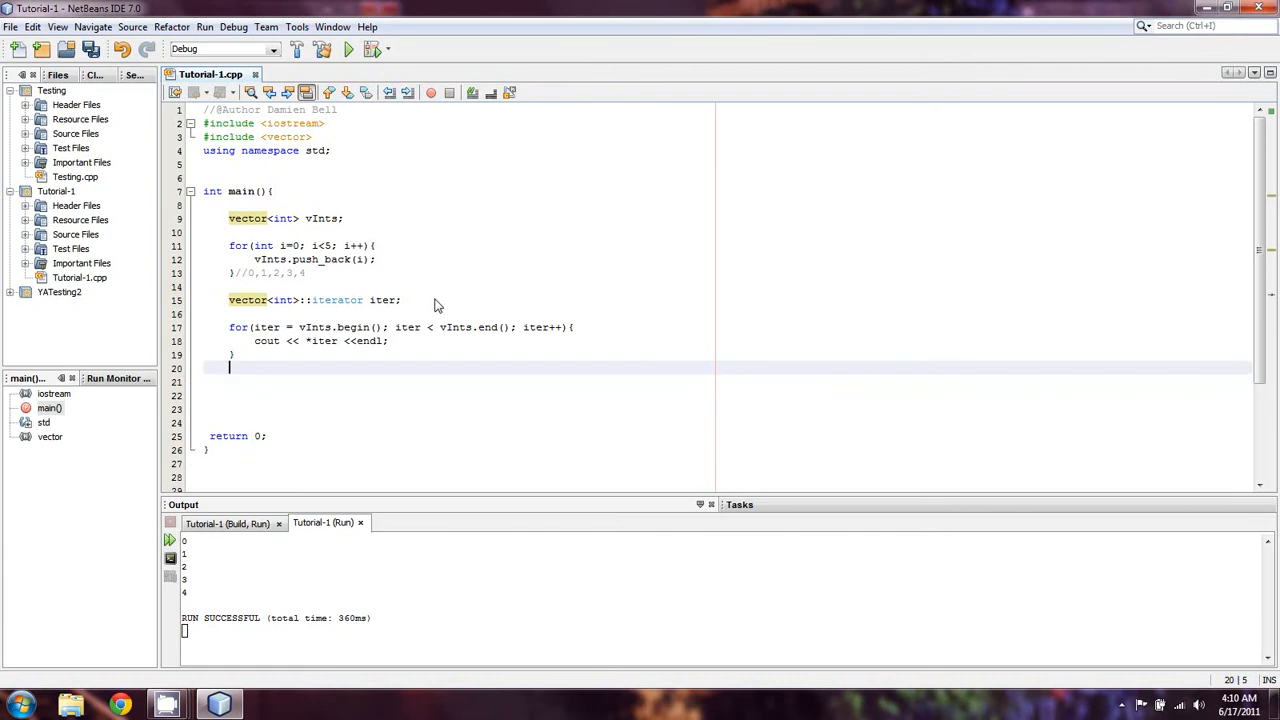
key("Return")
key("ctrl+v")
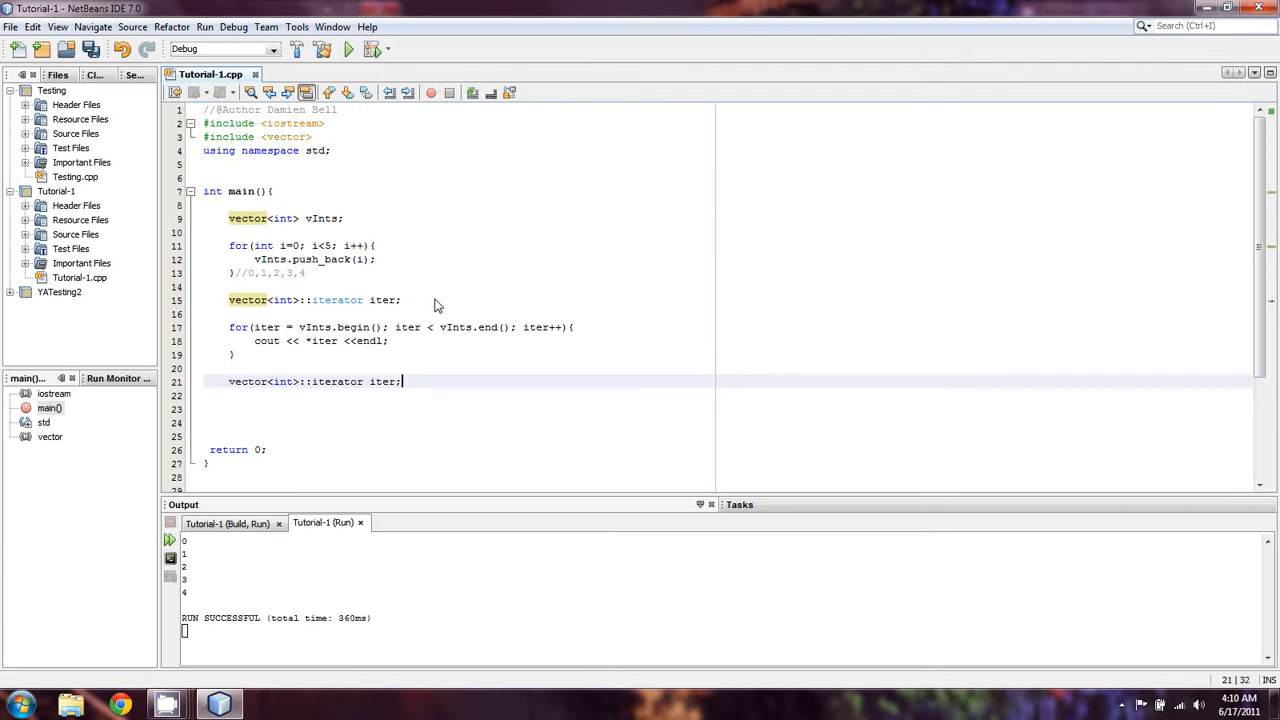
Rewrite the pasted line as vector<int>::reverse_iterator rIter; with blank lines below
key("Left")
key("Left")
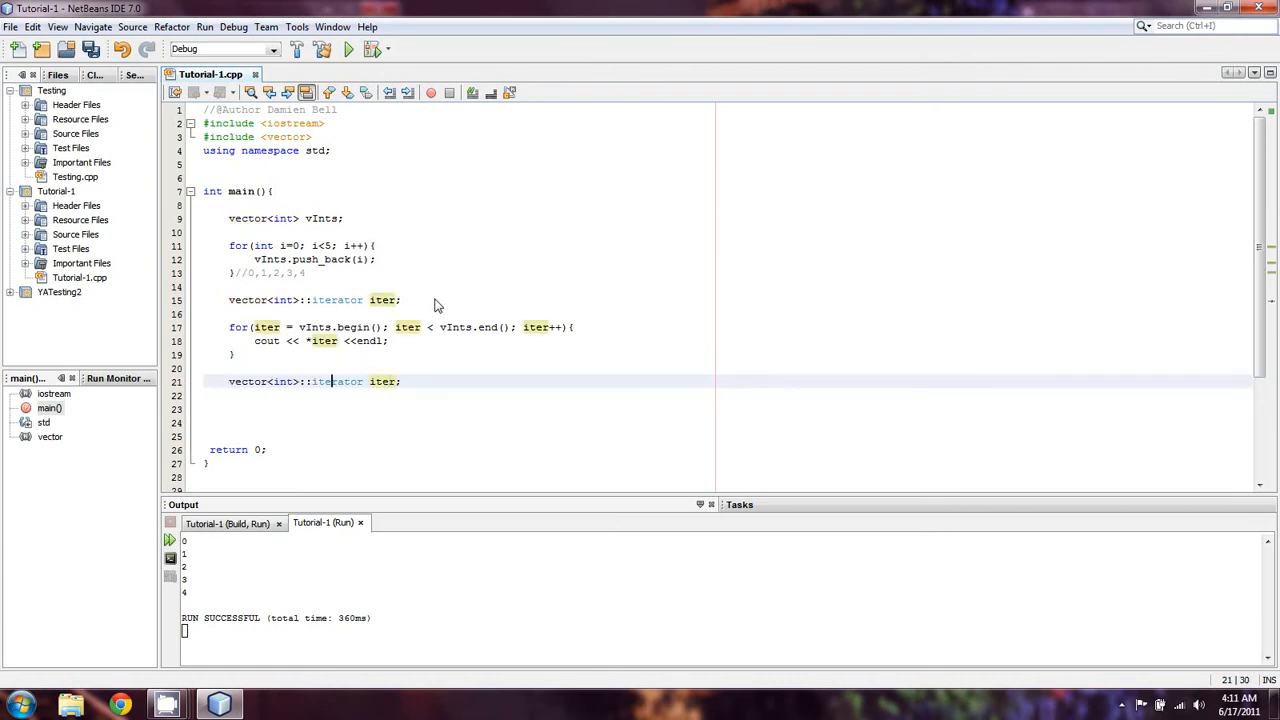
key("Right")
key("Right")
key("Right")
key("BackSpace")
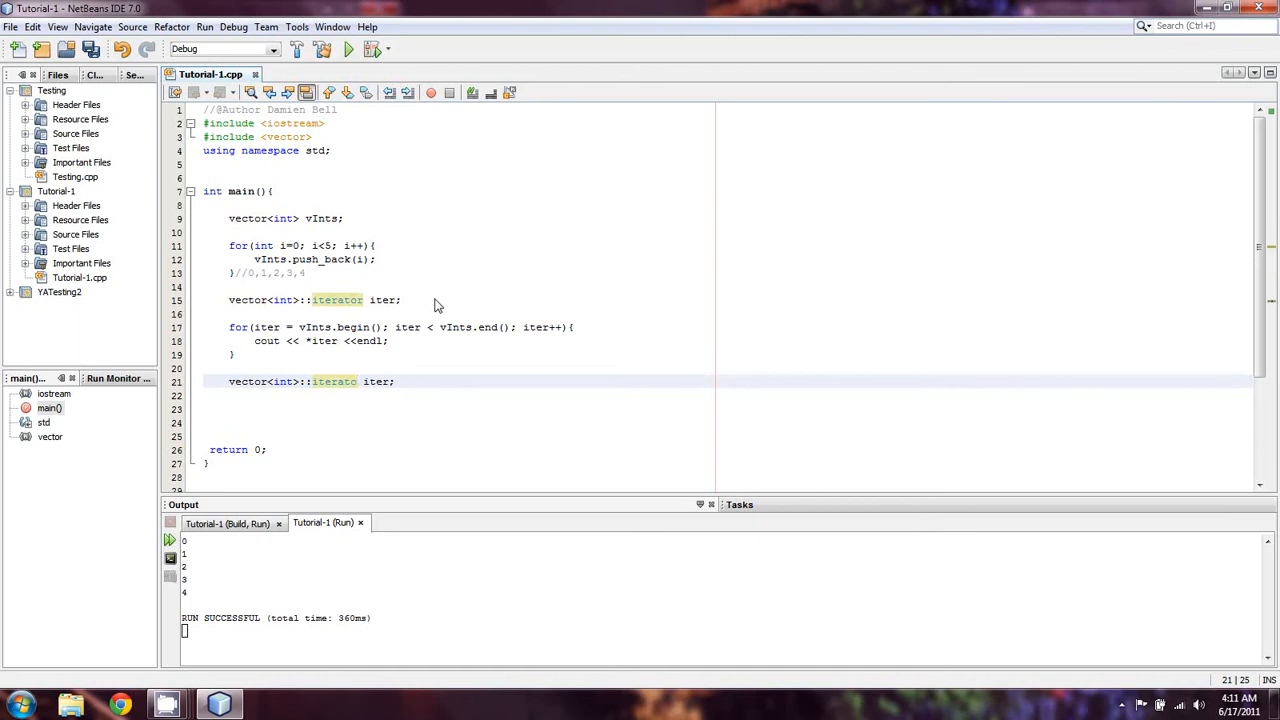
key("BackSpace")
key("BackSpace")
key("BackSpace")
key("BackSpace")
key("BackSpace")
key("BackSpace")
key("shift+End")
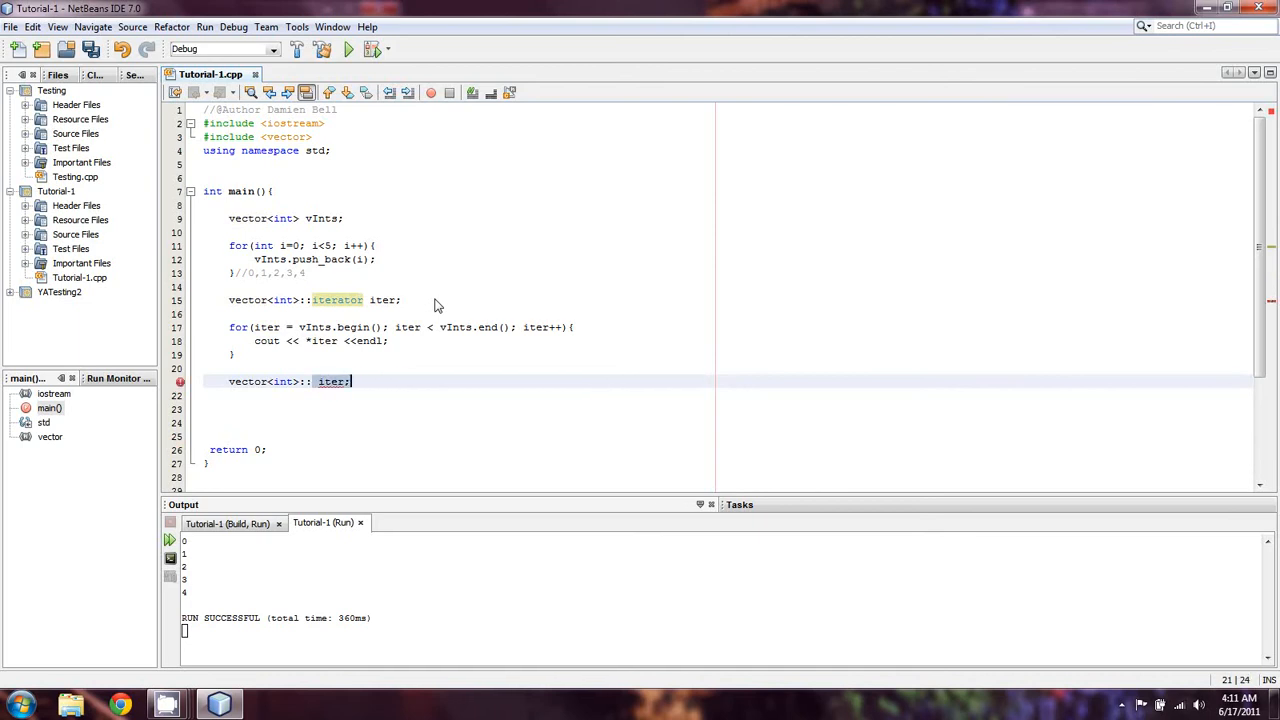
key("Delete")
type("verse_i")
type("ter")
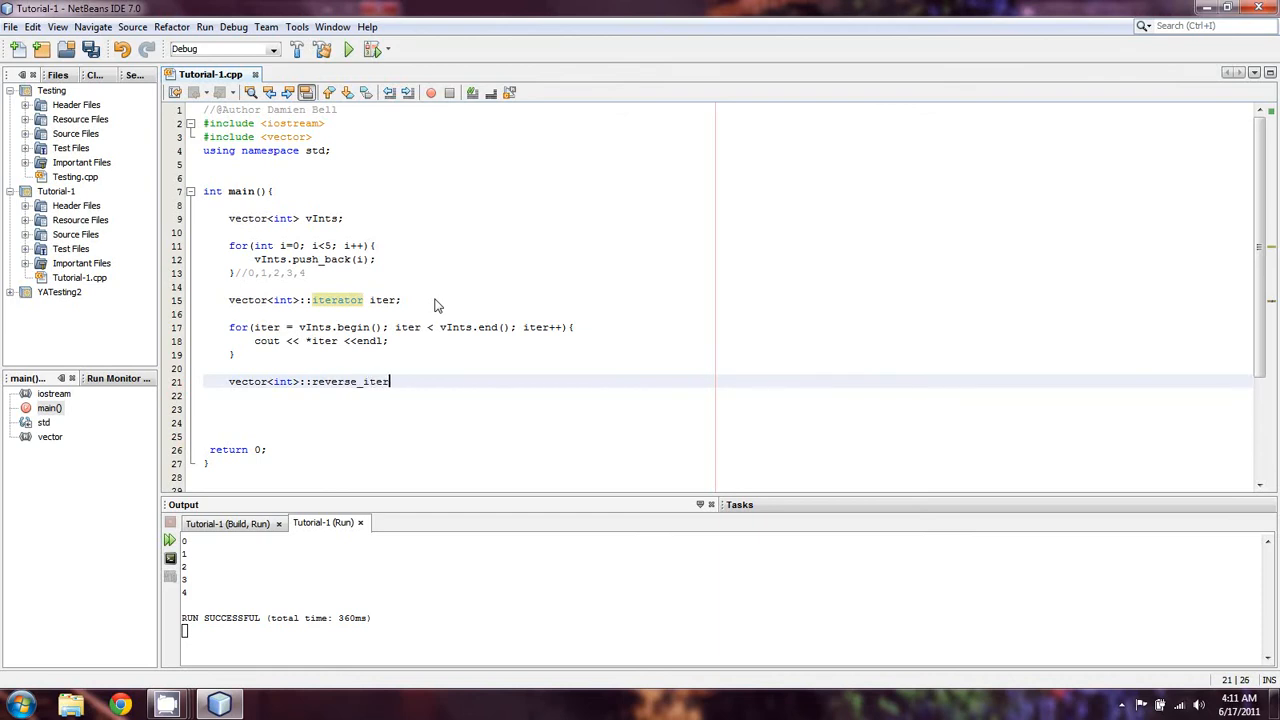
type("ator")
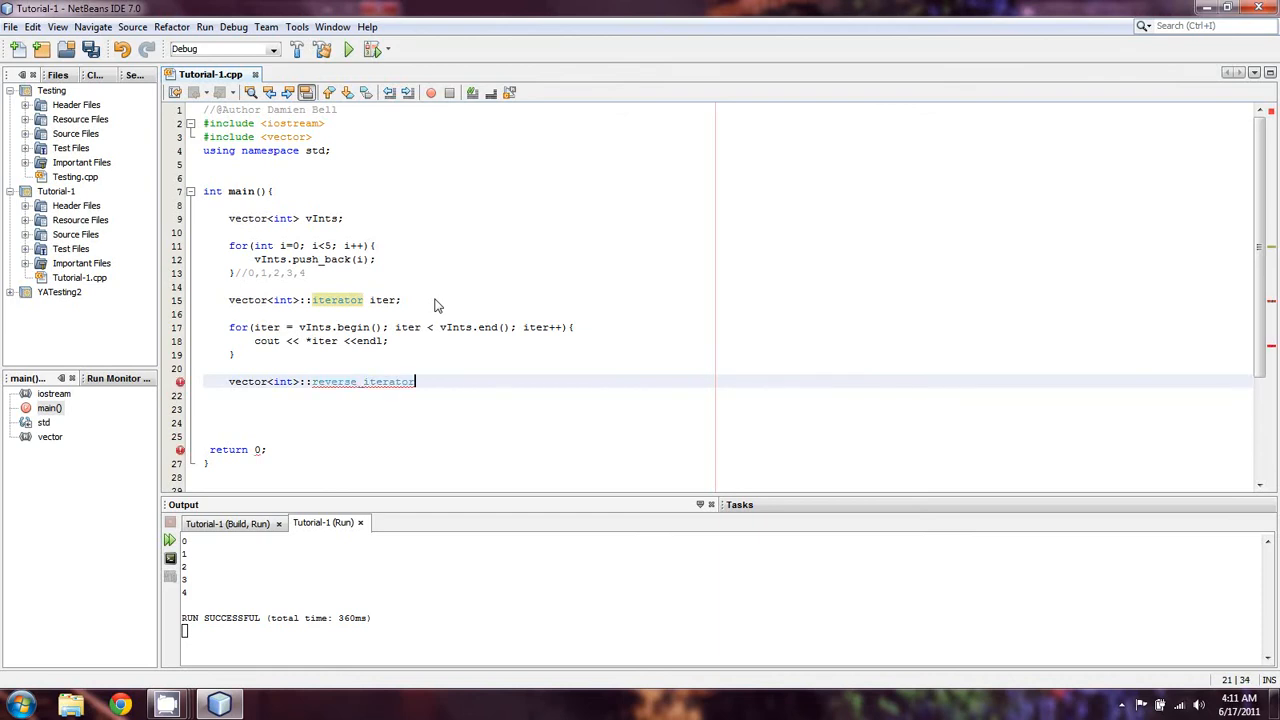
type(" r")
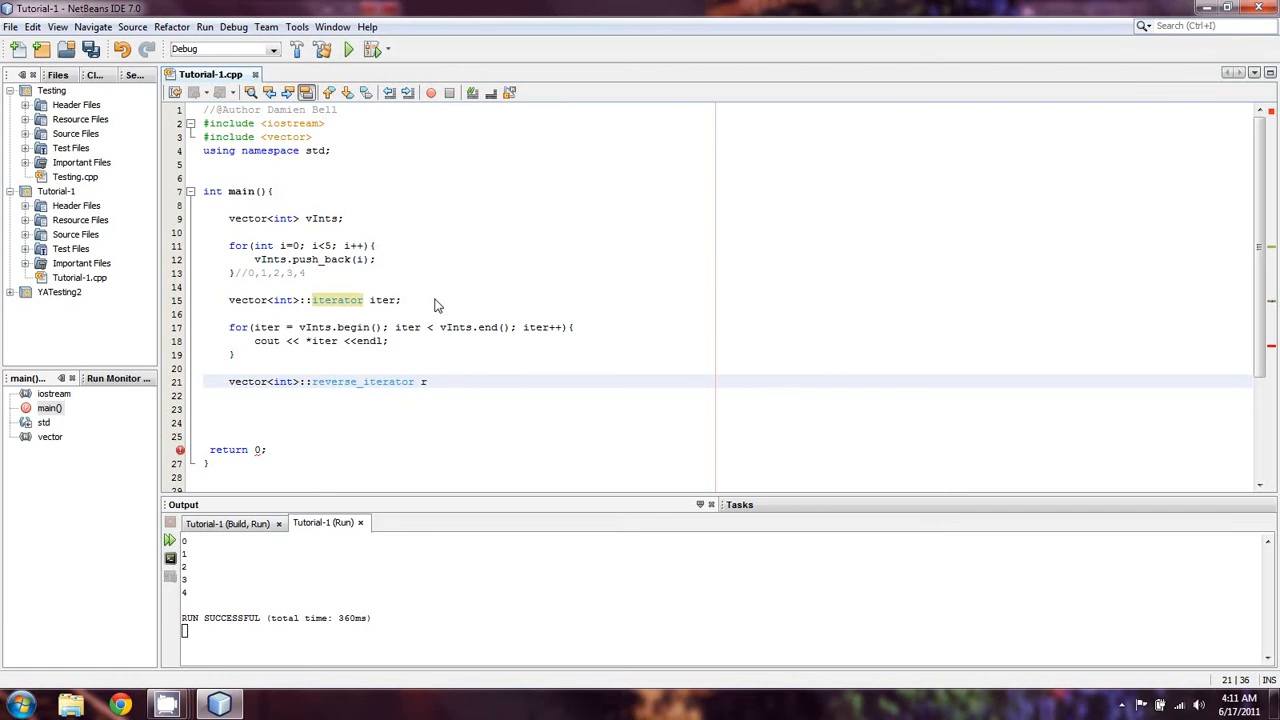
type("Iter;")
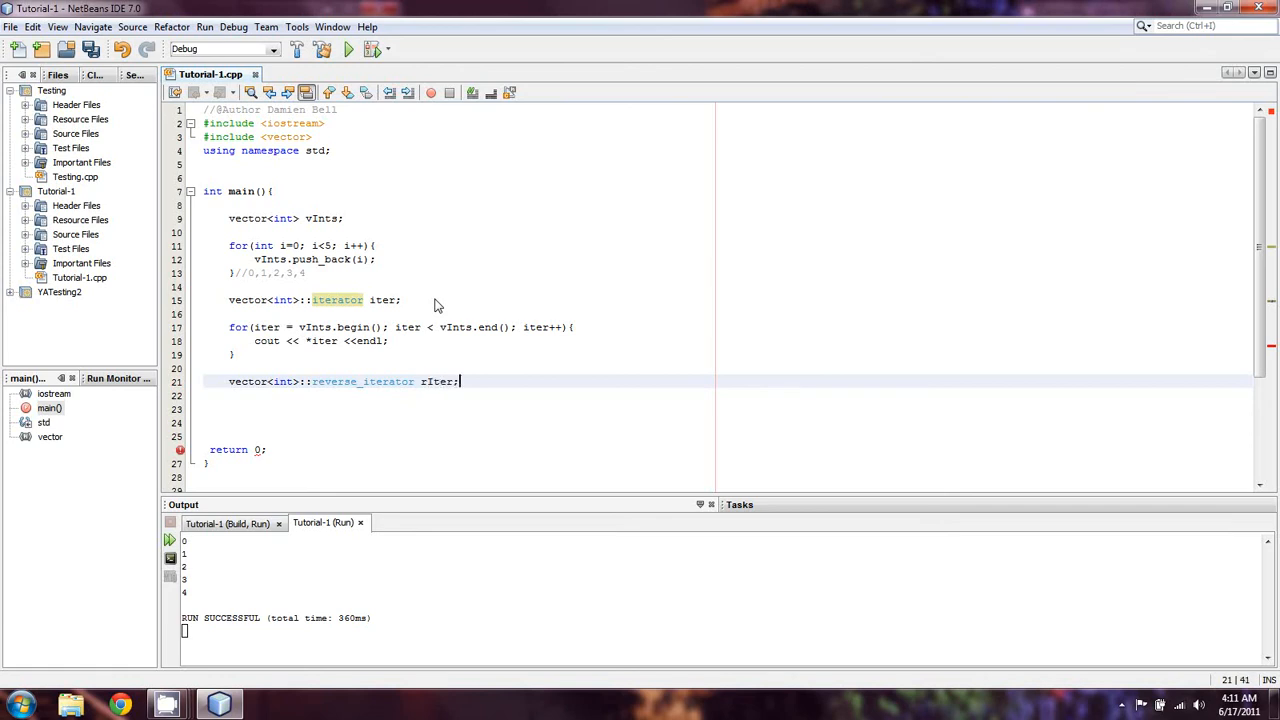
key("Return")
key("Return")
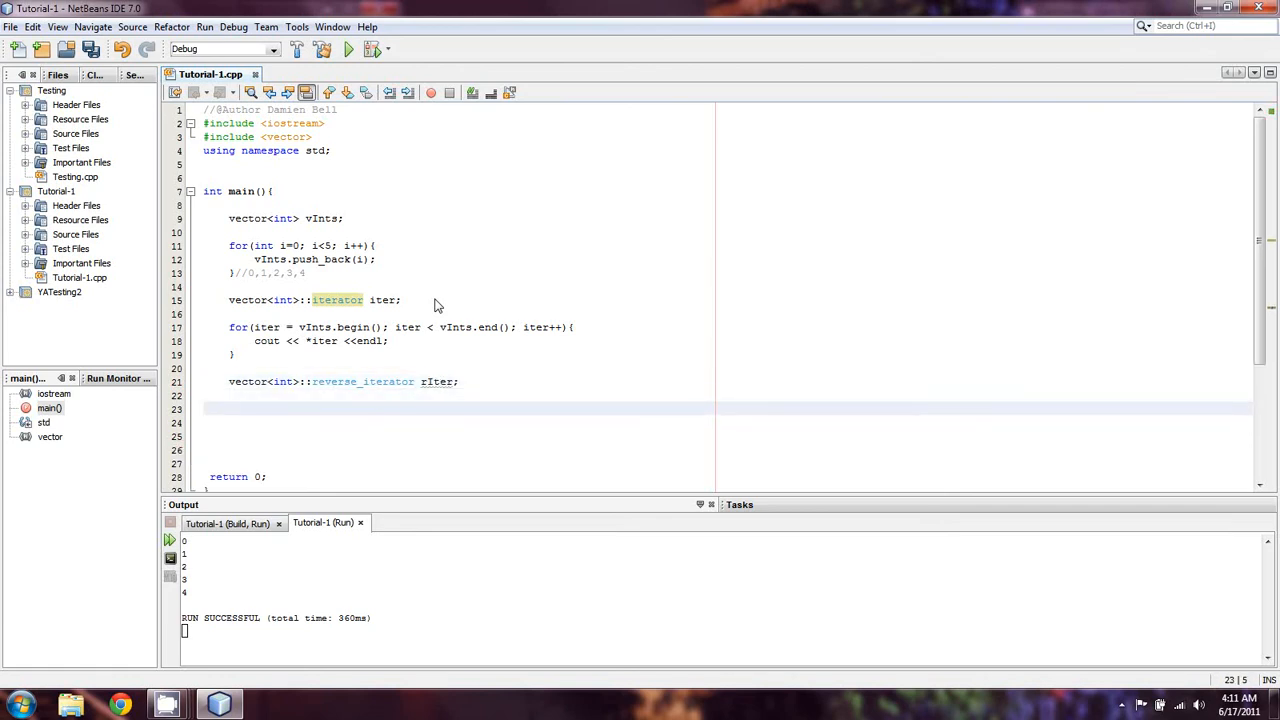
Copy the forward printing loop and add cout << endl << endl; after it
left_click(240, 356)
left_click_drag(236, 355, 190, 330)
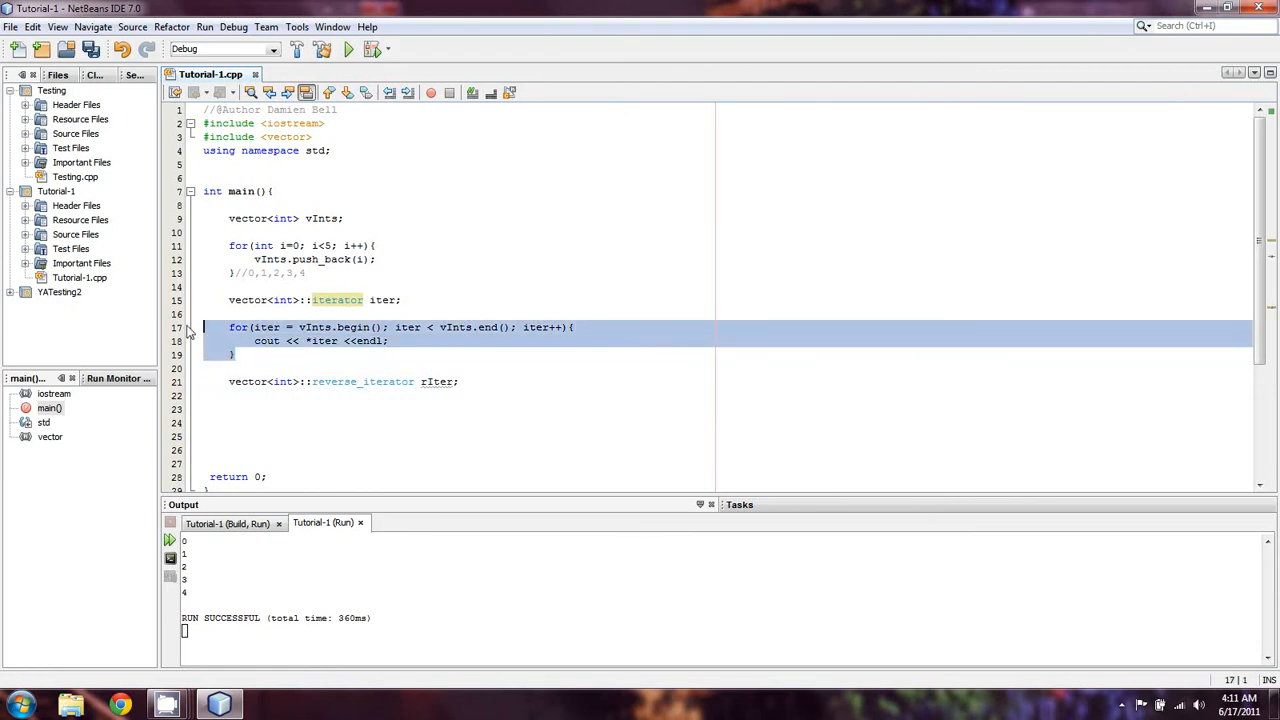
left_click(233, 408)
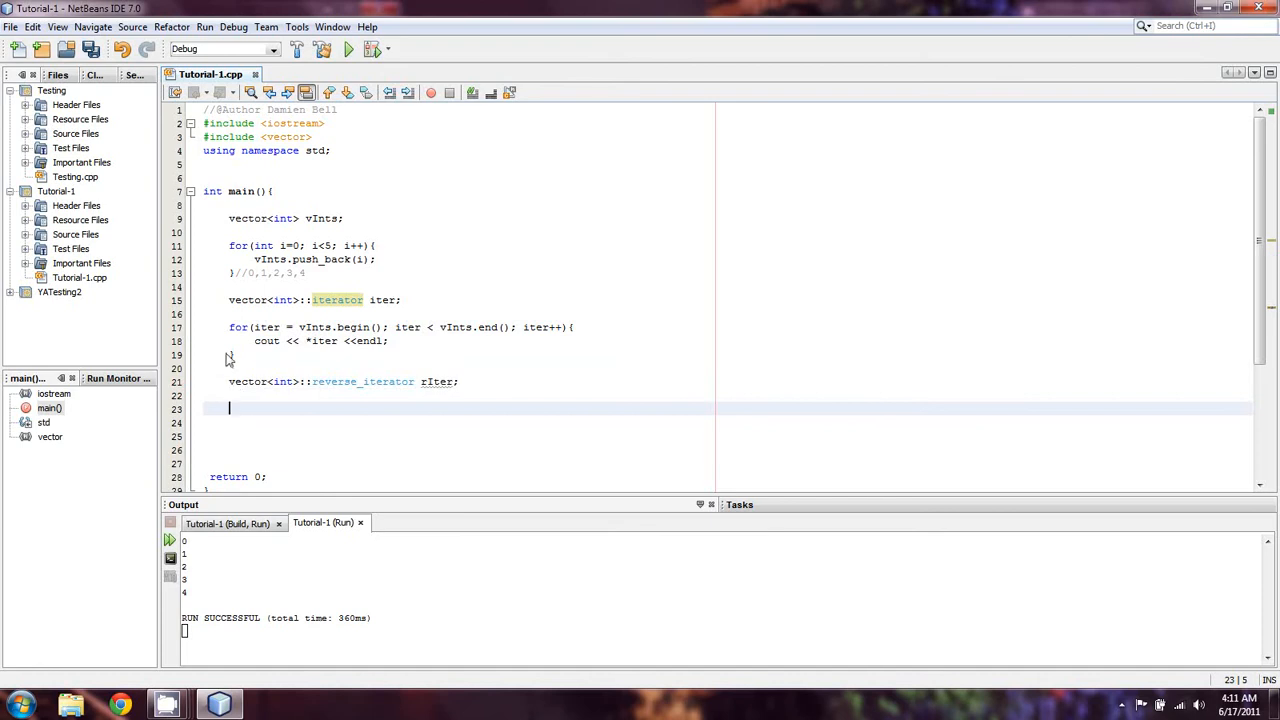
left_click(237, 370)
type("cout ")
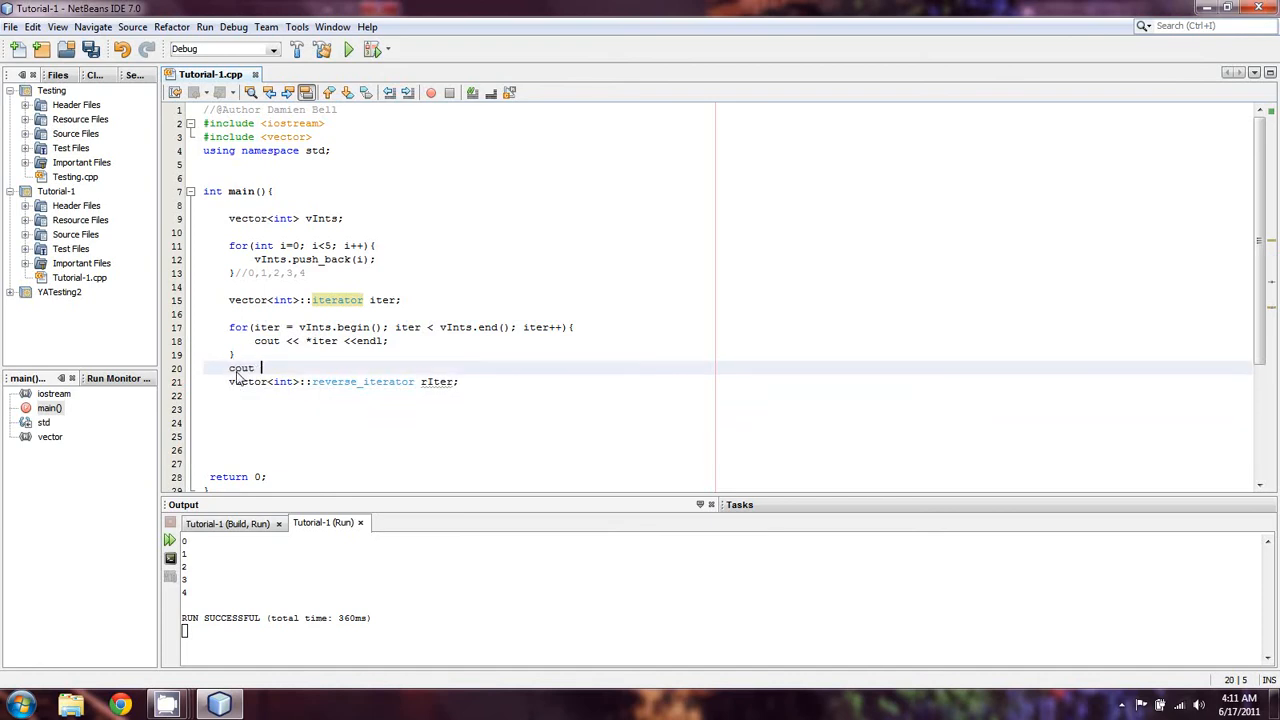
type("<<dl")
type("< endl ")
type(";")
key("Return")
key("Return")
key("Down")
key("Down")
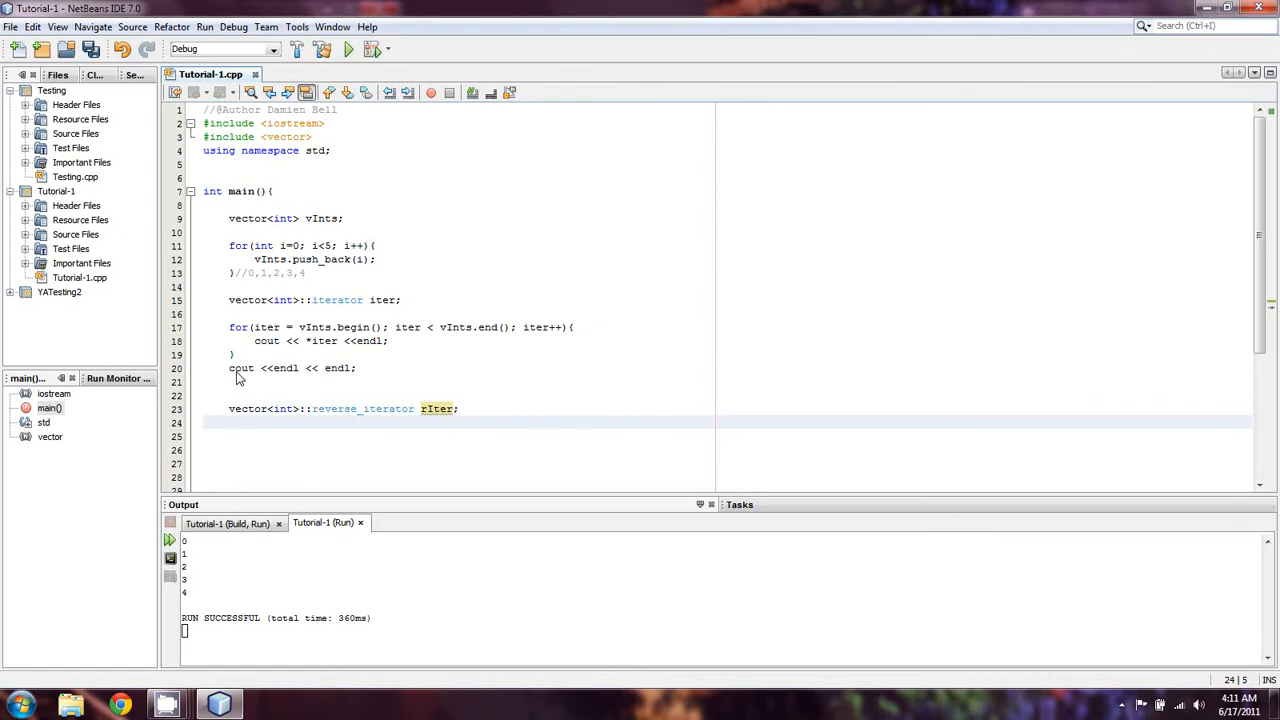
Paste a copy of the forward loop below the rIter declaration
type("for(iter = vInts.begin(); iter < vInts.end(); iter++){         cout << *iter <<endl;     }")
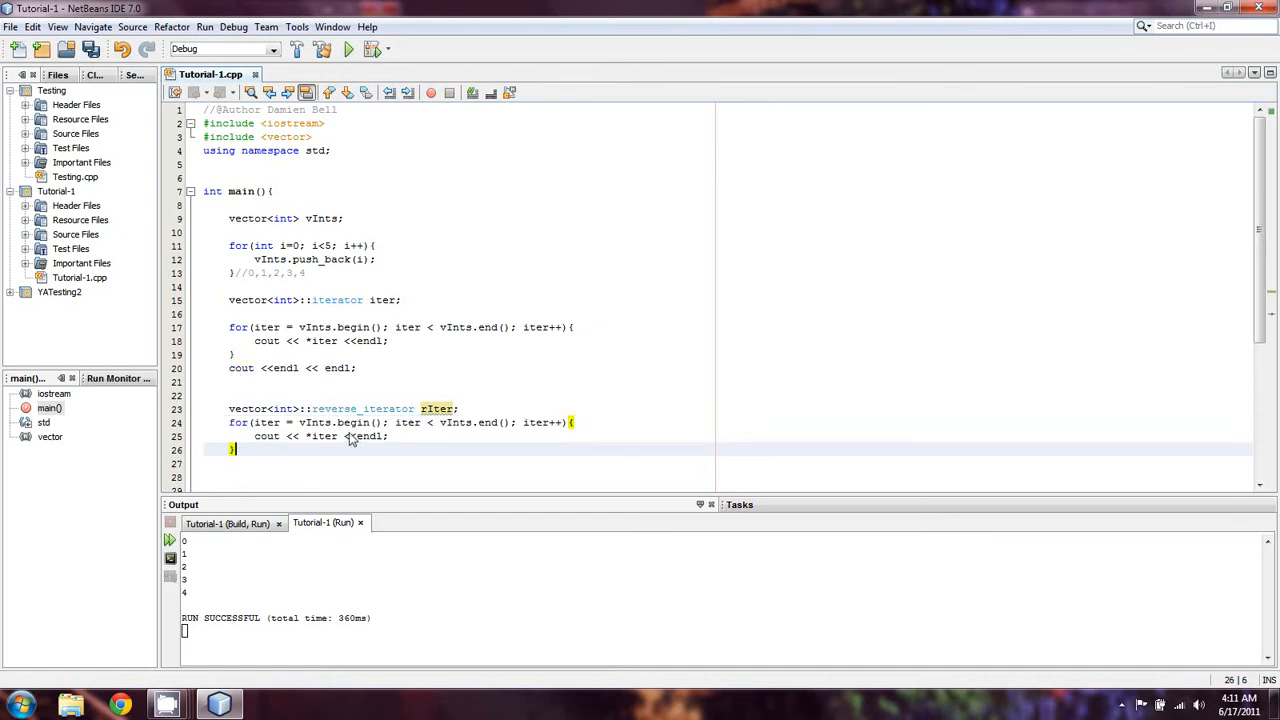
left_click(256, 422)
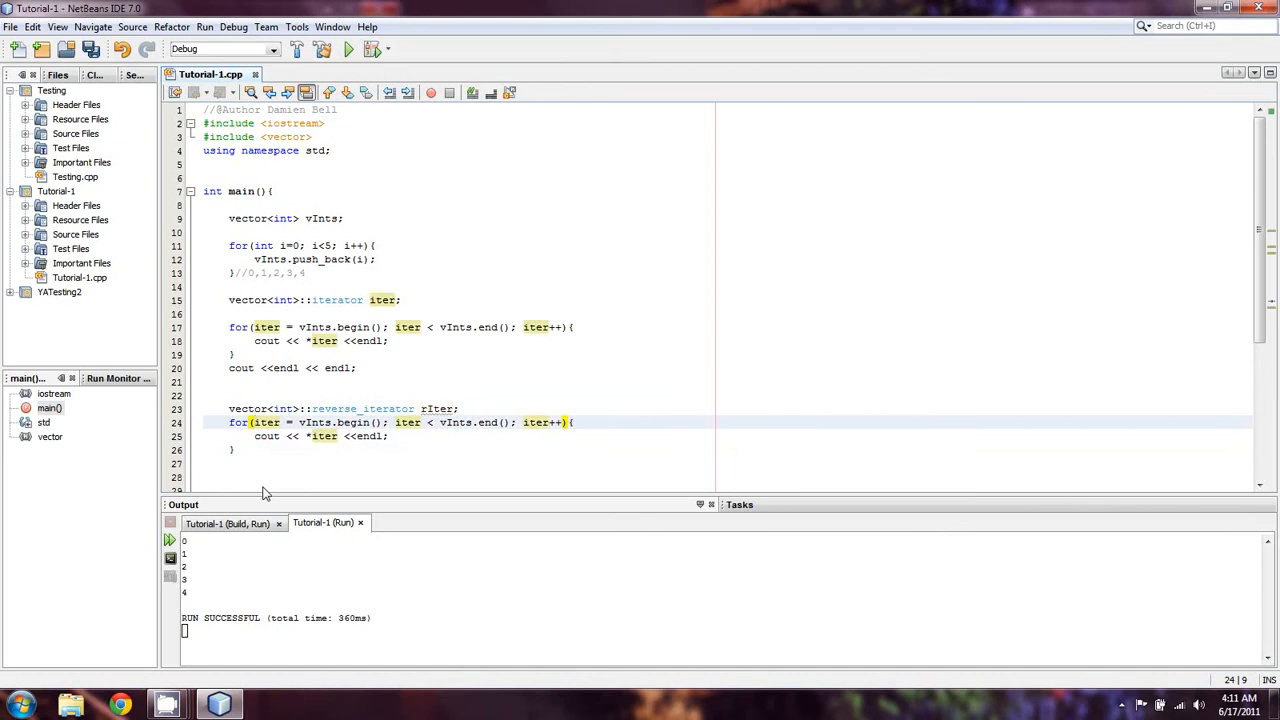
type("rI")
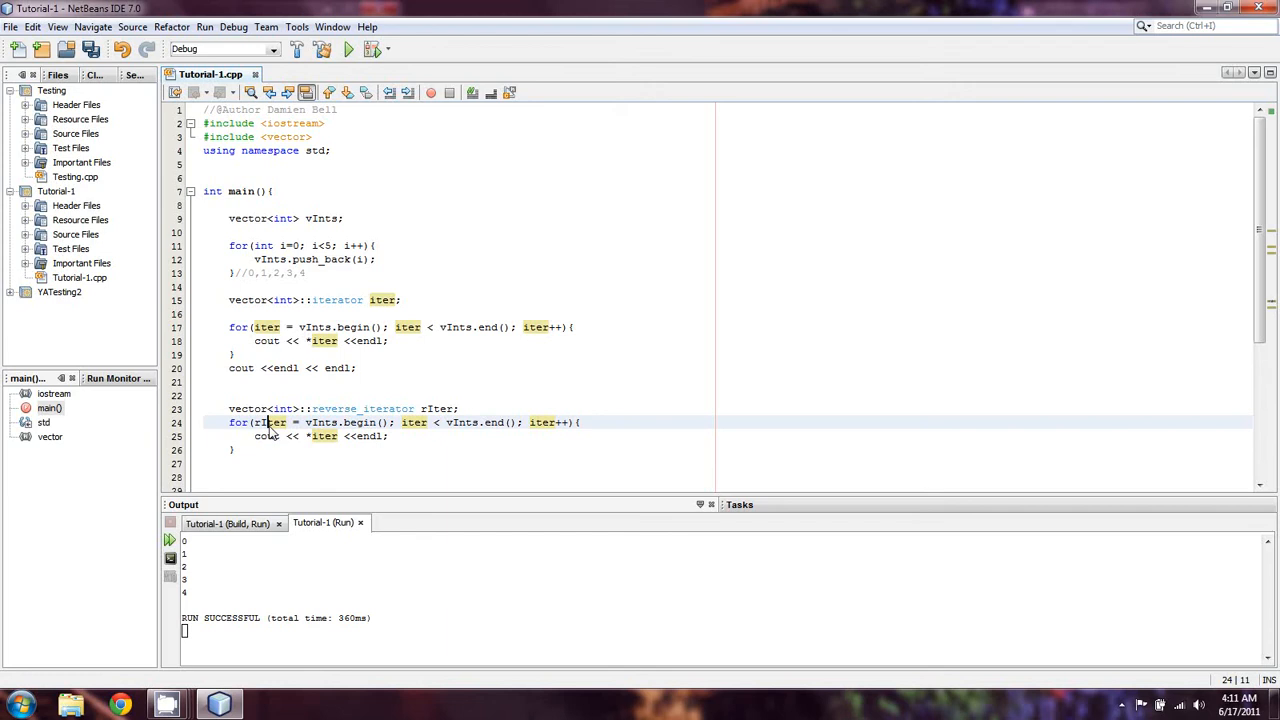
Rename iter to rIter in the copied loop's condition, increment and printed value
left_click(413, 423)
key("BackSpace")
type("rI")
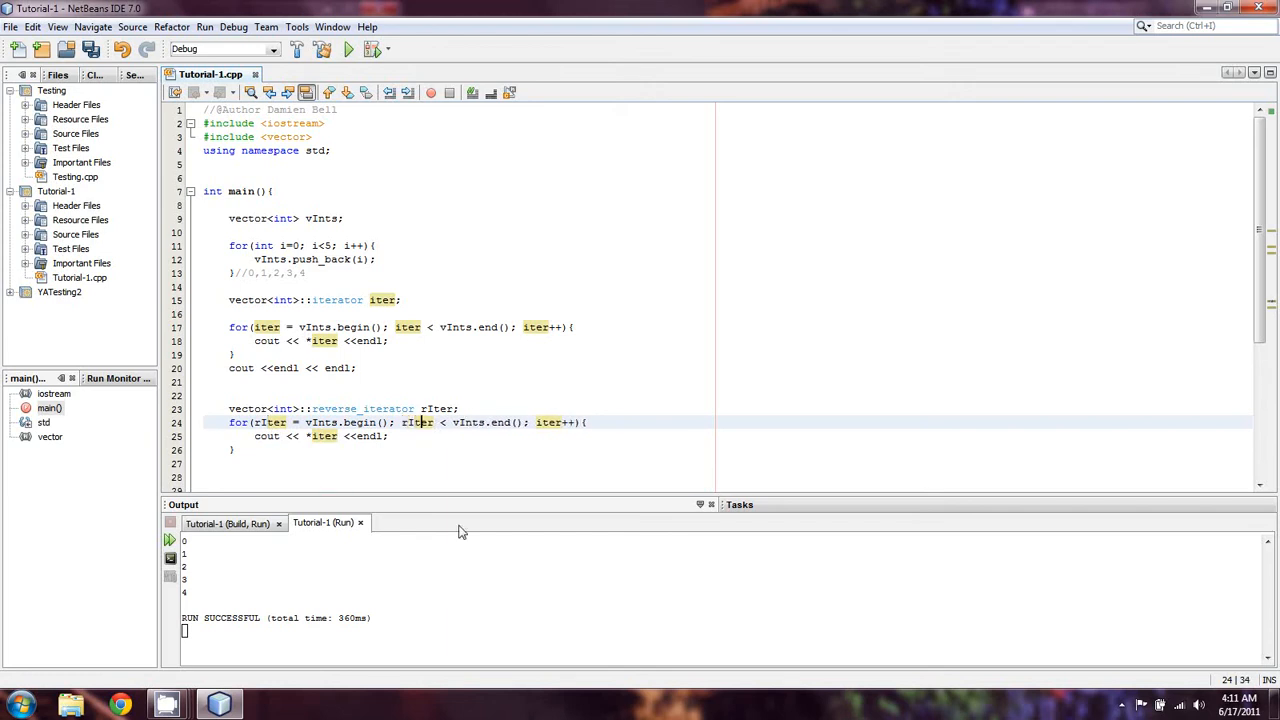
key("Right")
key("Delete")
type("rI")
key("Down")
key("Left")
key("Left")
key("Left")
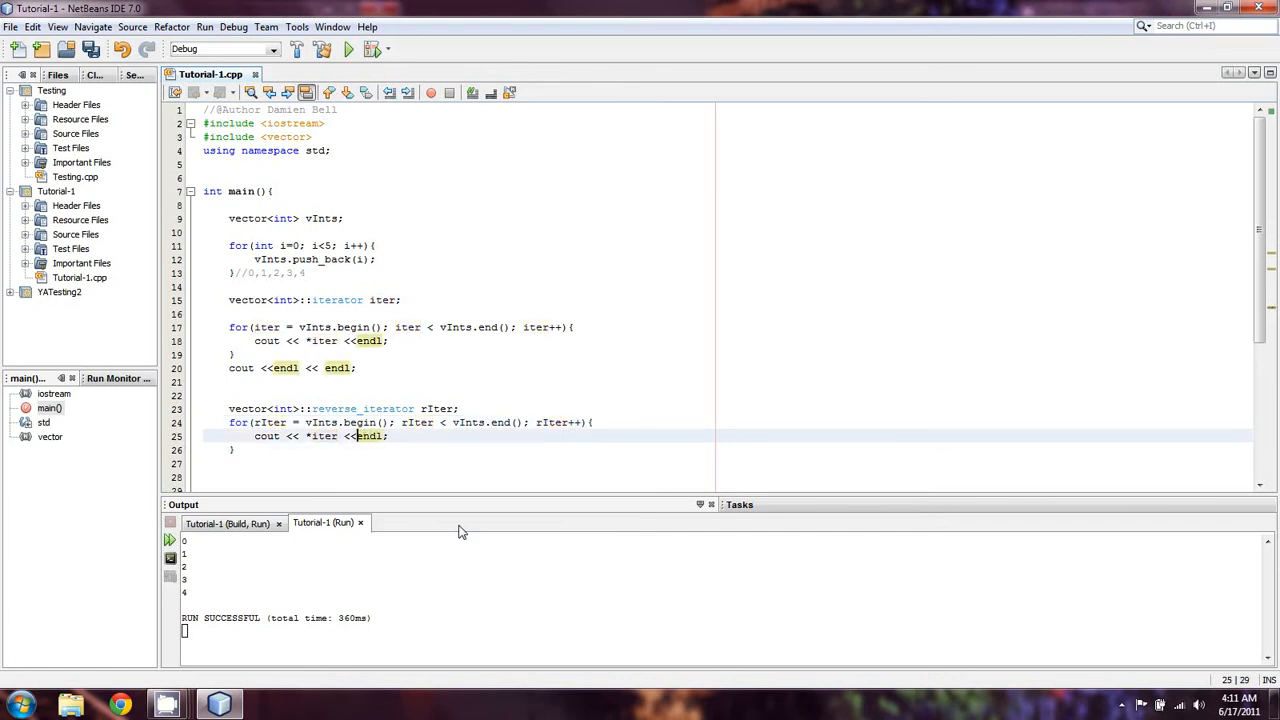
key("BackSpace")
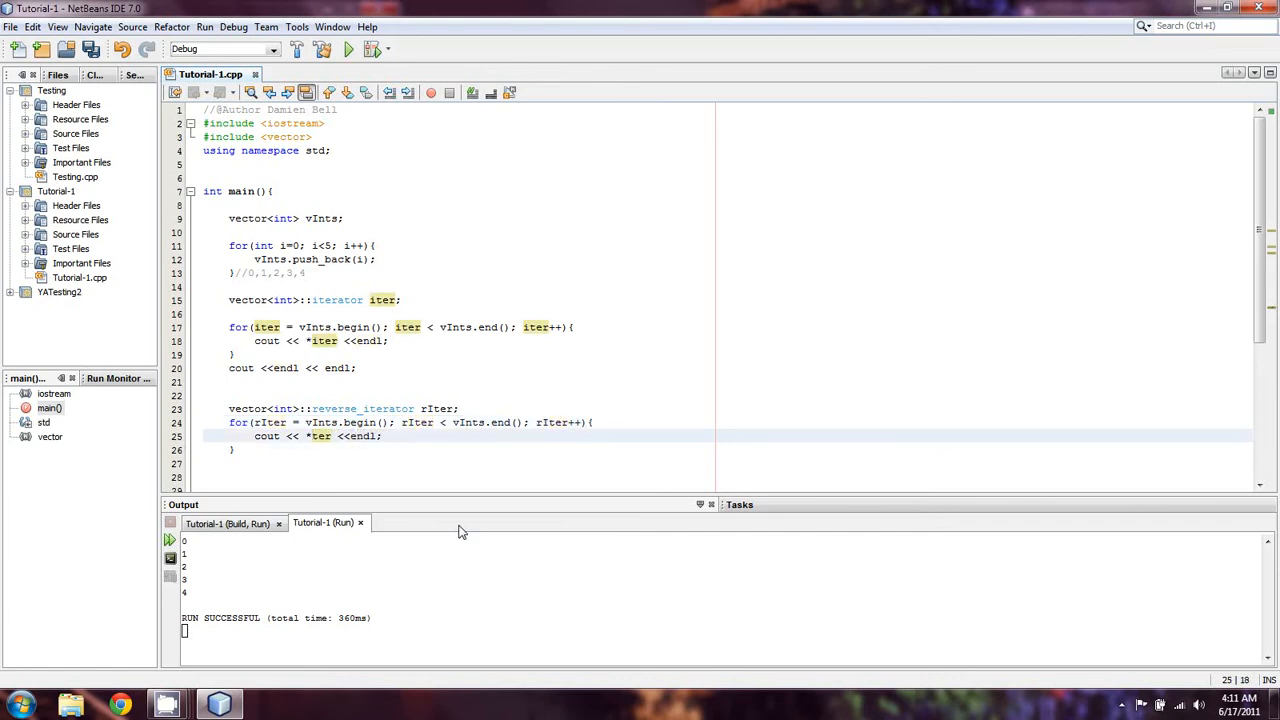
type("rI")
key("End")
left_click(344, 423)
Change the copied loop to run from vInts.rbegin() to vInts.rend() and start a '//' comment after its brace
left_click(483, 437)
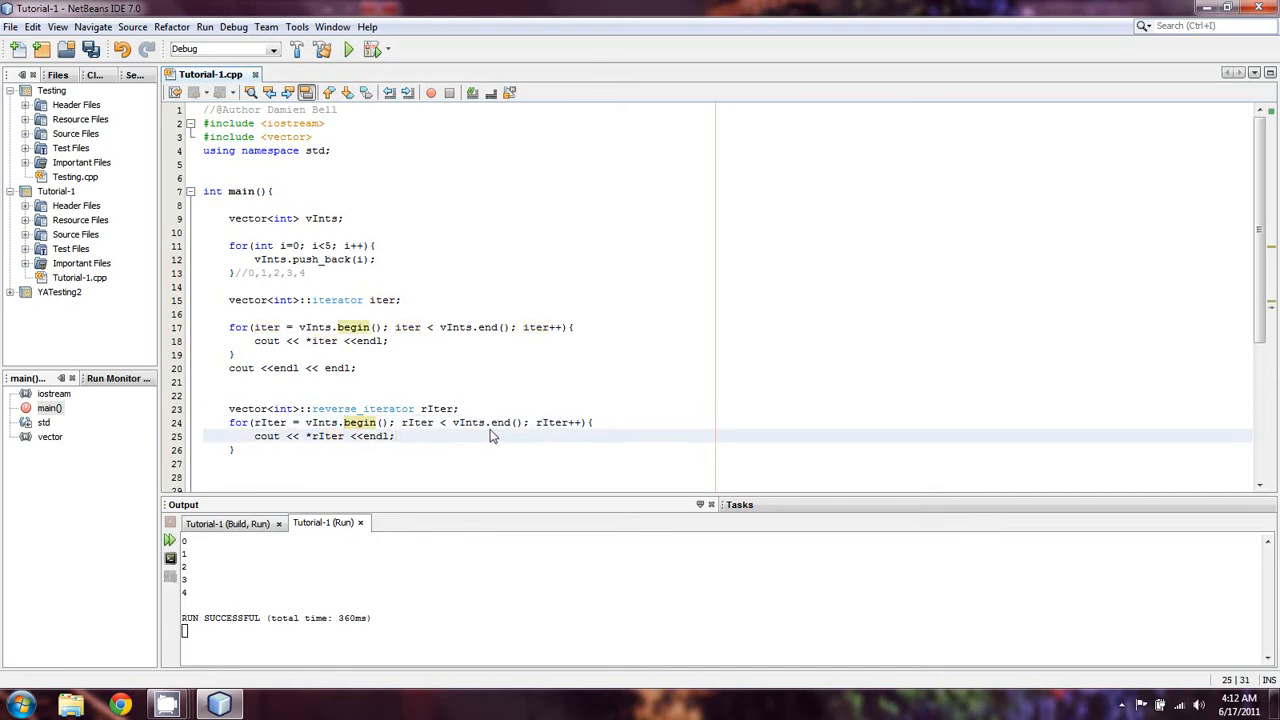
left_click(492, 423)
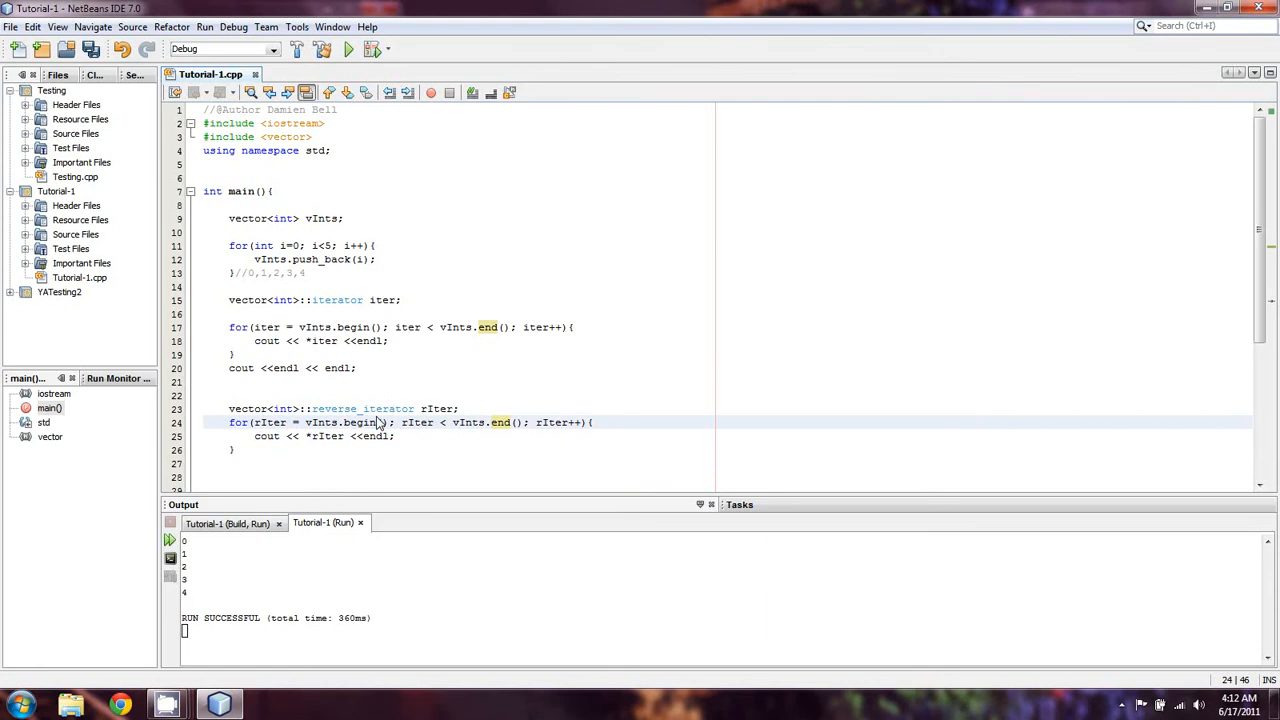
left_click(344, 422)
type("r")
left_click(498, 422)
type("r")
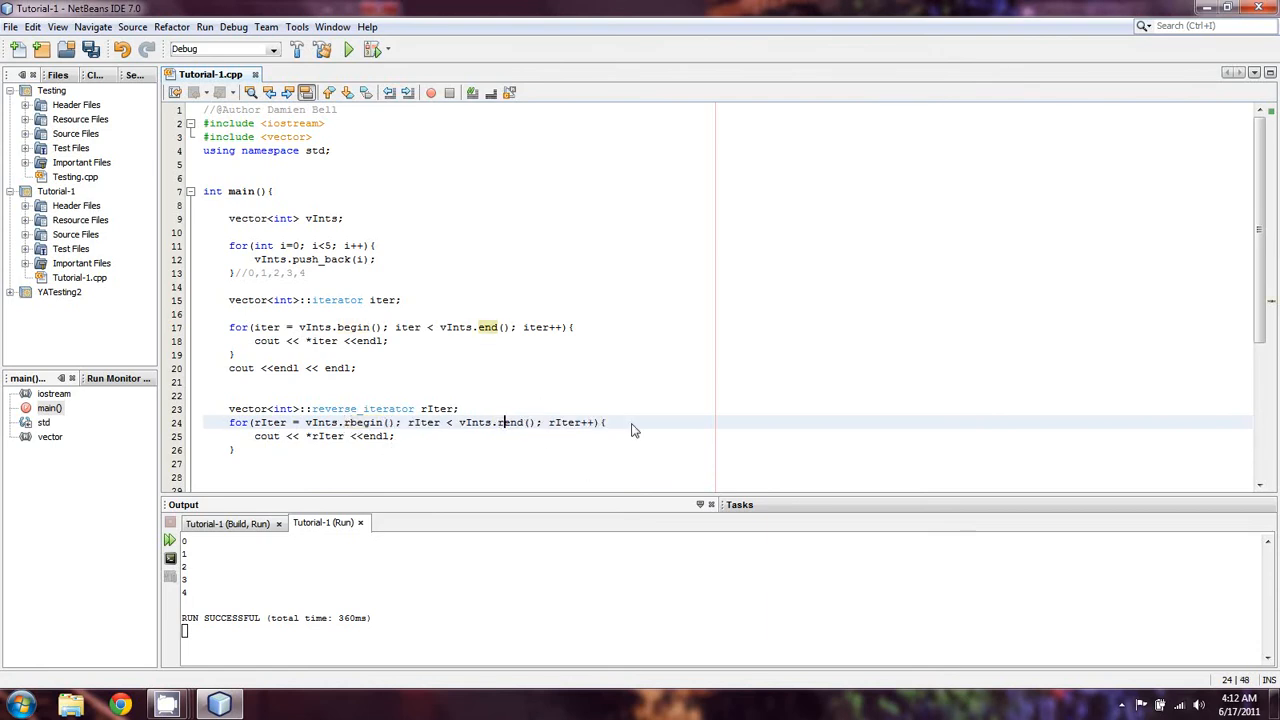
left_click(608, 422)
type("//Rb")
type("egin- ")
type("reverse b")
type("egin.  The end of t")
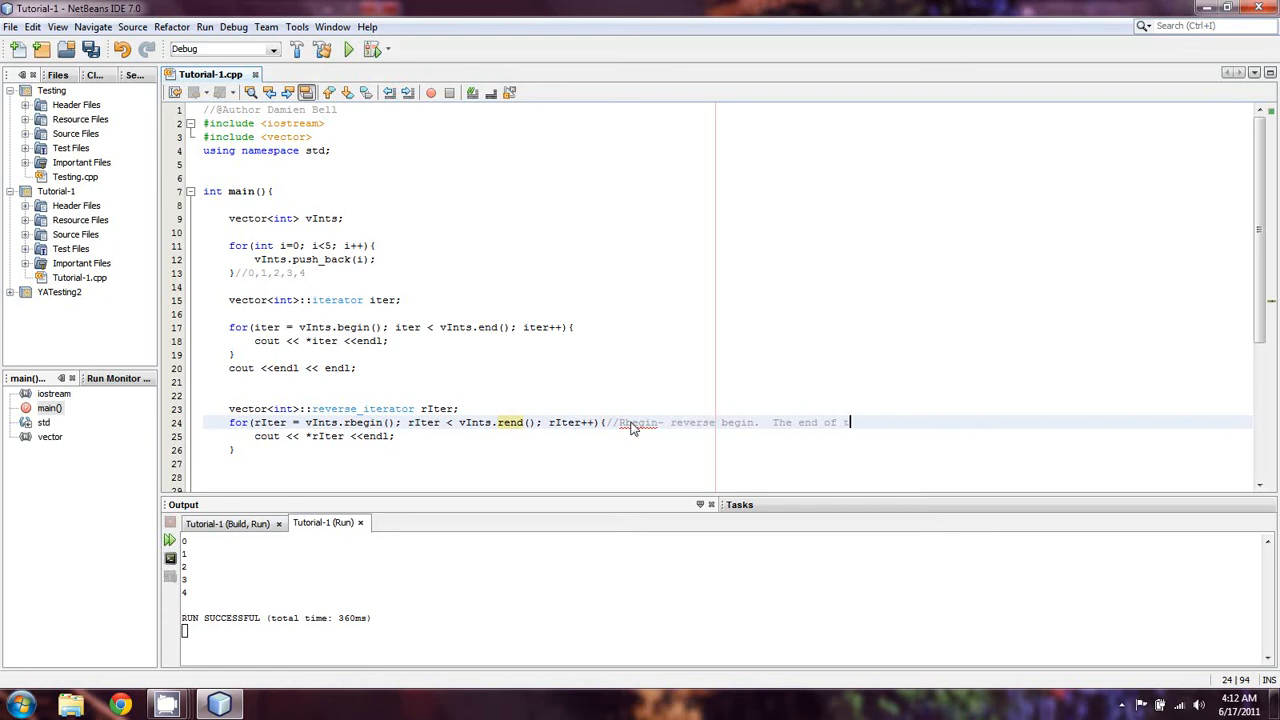
type("he array is ")
type("set as the beginning")
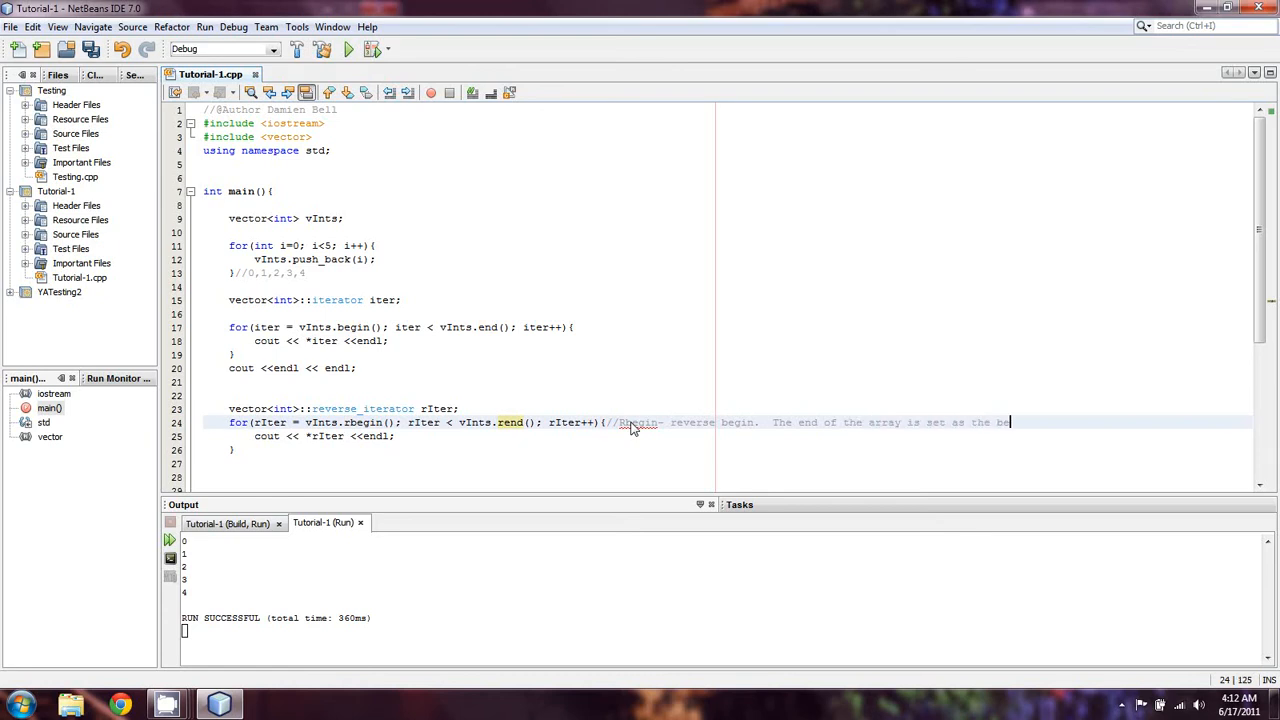
Begin the line 25 rend comment and change 'array' to 'vector' in line 24's comment
key("Down")
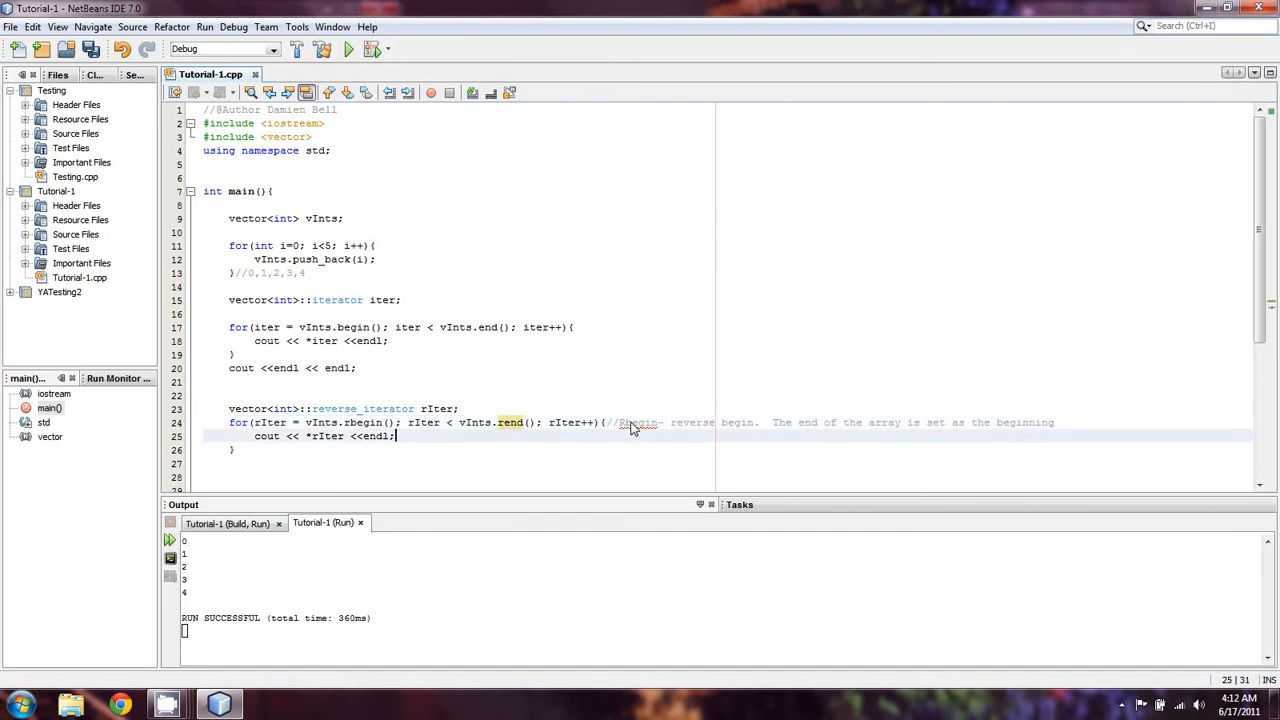
type("end")
type("et ")
type("egin")
type("ing of the")
left_click(907, 422)
key("BackSpace")
key("BackSpace")
key("BackSpace")
key("BackSpace")
key("BackSpace")
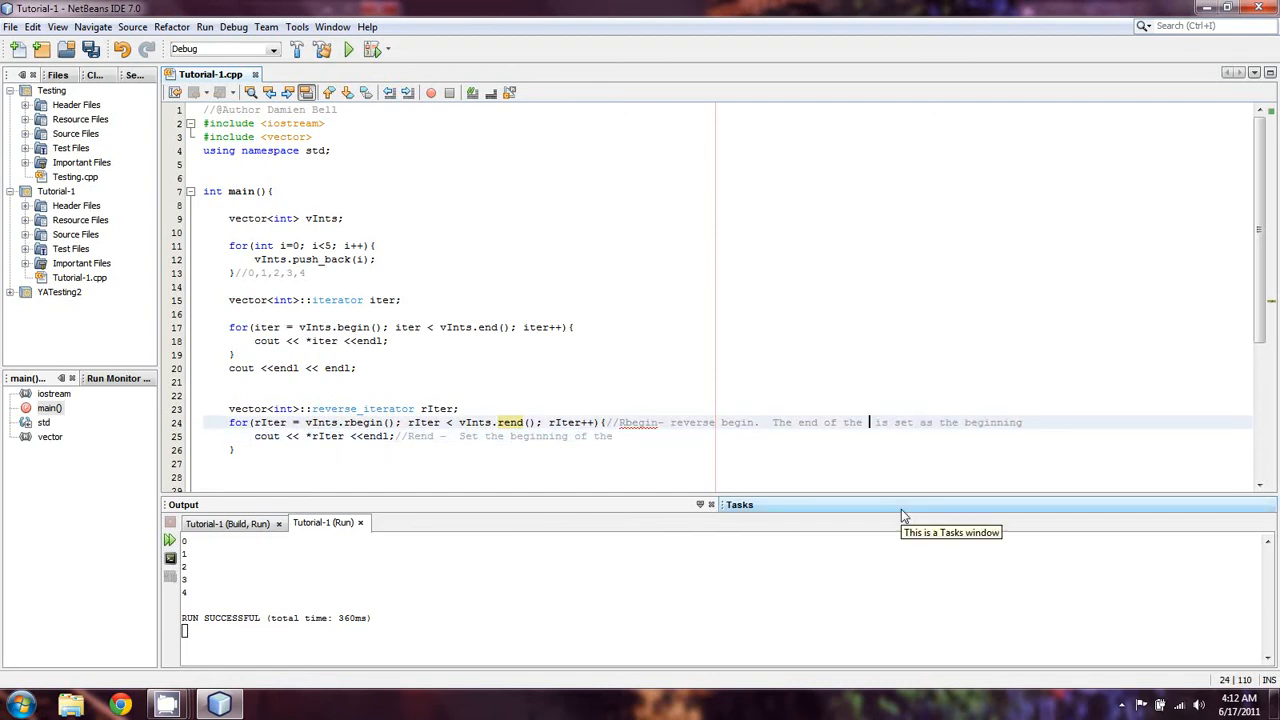
type("vector")
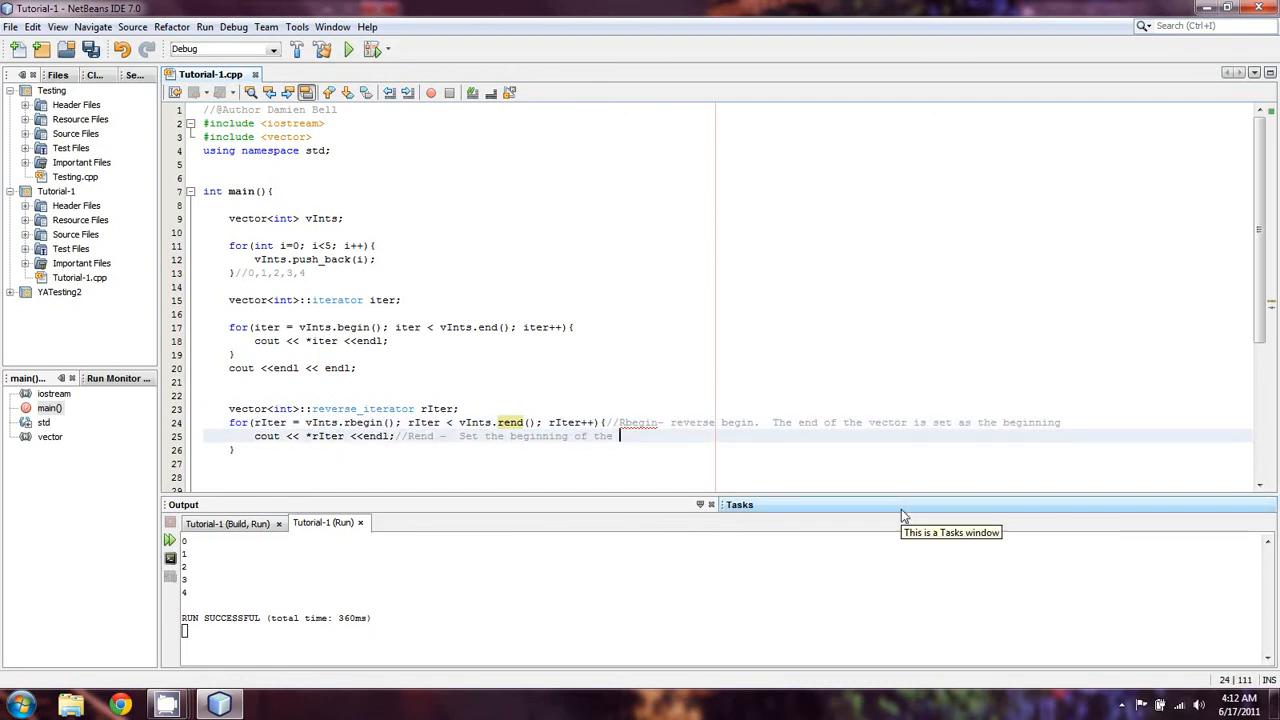
key("Down")
type("vector the")
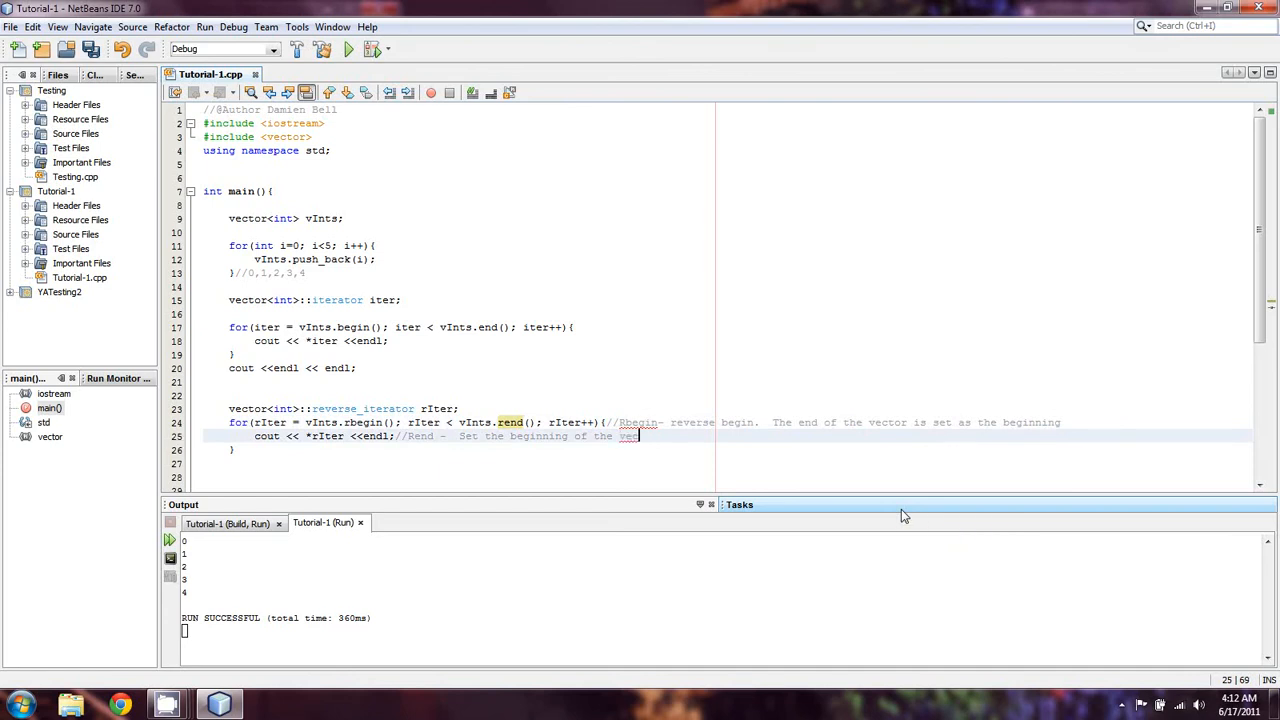
Finish the comment that rend sets the beginning of the vector to the end, fixing typos
key("BackSpace")
key("BackSpace")
key("BackSpace")
type("to the beg")
type("inni")
key("BackSpace")
key("BackSpace")
key("BackSpace")
key("BackSpace")
key("BackSpace")
type("eng")
key("BackSpace")
type("d.")
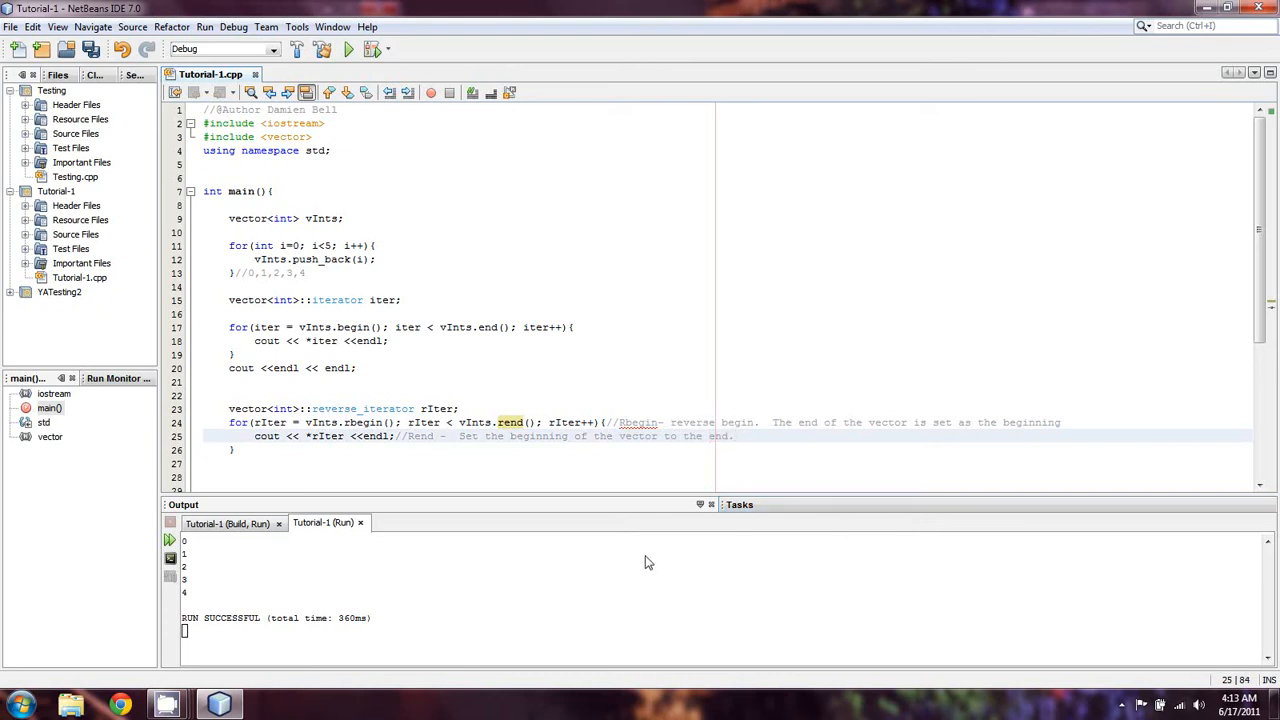
left_click(776, 410)
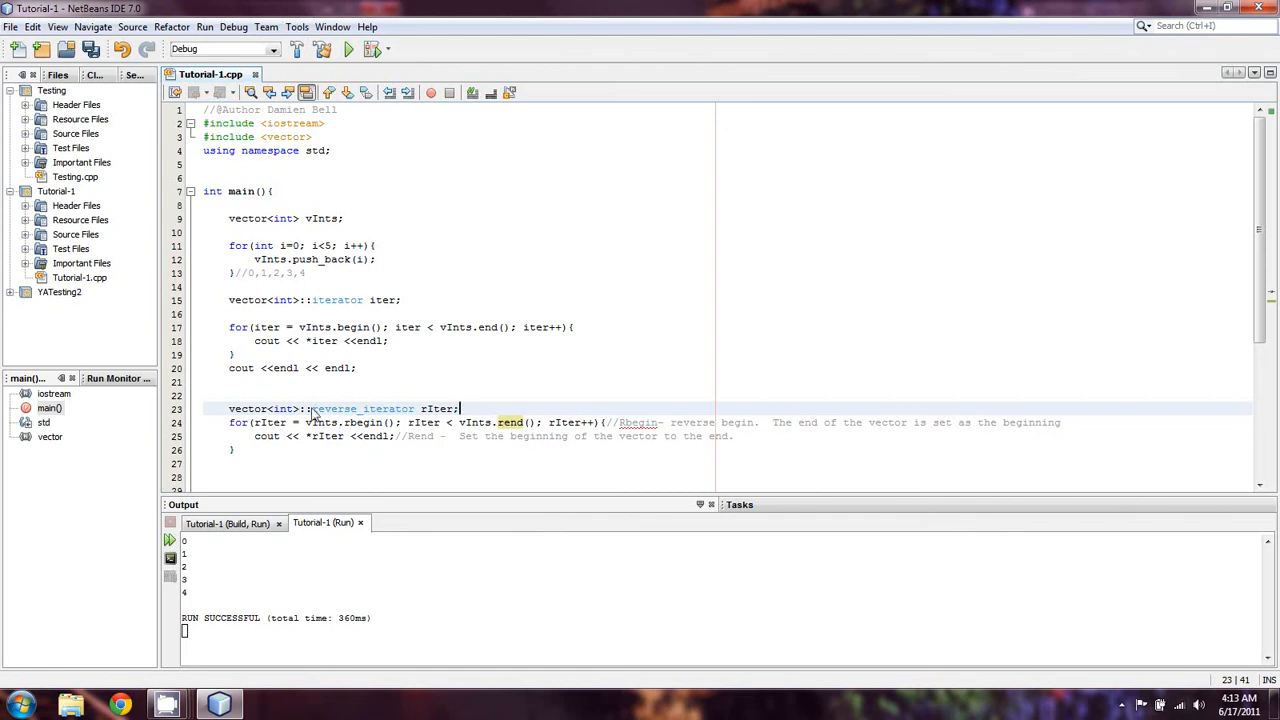
left_click(305, 455)
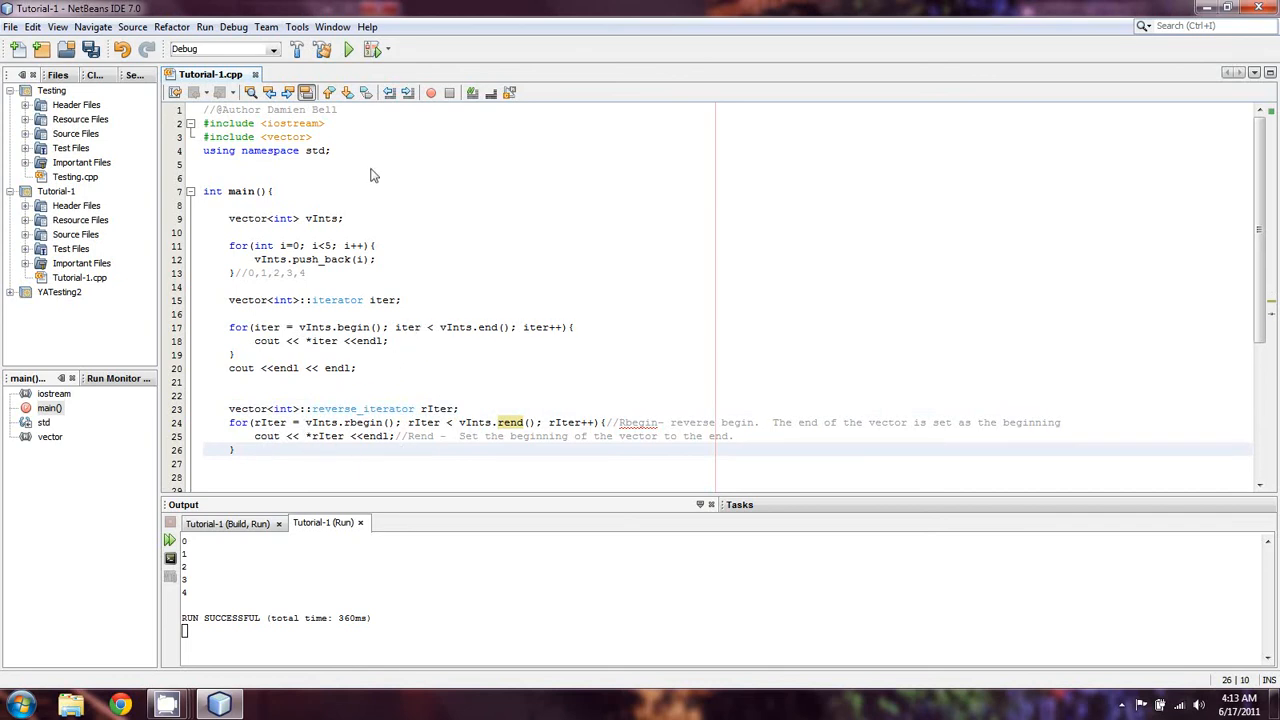
Run the project and read the output printing 0 to 4 and then 4 down to 0
left_click(348, 50)
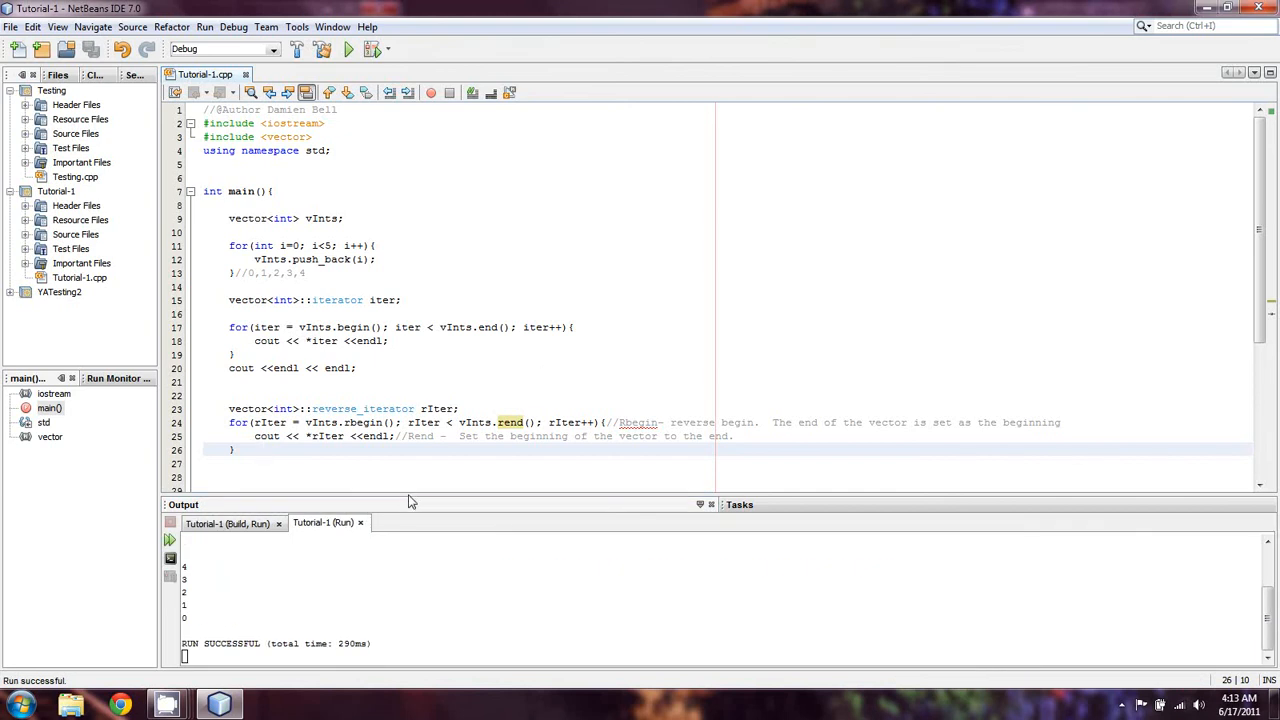
left_click_drag(410, 496, 387, 330)
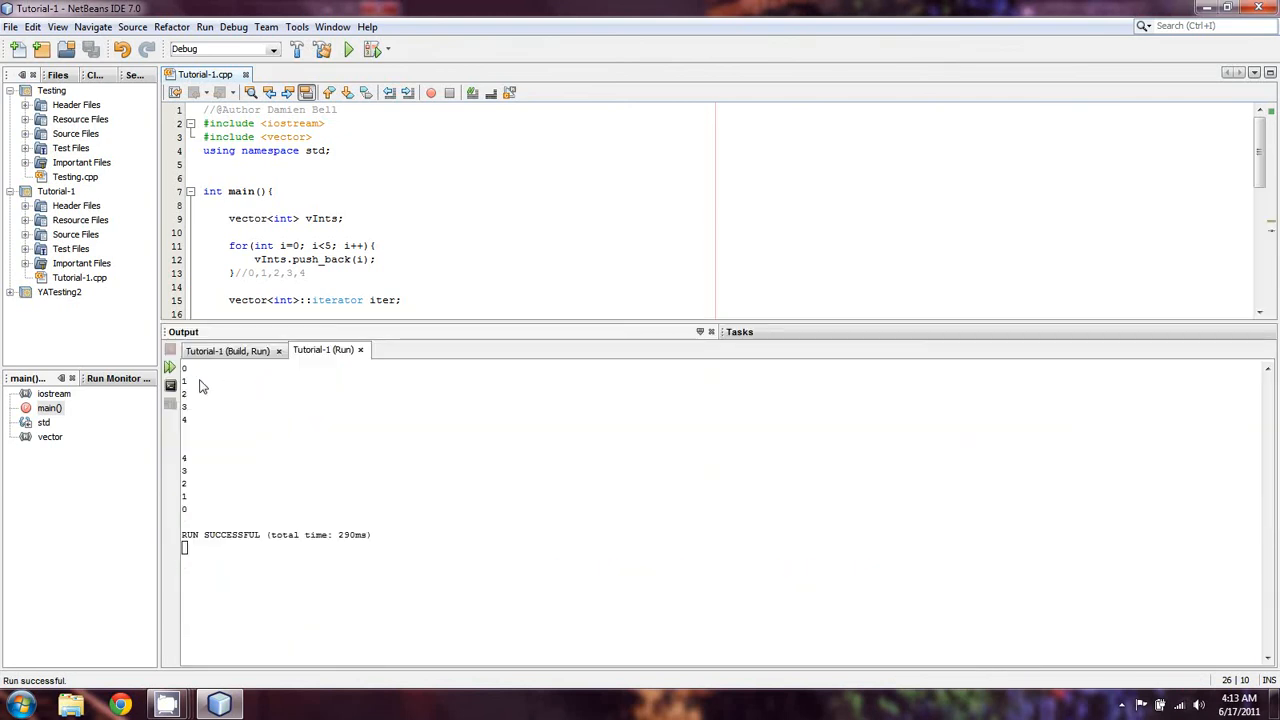
mouse_move(183, 368)
left_mouse_down()
mouse_move(222, 442)
mouse_move(229, 516)
left_mouse_up()
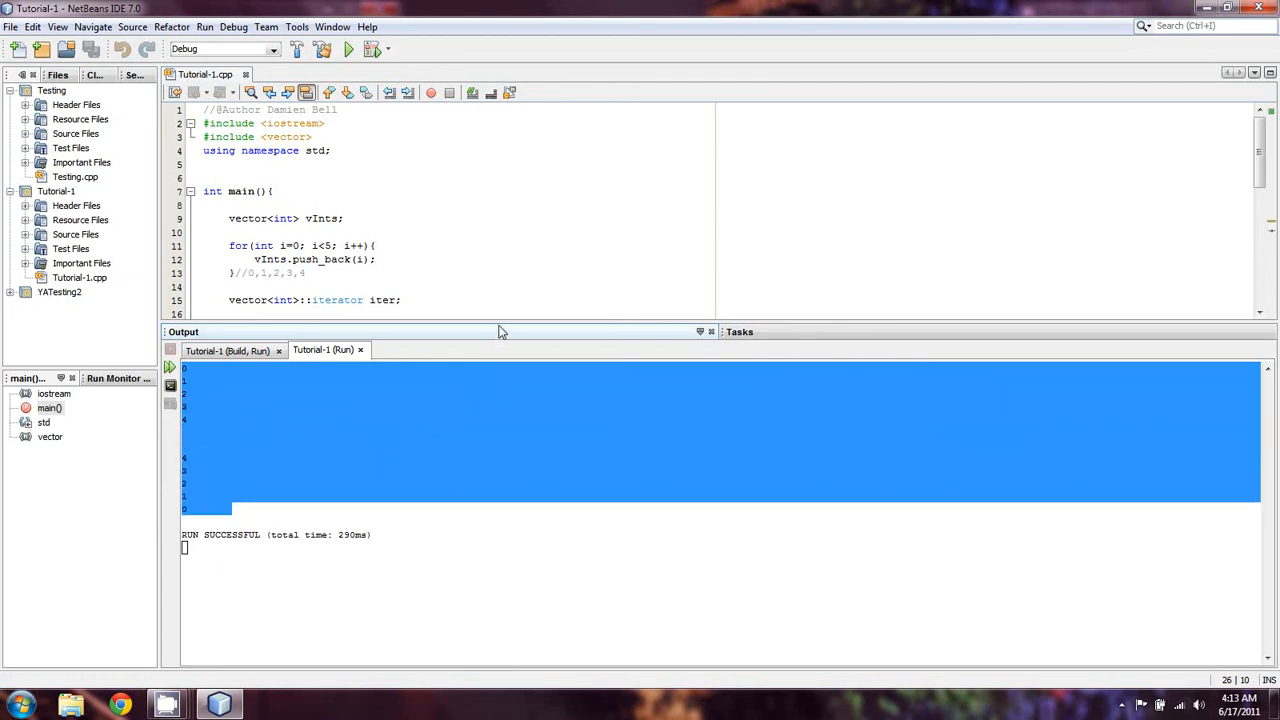
left_click_drag(500, 330, 506, 600)
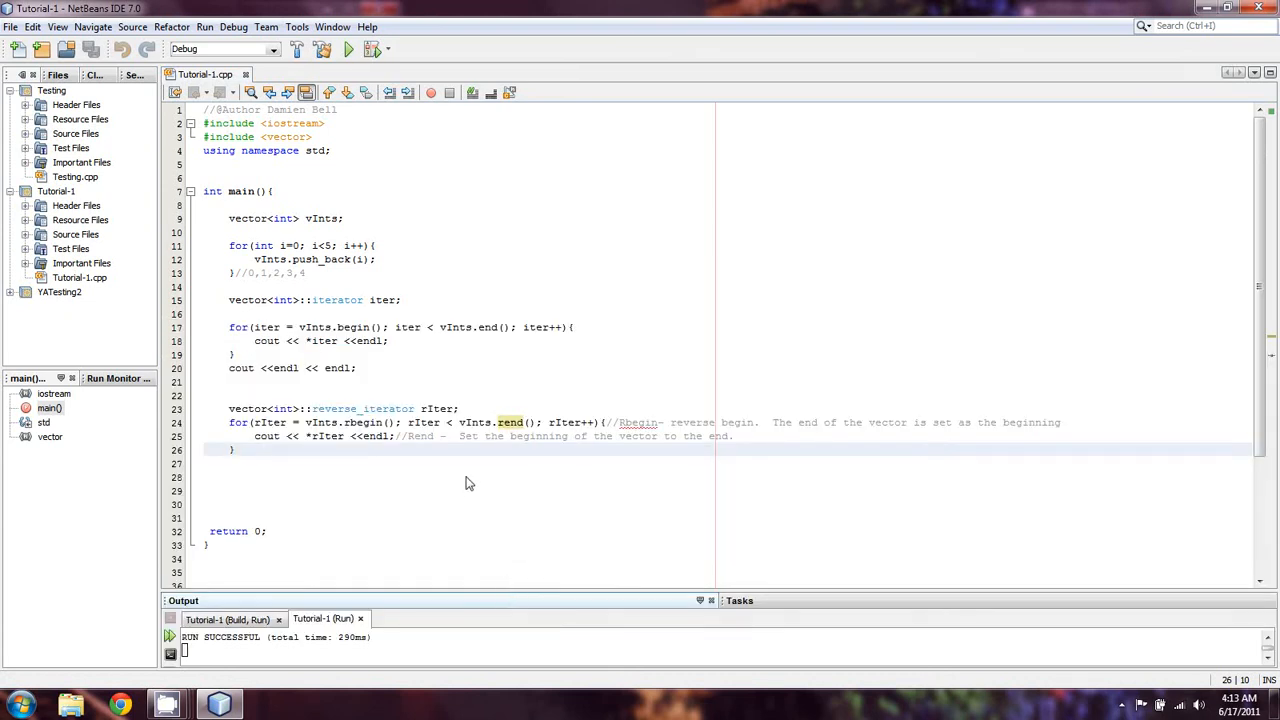
Add a blank line below the reverse loop, above return 0
key("Return")
key("Return")
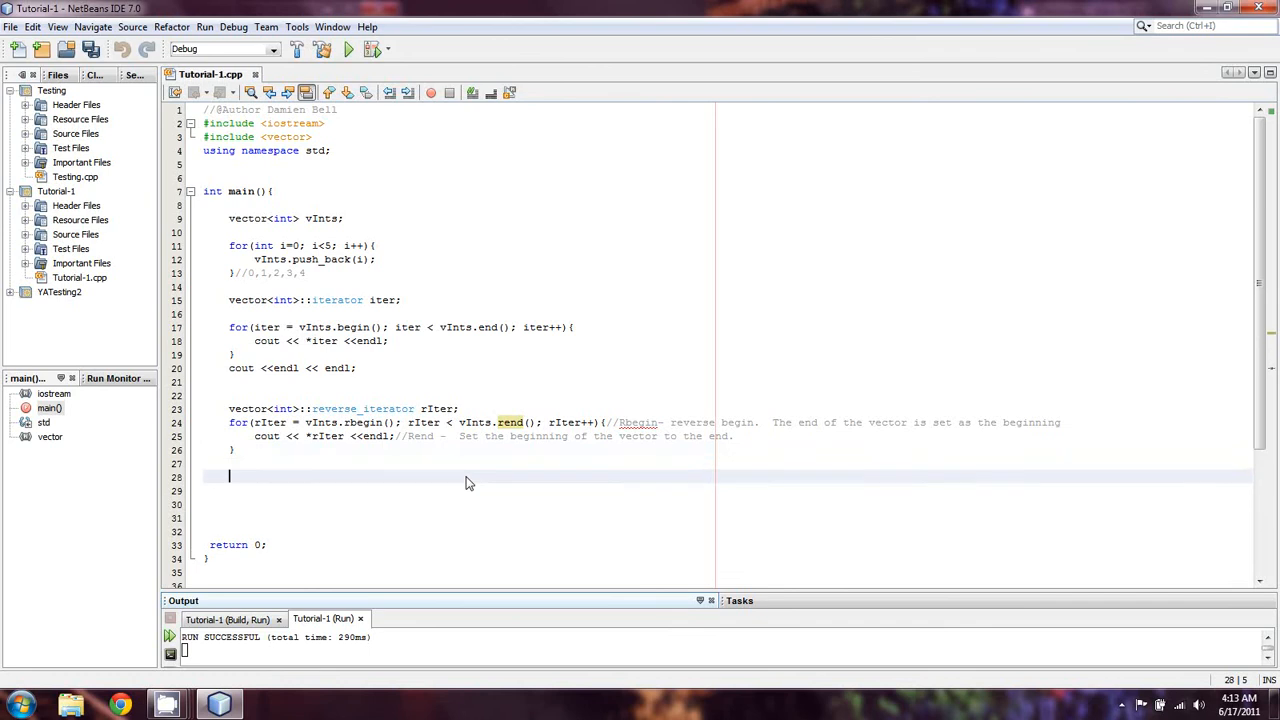
left_click(166, 706)
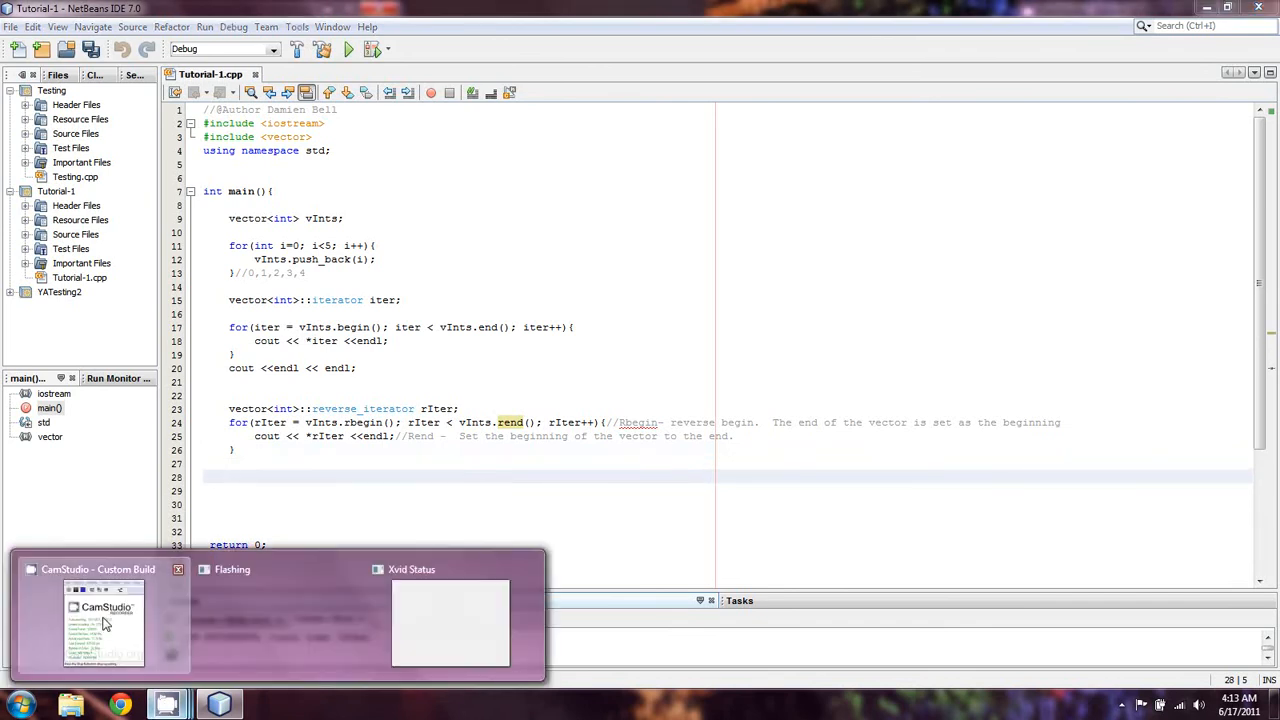
left_click(180, 620)
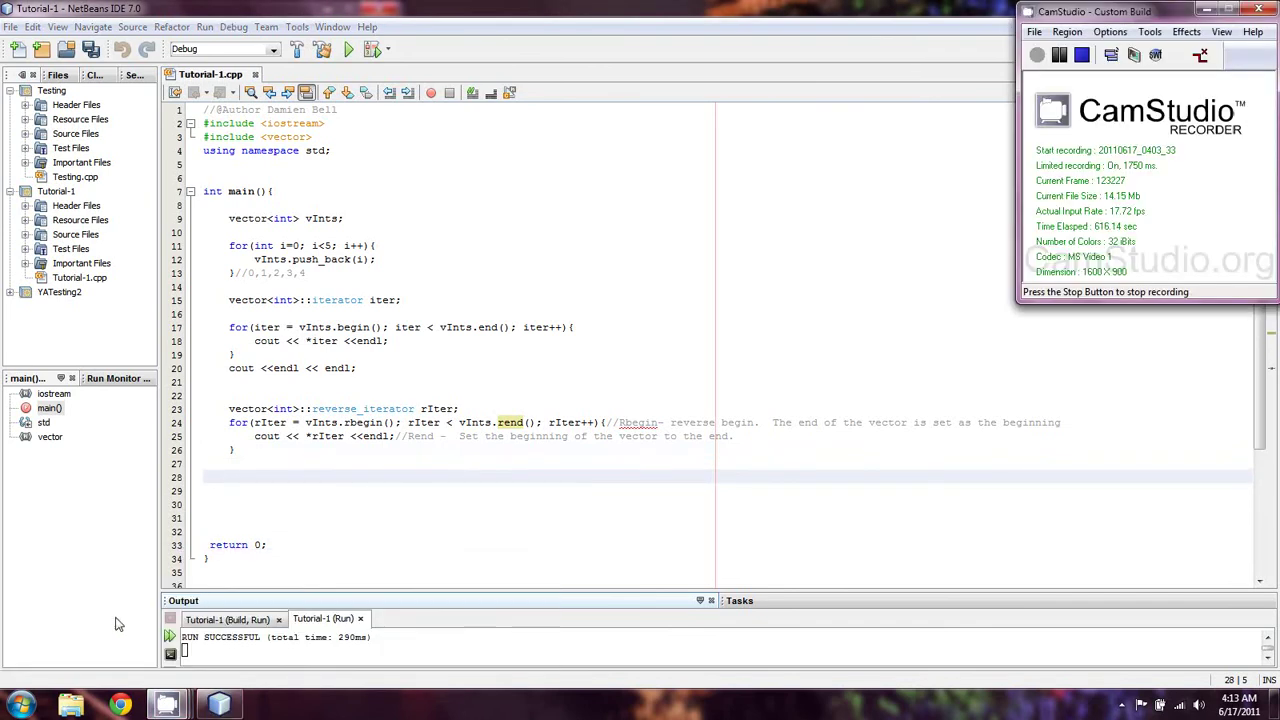
left_click(249, 476)
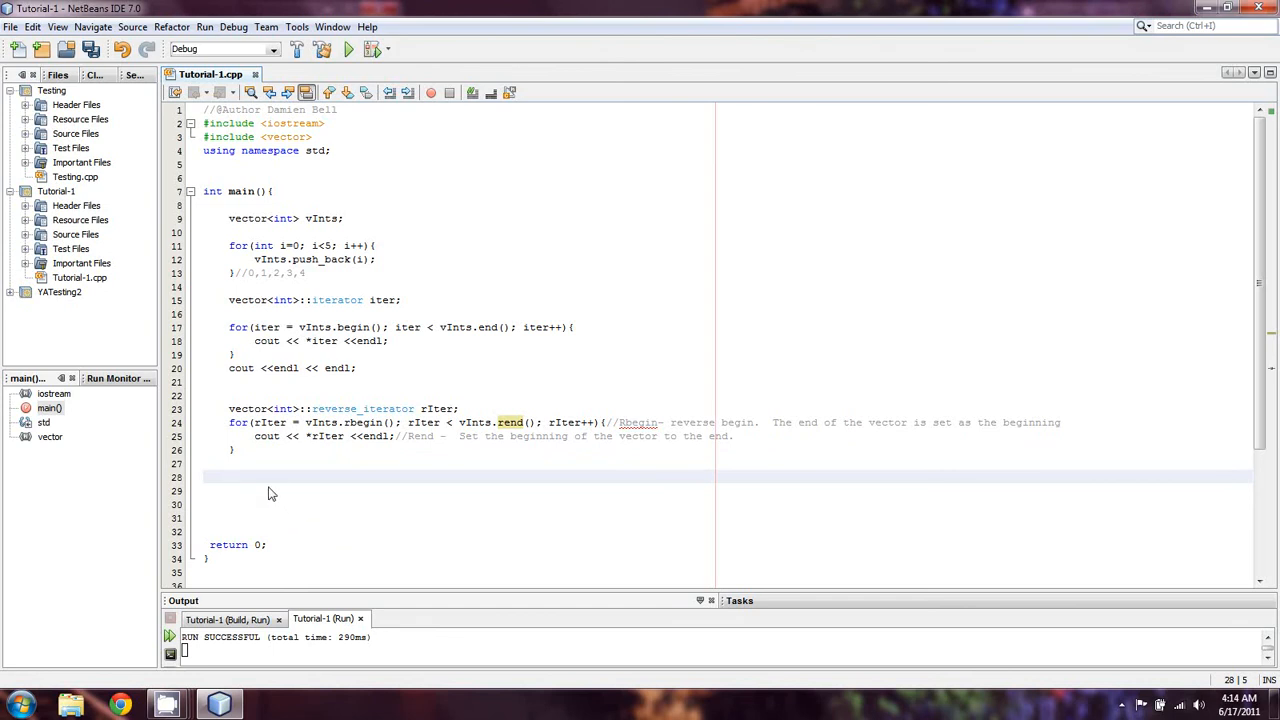
left_click(243, 452)
Add vInts.pop_back() inside the reverse loop with the comment 'Removing the last element from the vector'
left_click_drag(243, 452, 190, 427)
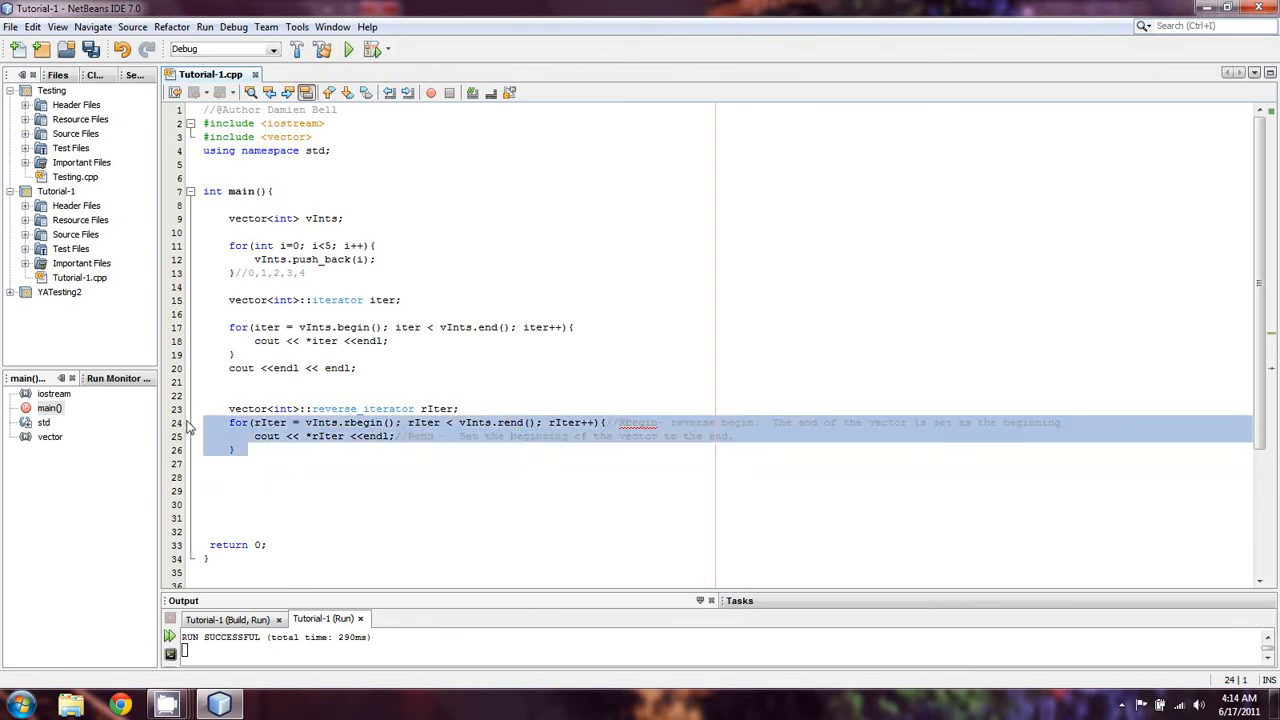
left_click(783, 437)
key("Return")
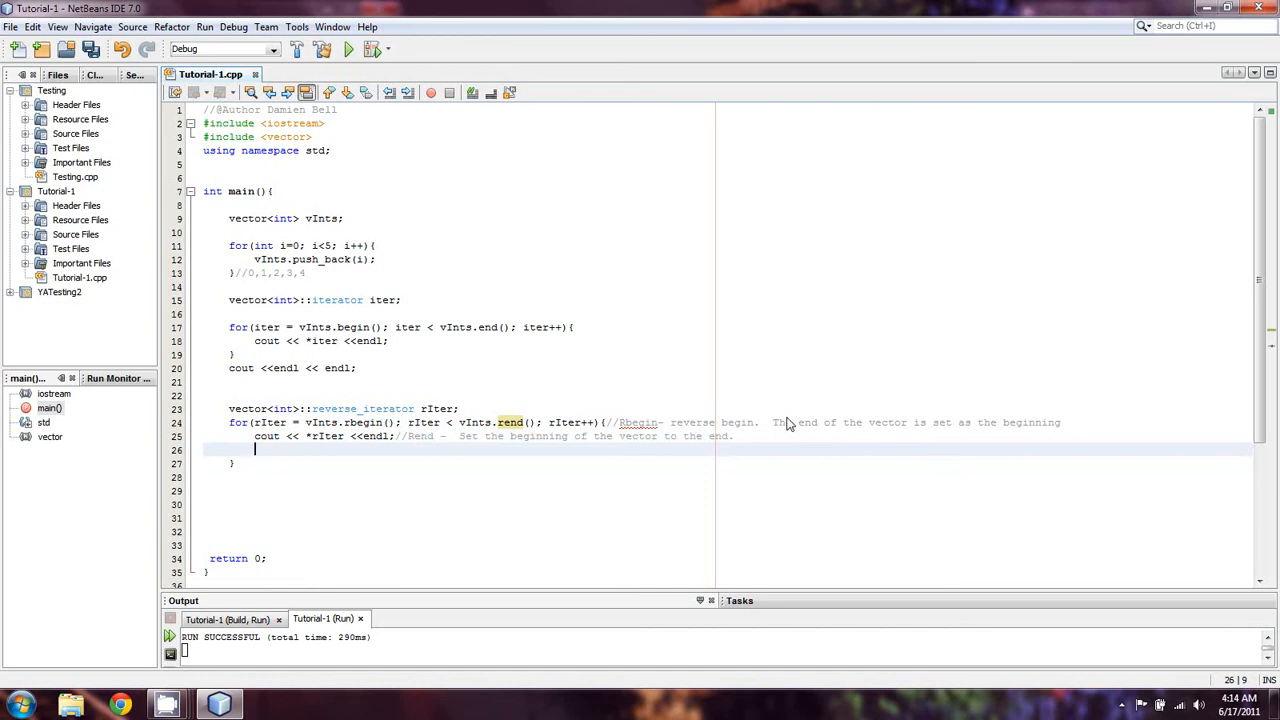
type("co")
type("po")
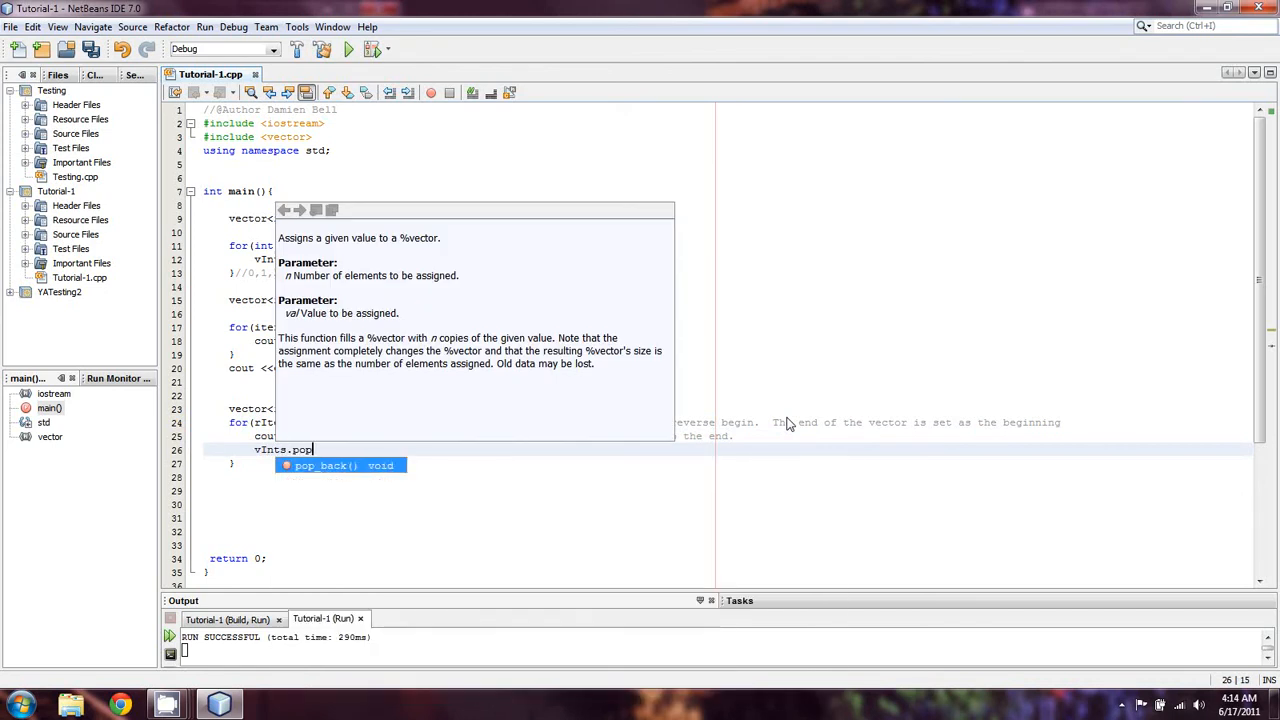
key("Return")
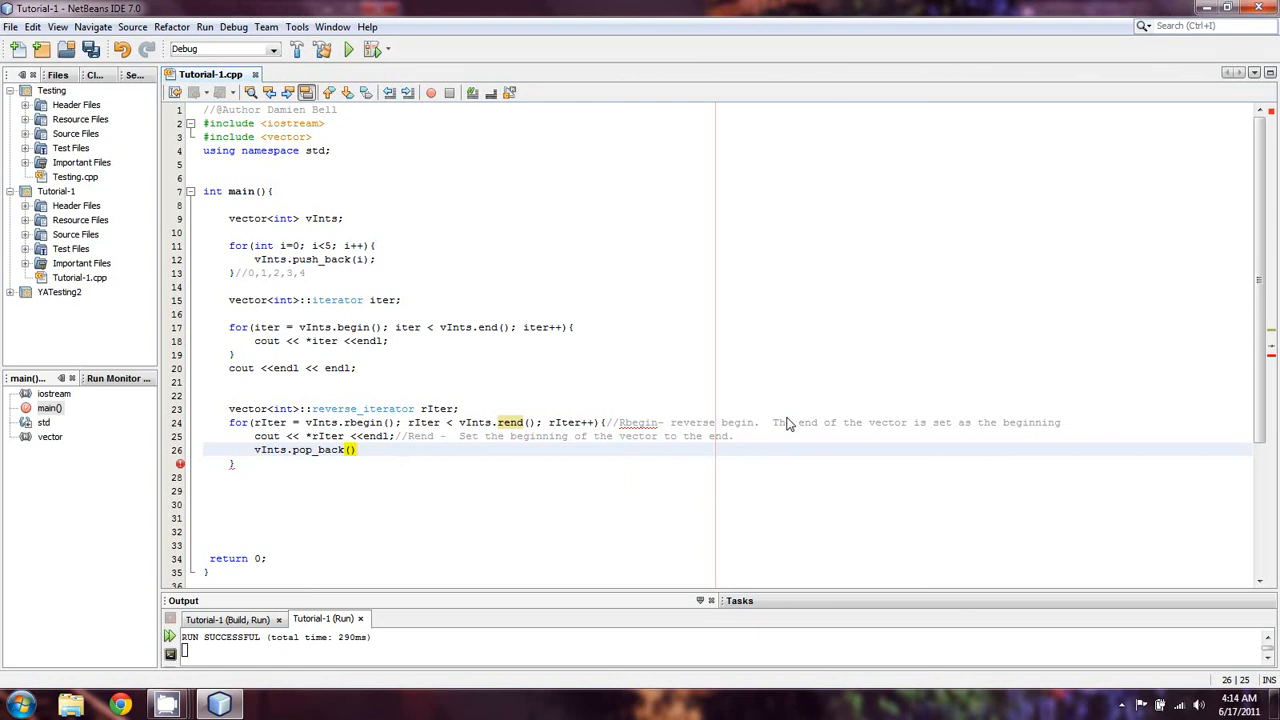
type(";//")
type("Removes")
key("BackSpace")
key("BackSpace")
type("the last elem")
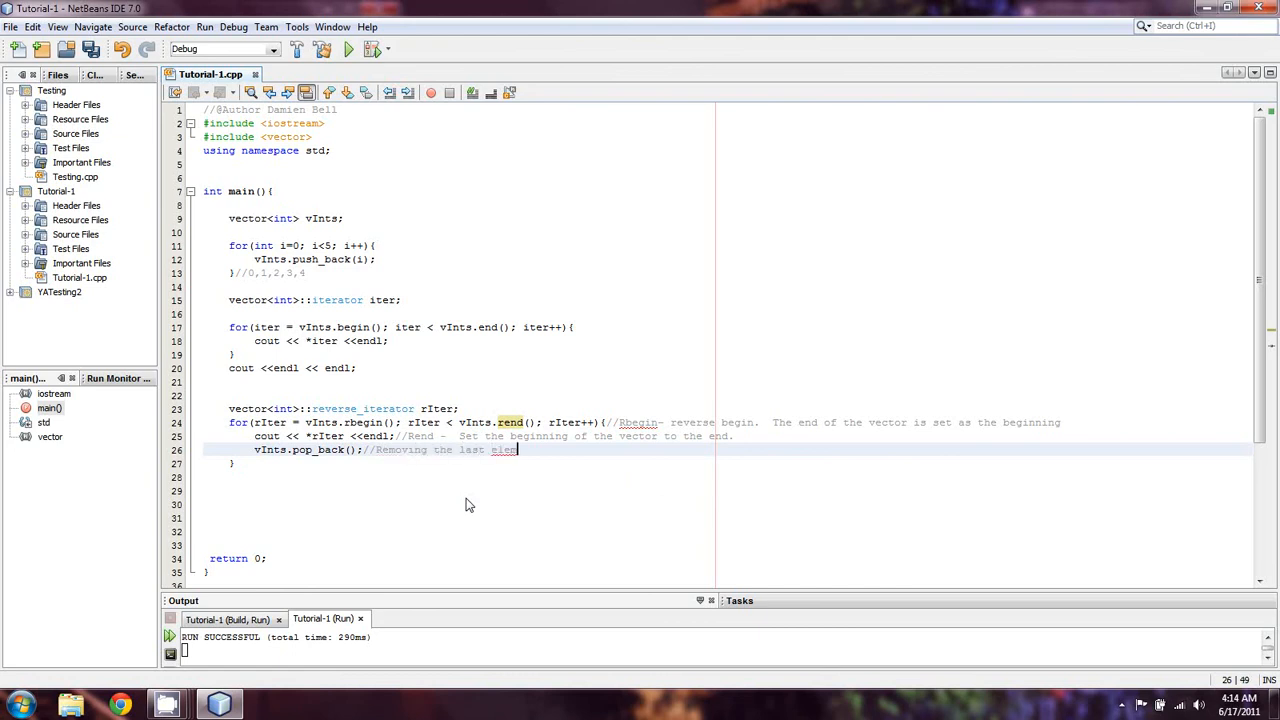
type("ent from the ve")
type("cto")
type(";")
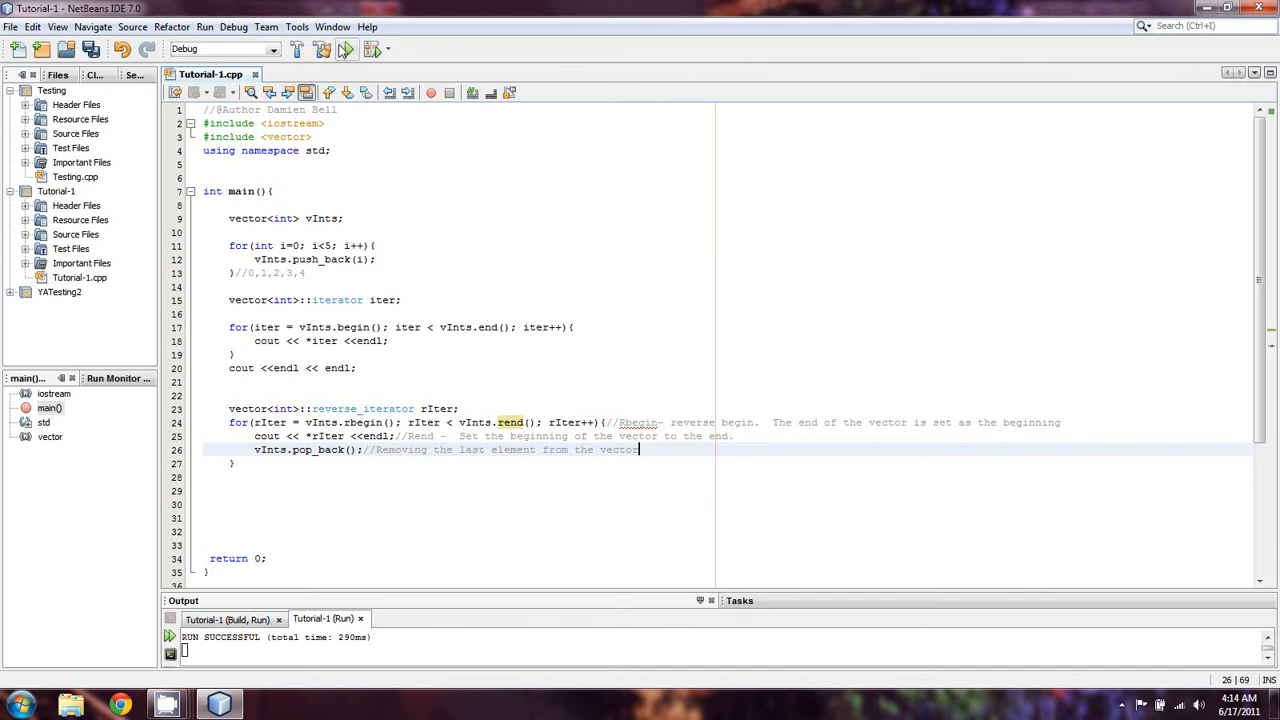
Run the project to see the forward and reversed numbers, then open a line below the loop
left_click(347, 50)
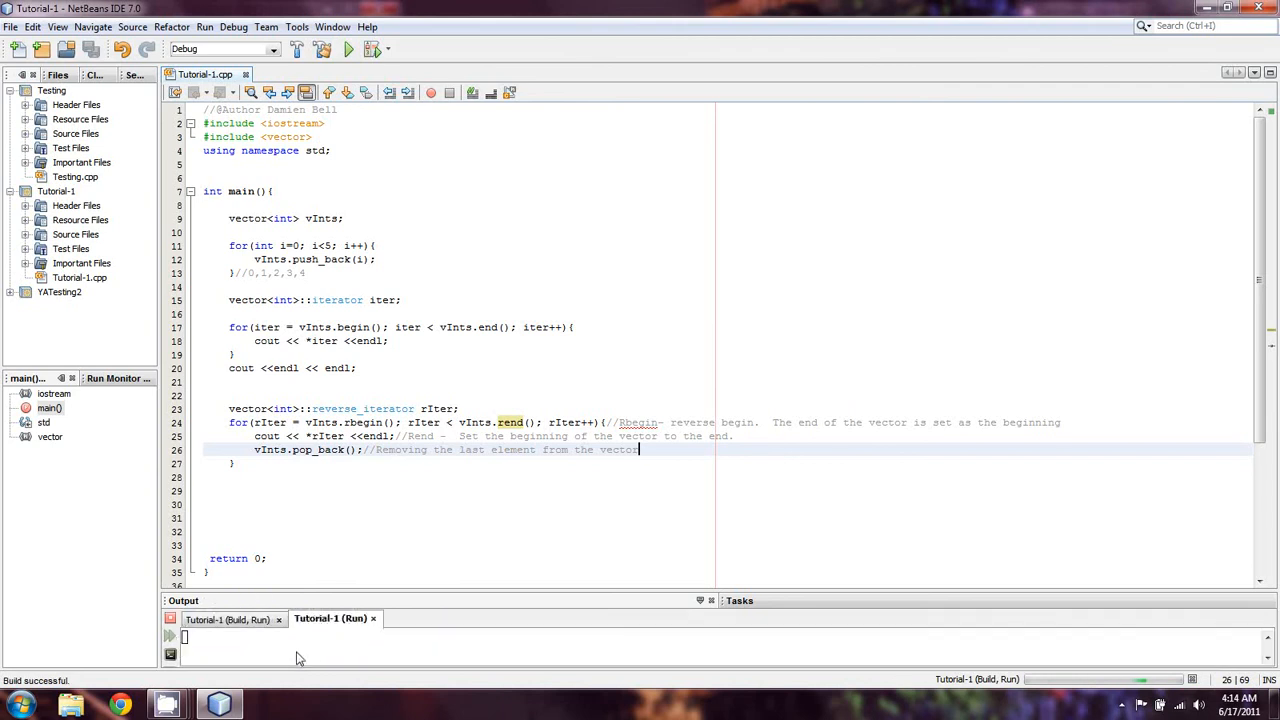
left_click_drag(325, 596, 311, 456)
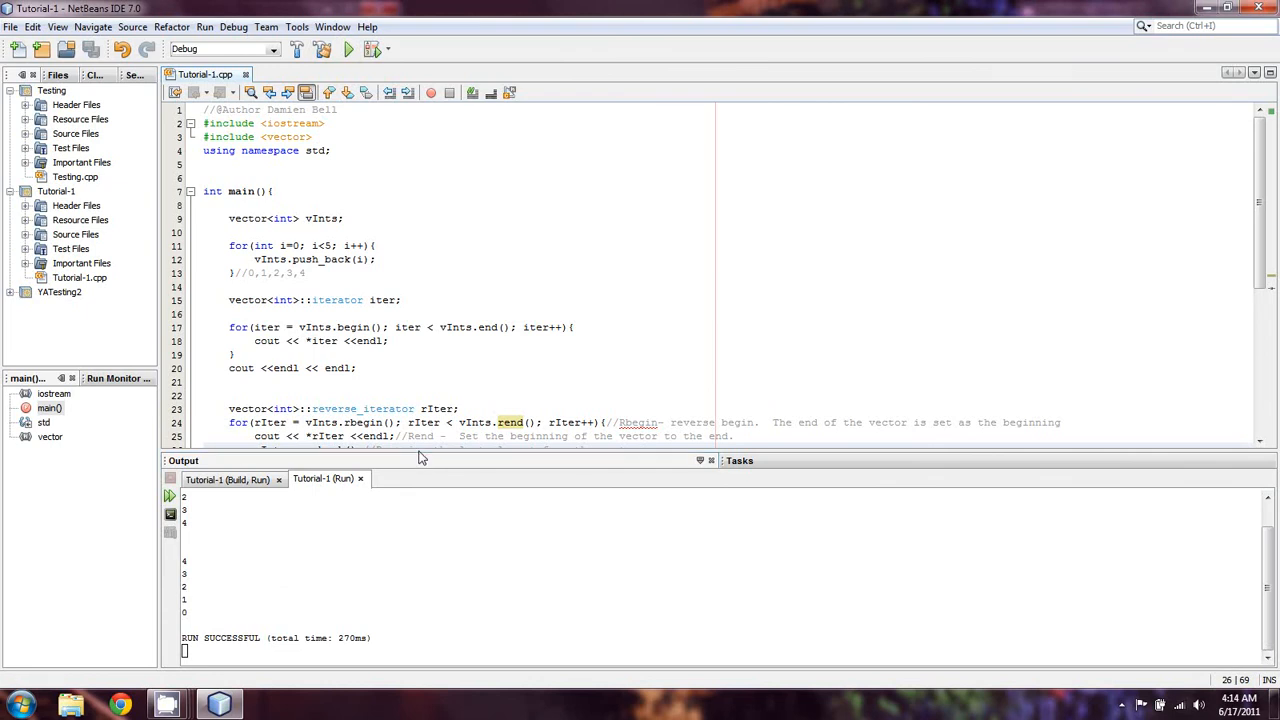
left_click_drag(420, 457, 430, 580)
left_click(436, 480)
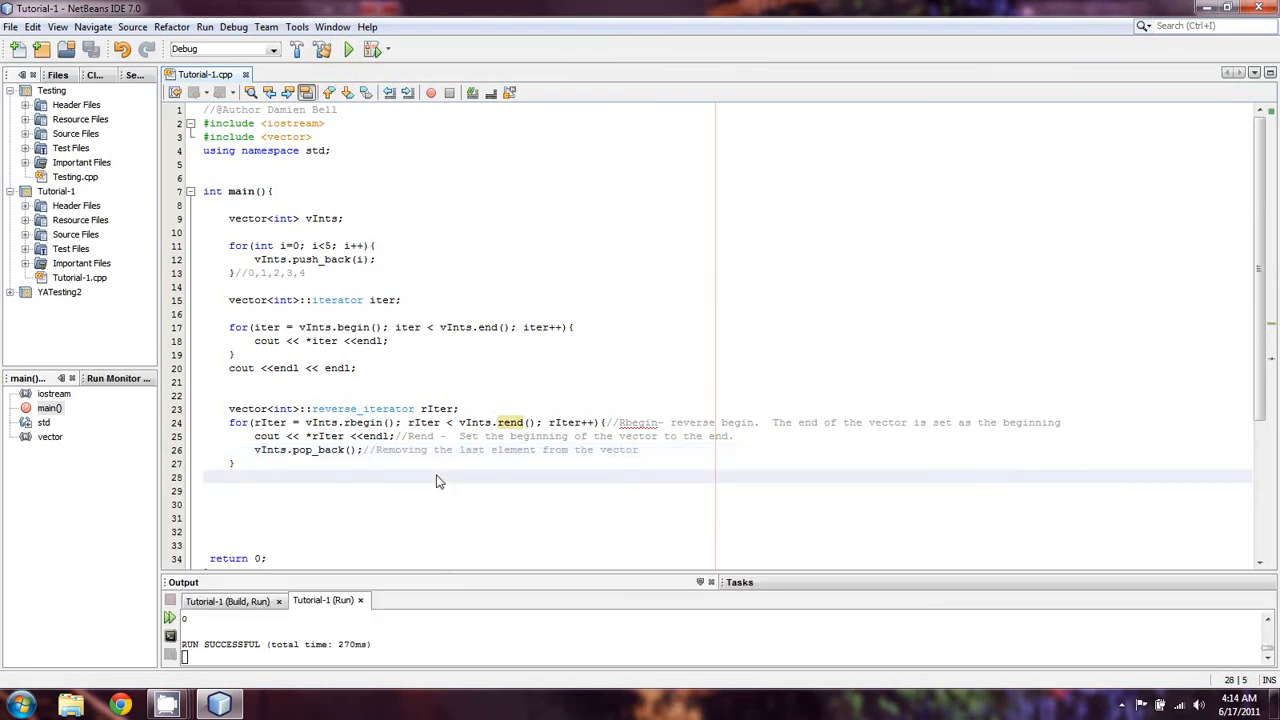
key("Return")
type("cout")
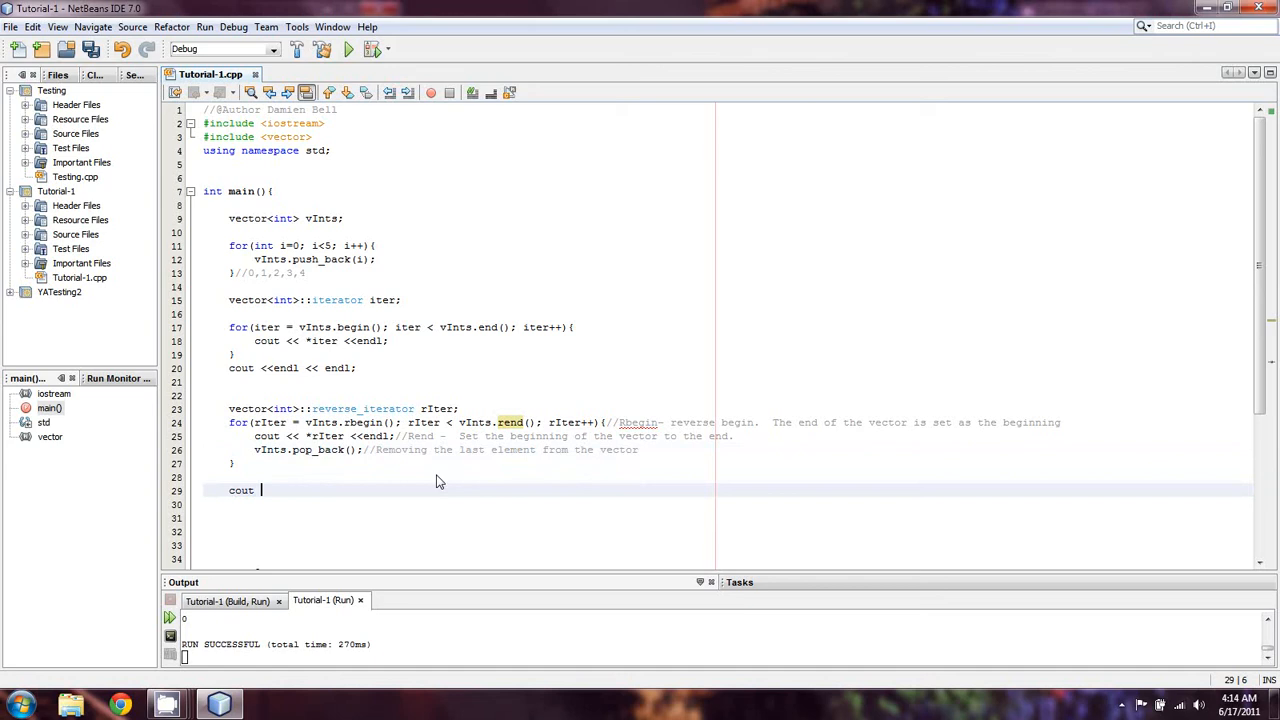
Write cout << endl << endl; and a size-based for loop printing vInts[i] with endl
key("BackSpace")
key("BackSpace")
type("for")
type("(")
type("int i=0;")
type(" i < ")
type("< i")
type("n")
key("BackSpace")
key("BackSpace")
type("vInts")
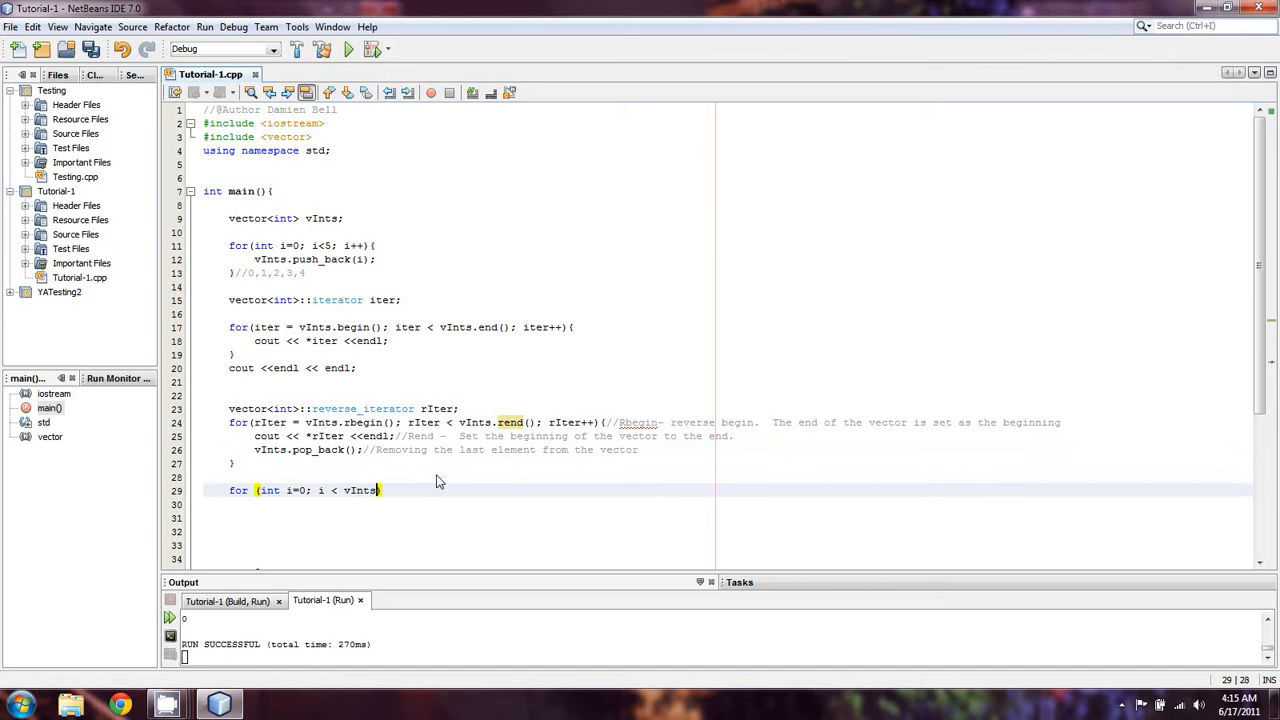
type(".size()")
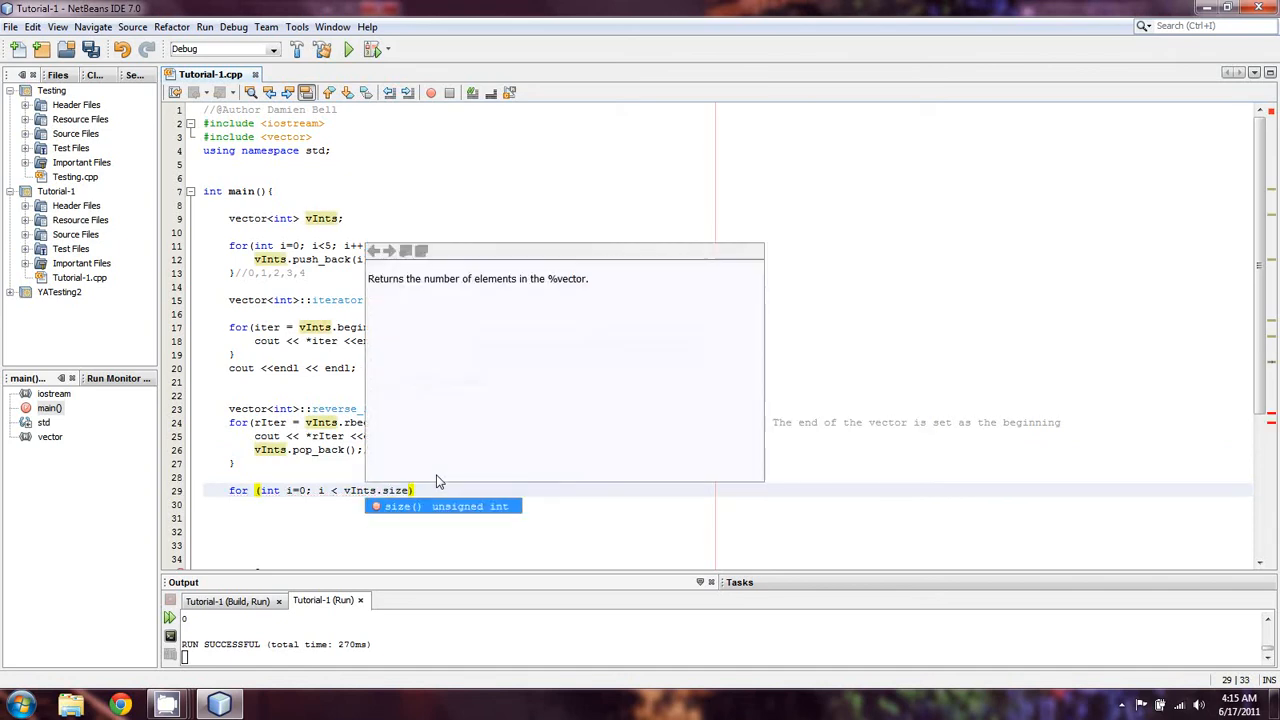
type("; i")
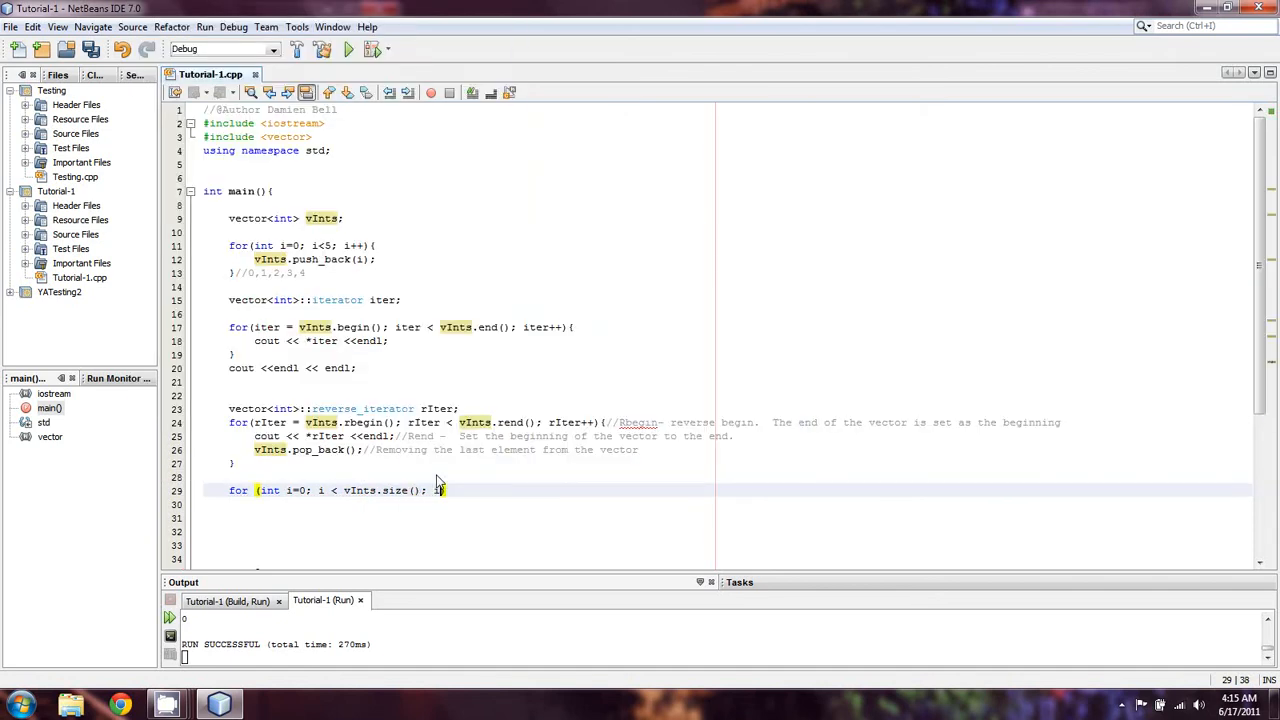
type("++){")
key("Return")
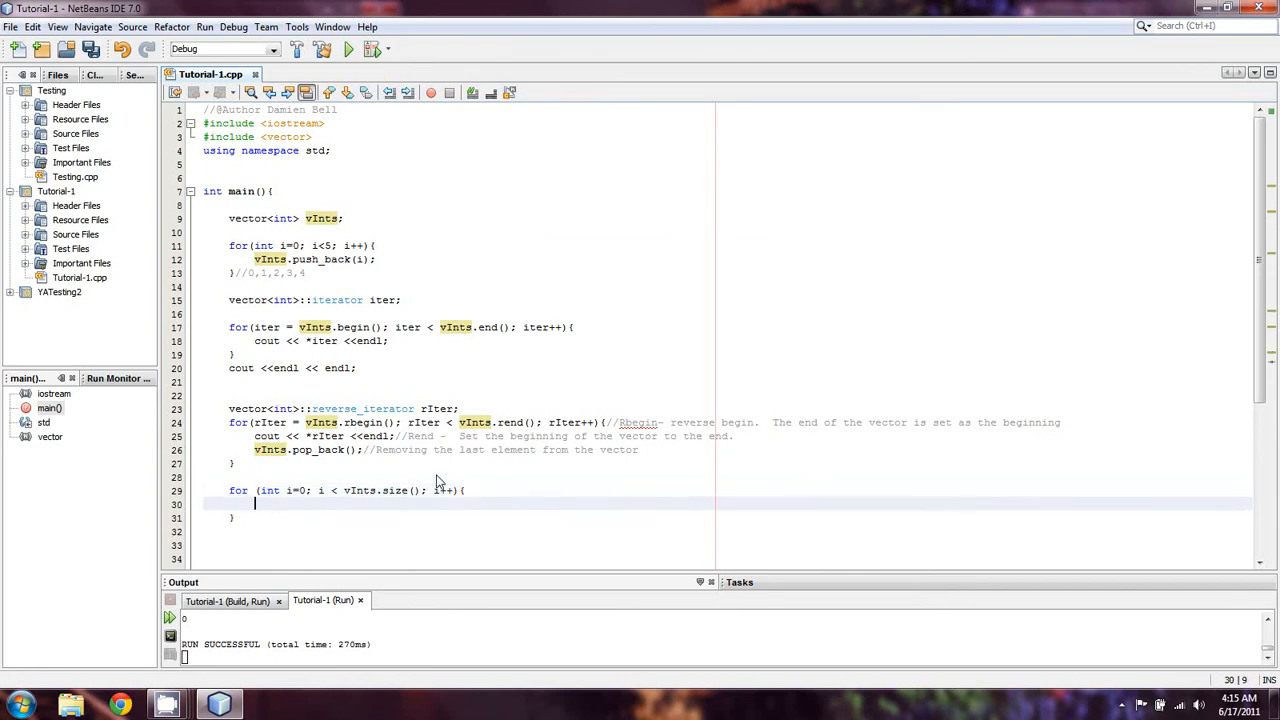
type("cout << ")
type("vInts")
type("[i];")
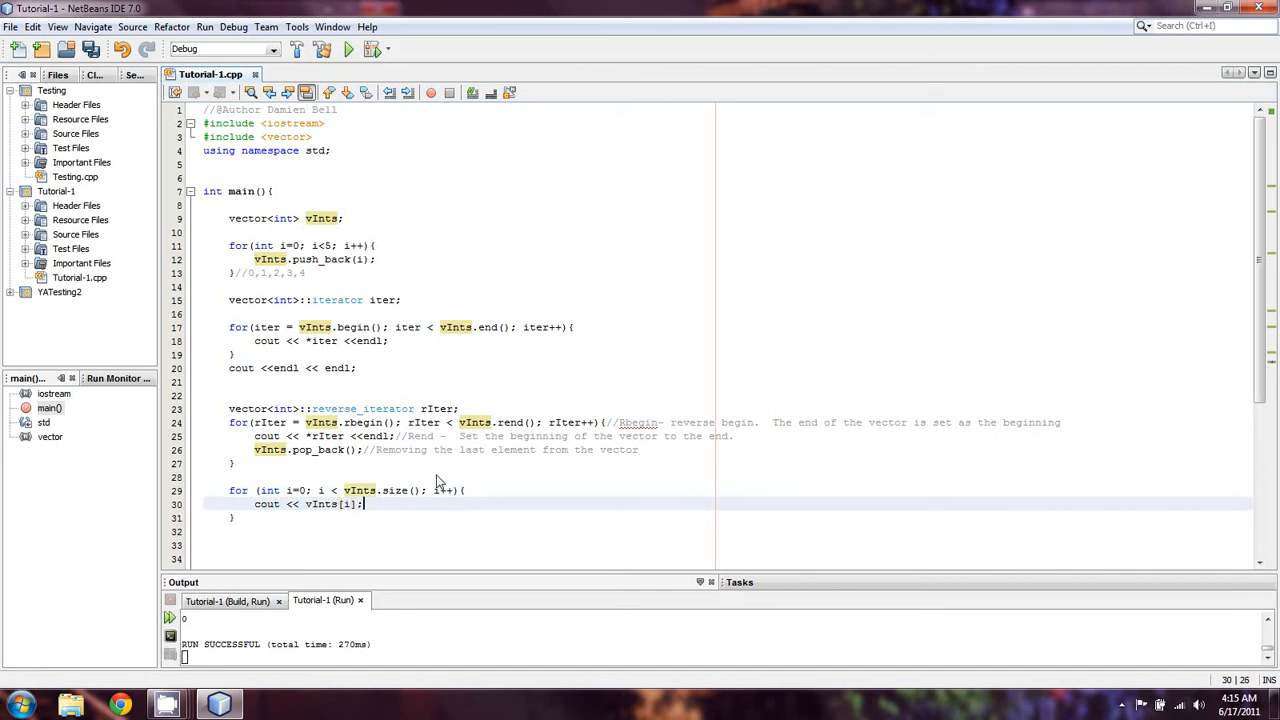
type("<<endl")
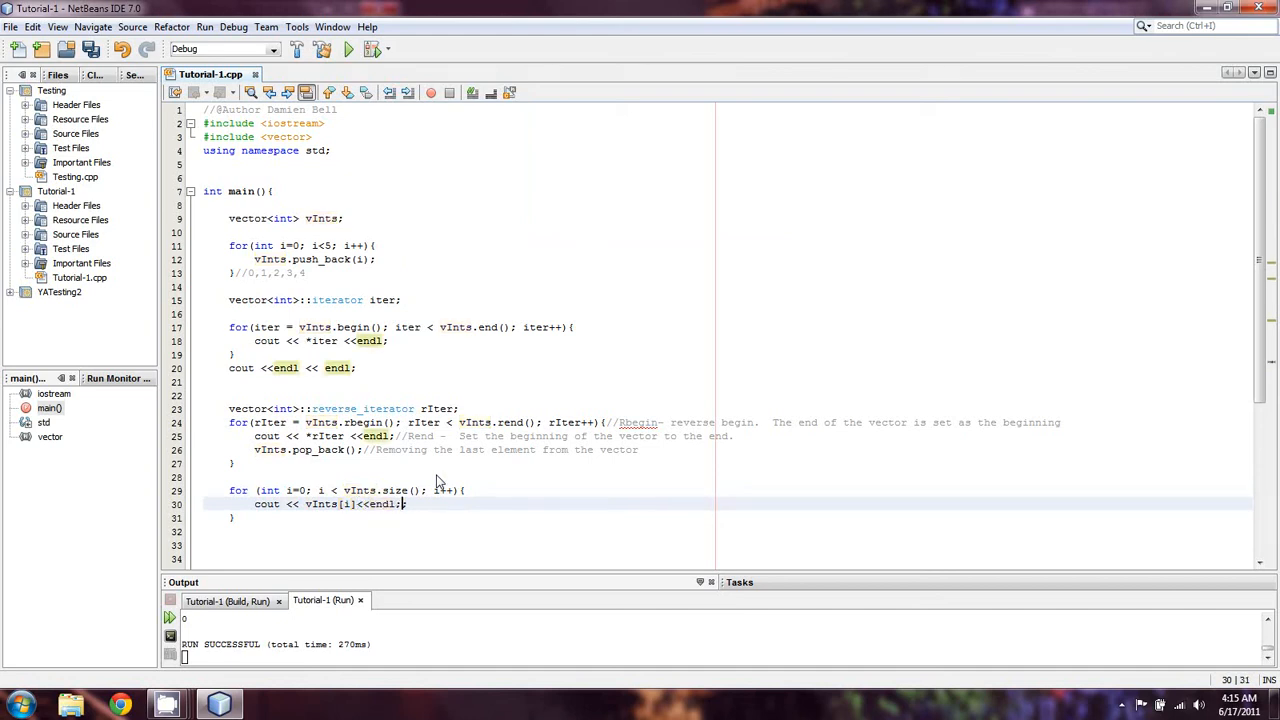
key("Up")
key("Up")
type("co")
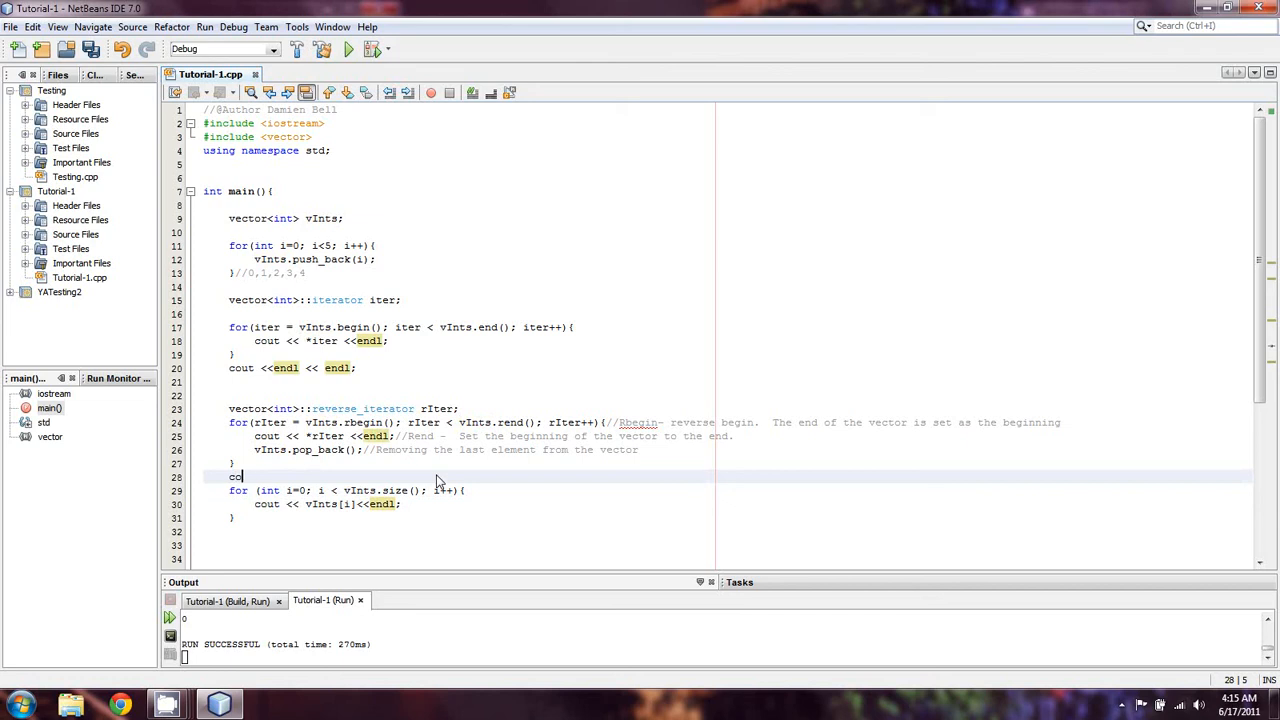
type("ut <<endl ")
type("<< endl;")
left_click(390, 518)
Add cout printing "\n\nHuh, that's odd" after the index loop, drop the extra cout << endl, and run
key("Return")
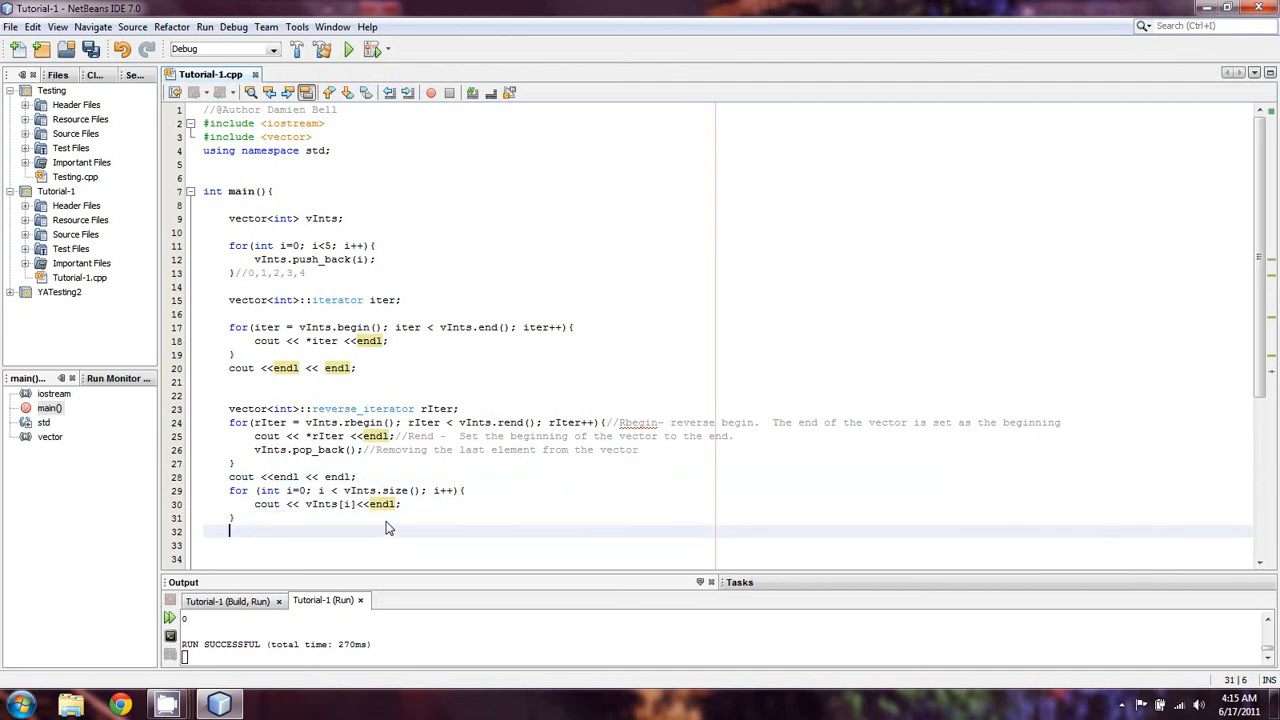
key("Return")
type("cout << \"")
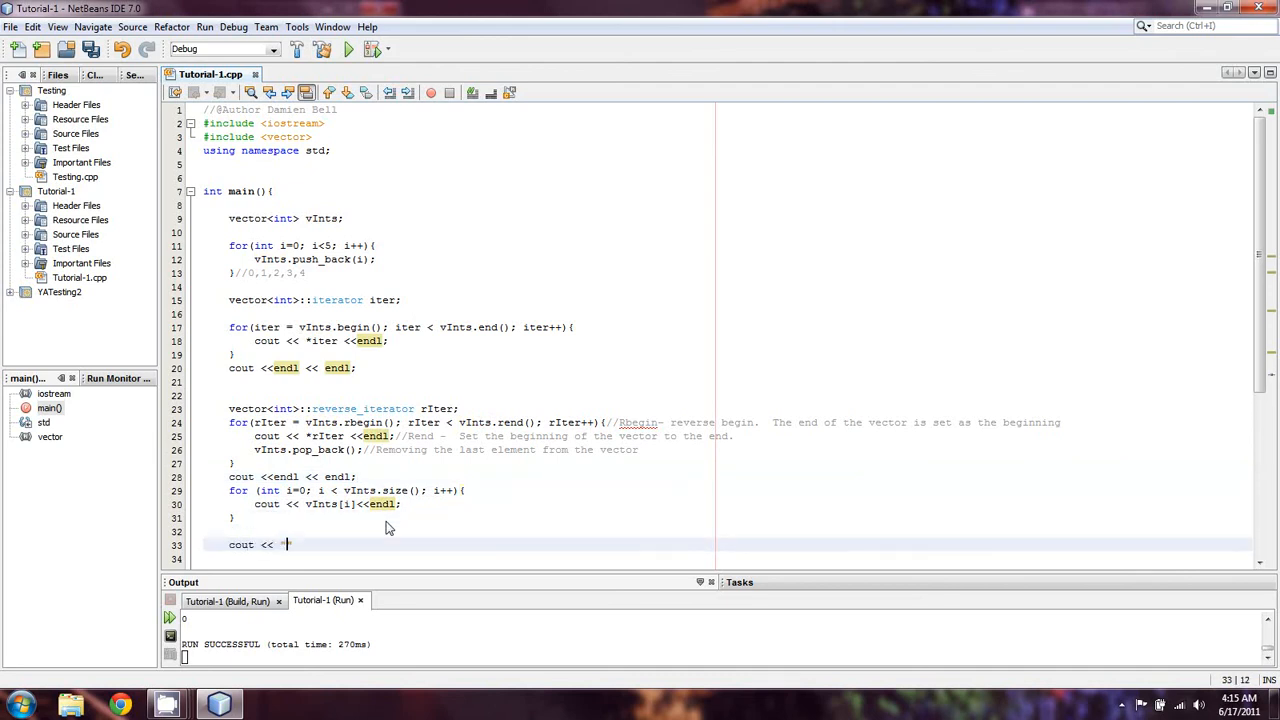
type("Huh, ")
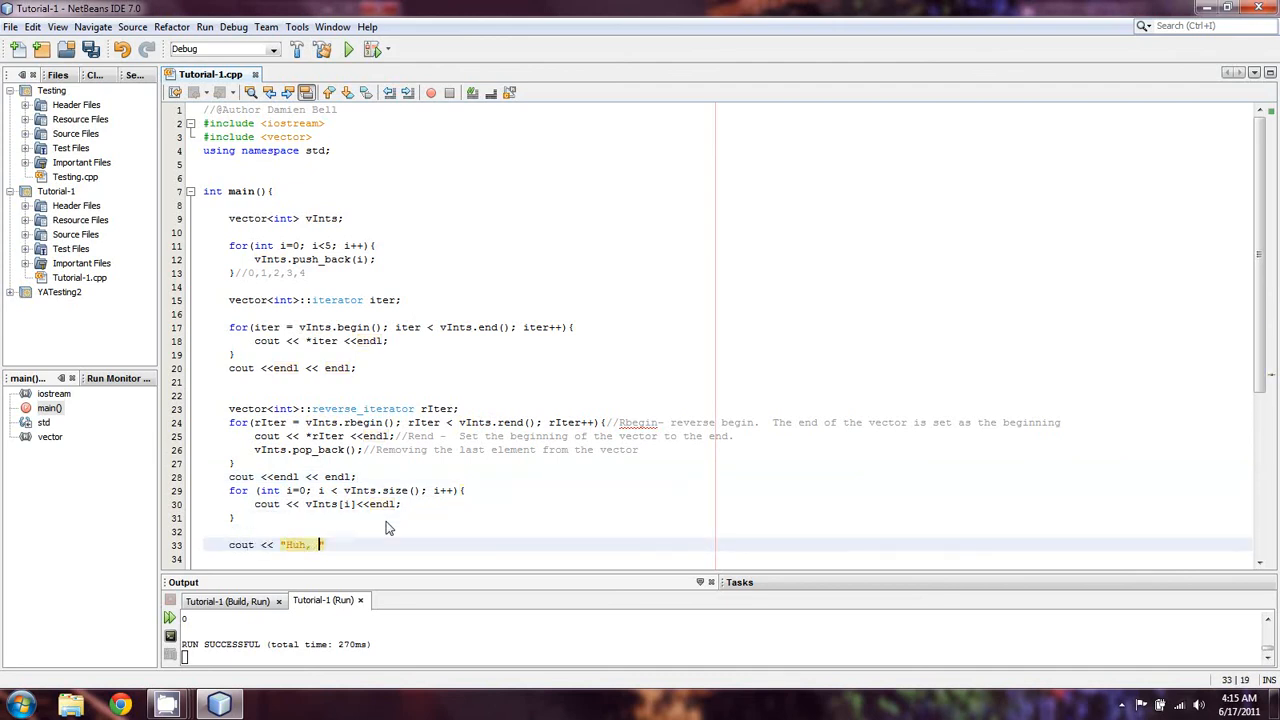
type("that's odd")
type("\";")
left_click(389, 528)
type("cout << ")
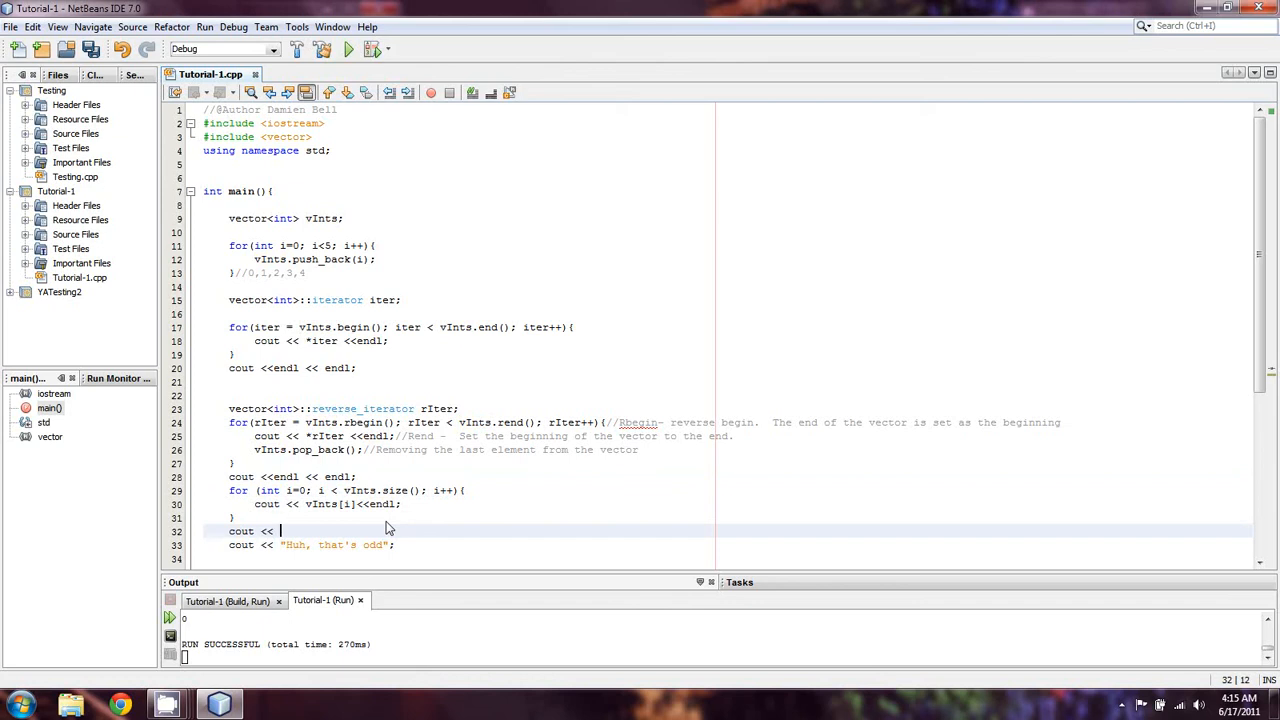
type("endl")
key("shift+Home")
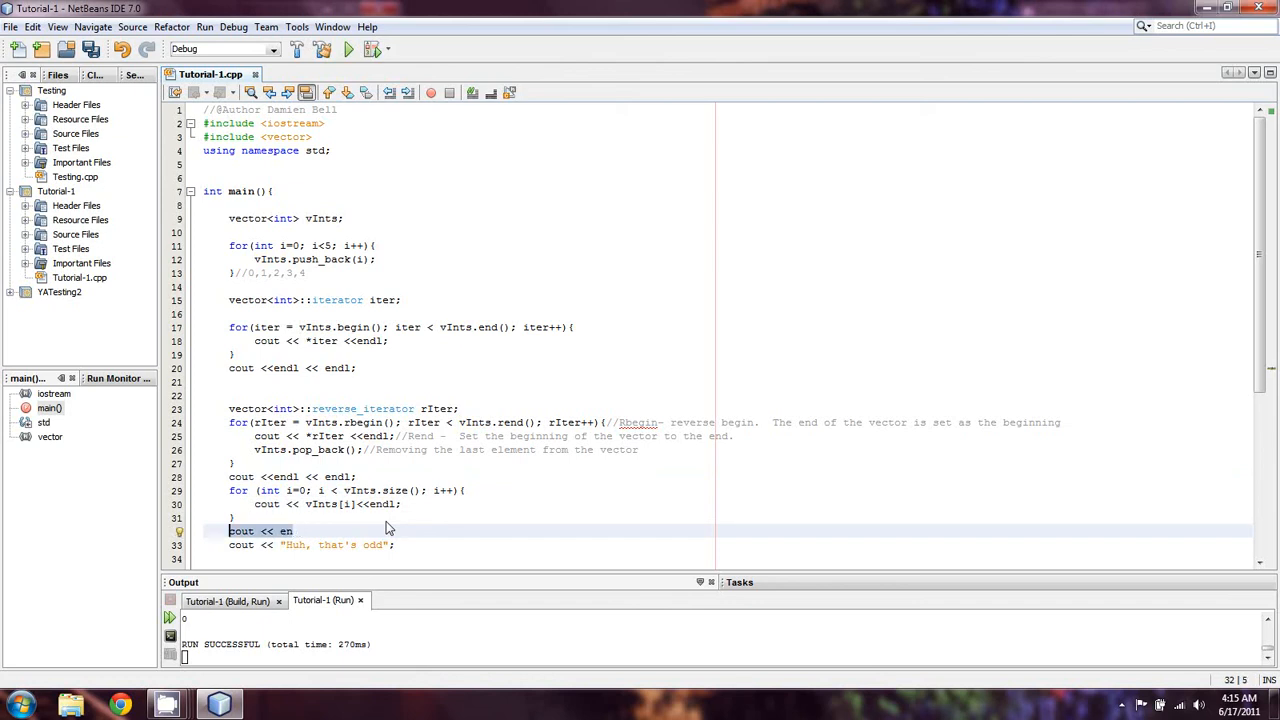
key("BackSpace")
left_click(287, 544)
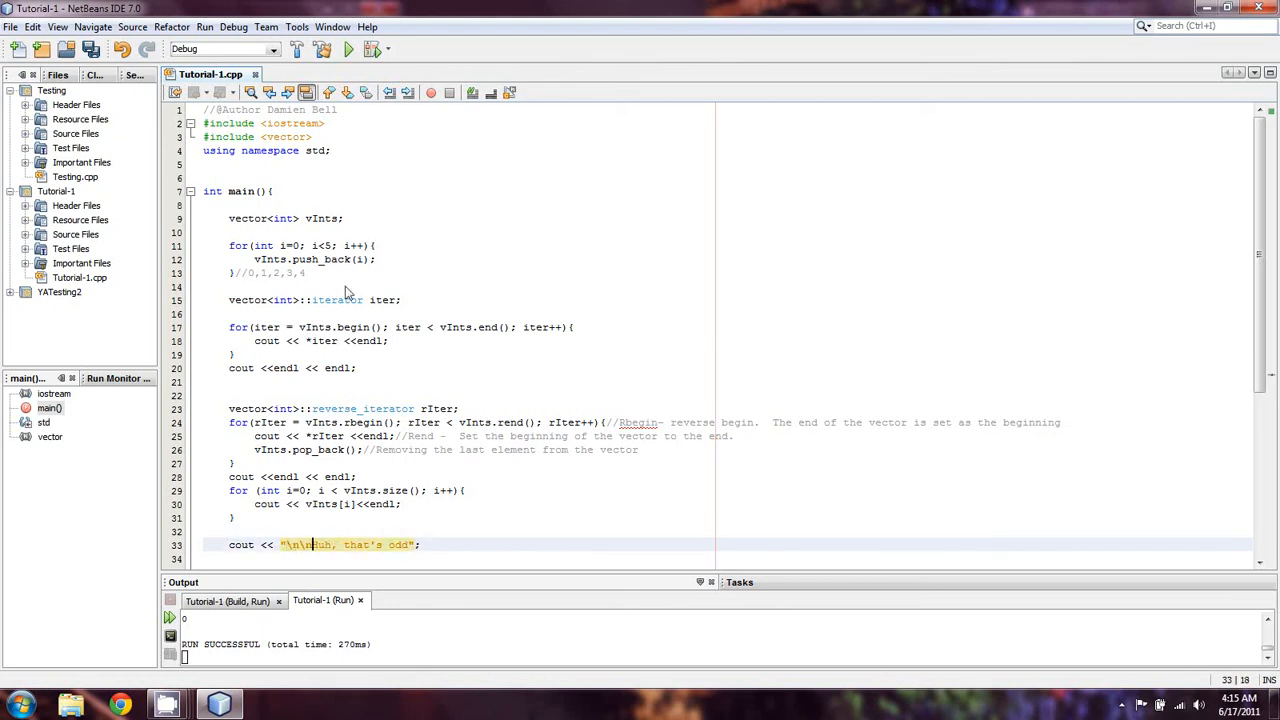
left_click(347, 50)
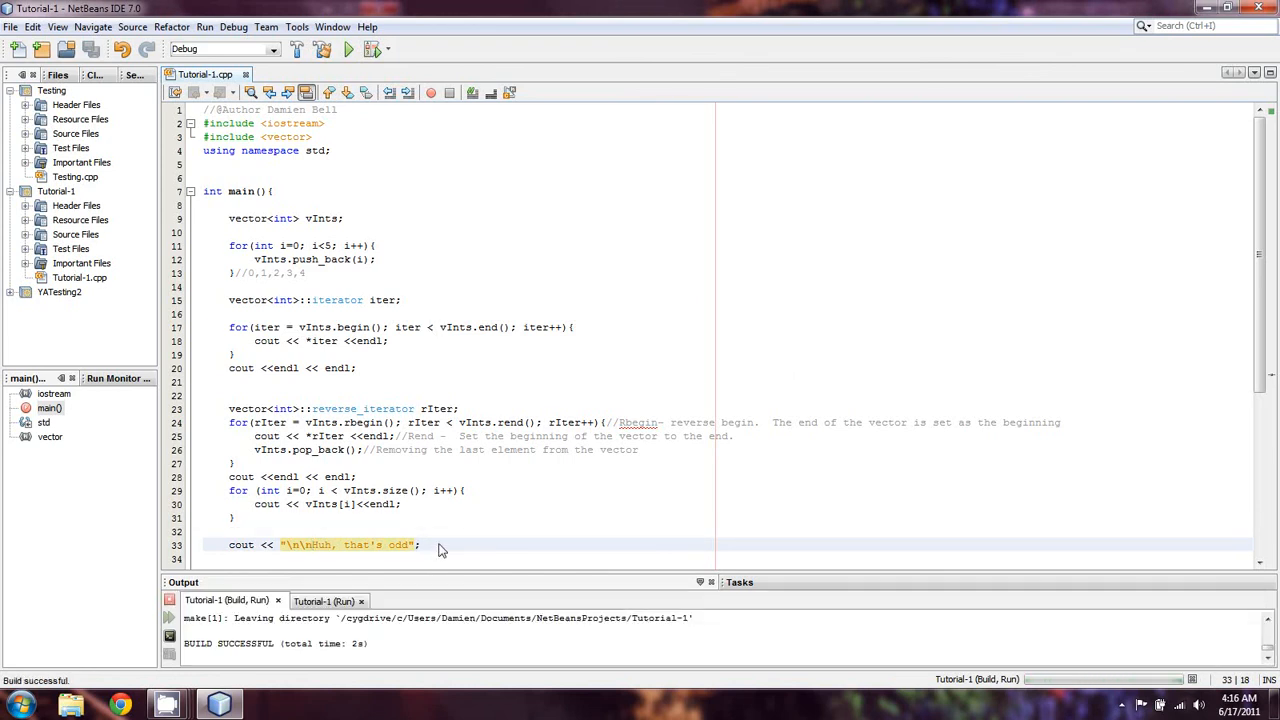
left_click_drag(445, 578, 443, 313)
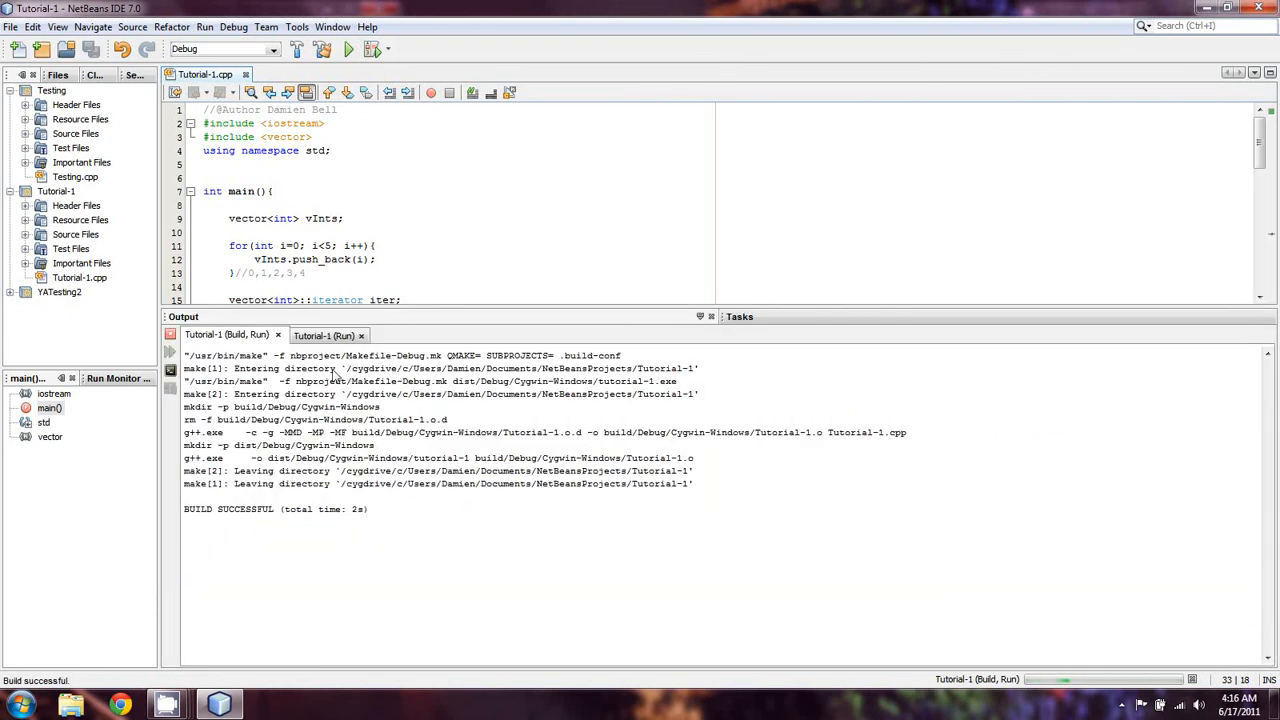
left_click(325, 335)
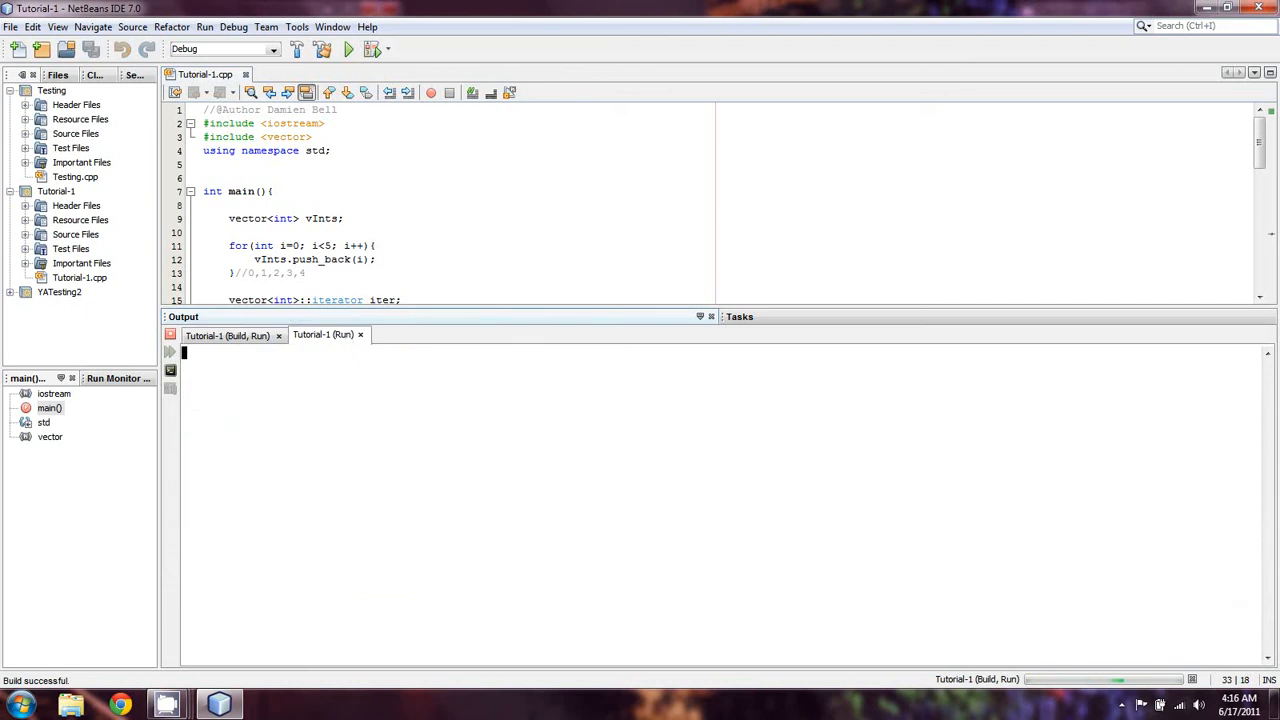
left_click(167, 704)
left_click(105, 615)
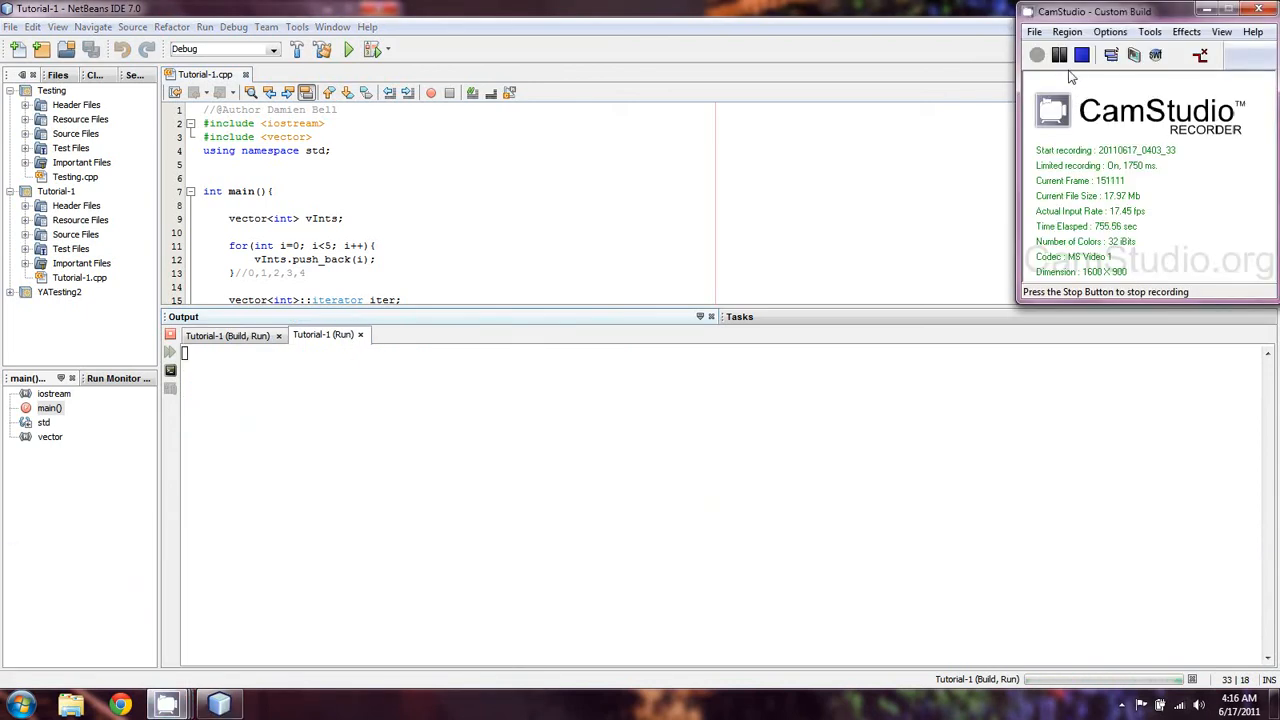
left_click(1059, 55)
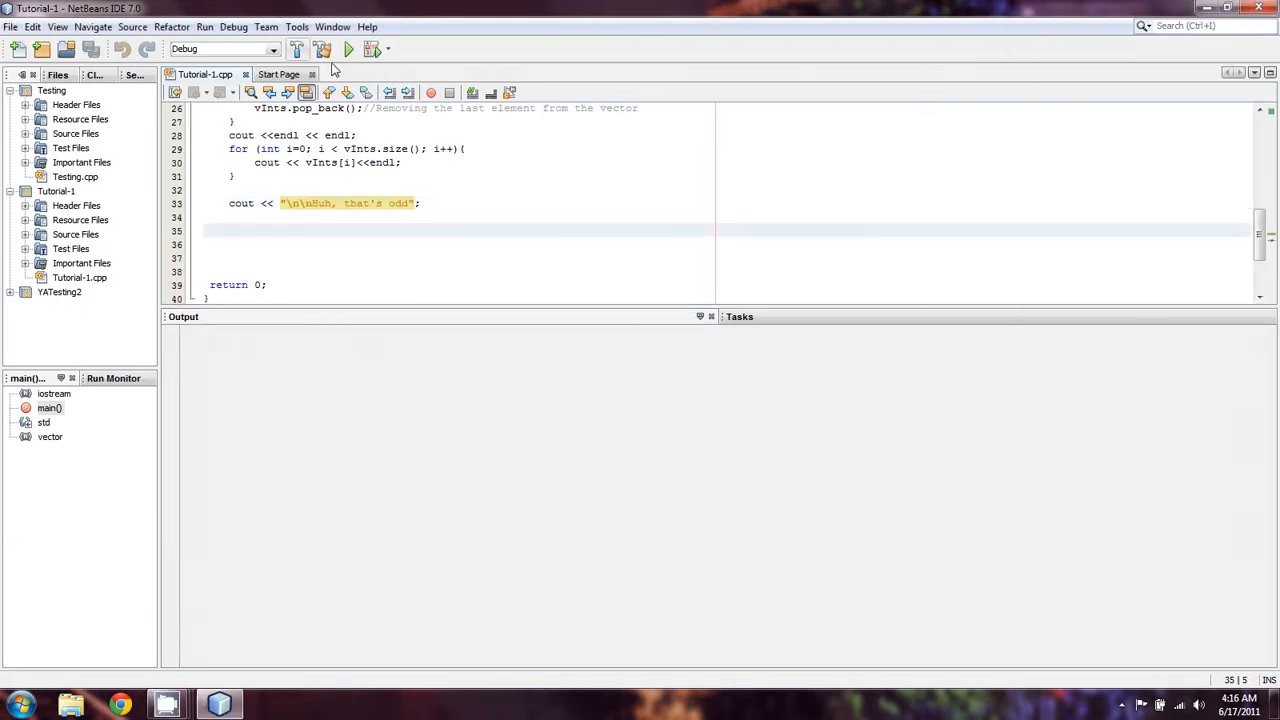
Run again and highlight the pop_back line, the size-based loop and the 4-to-0 output lines
left_click(348, 49)
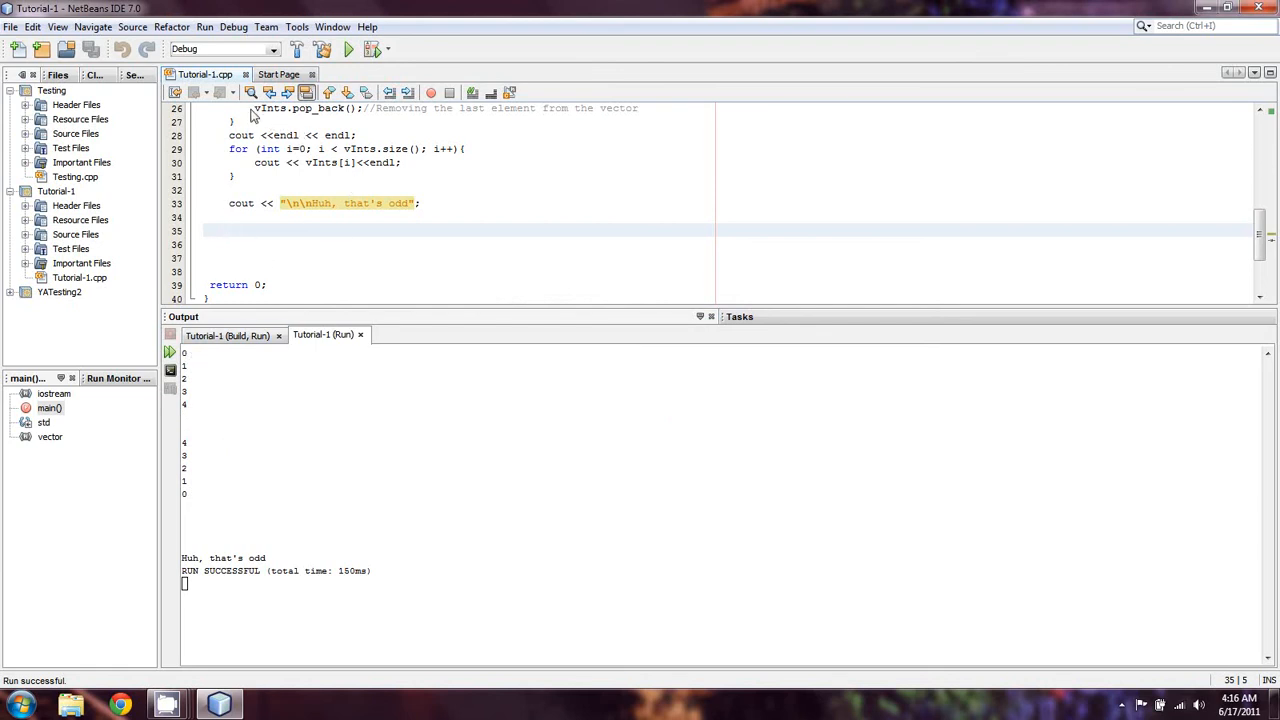
left_click_drag(255, 110, 612, 127)
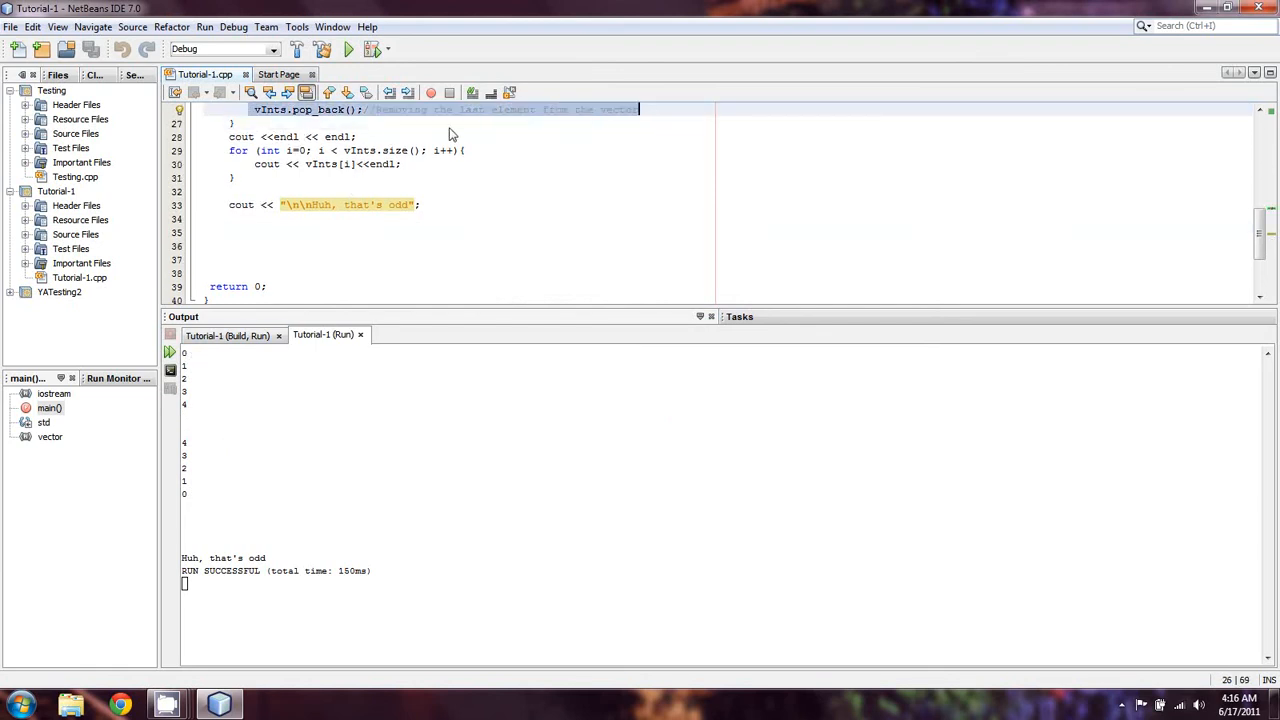
left_click_drag(229, 150, 235, 177)
key("shift+Up")
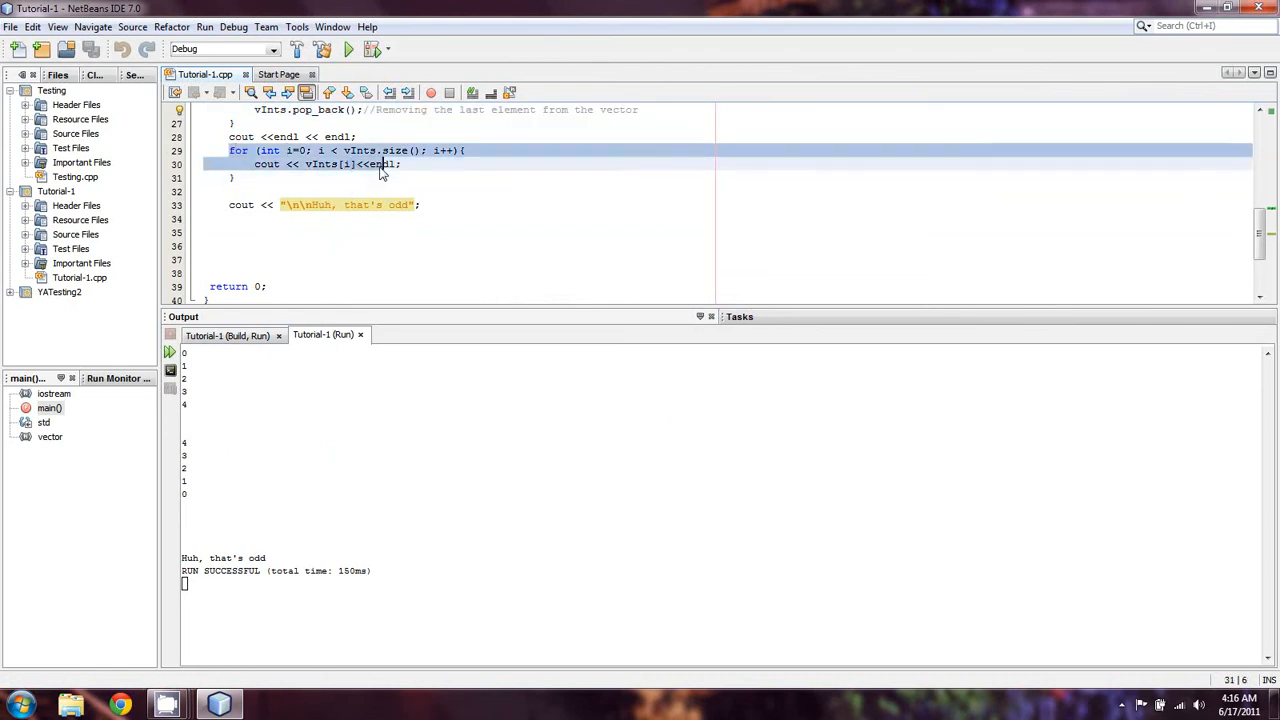
key("shift+Down")
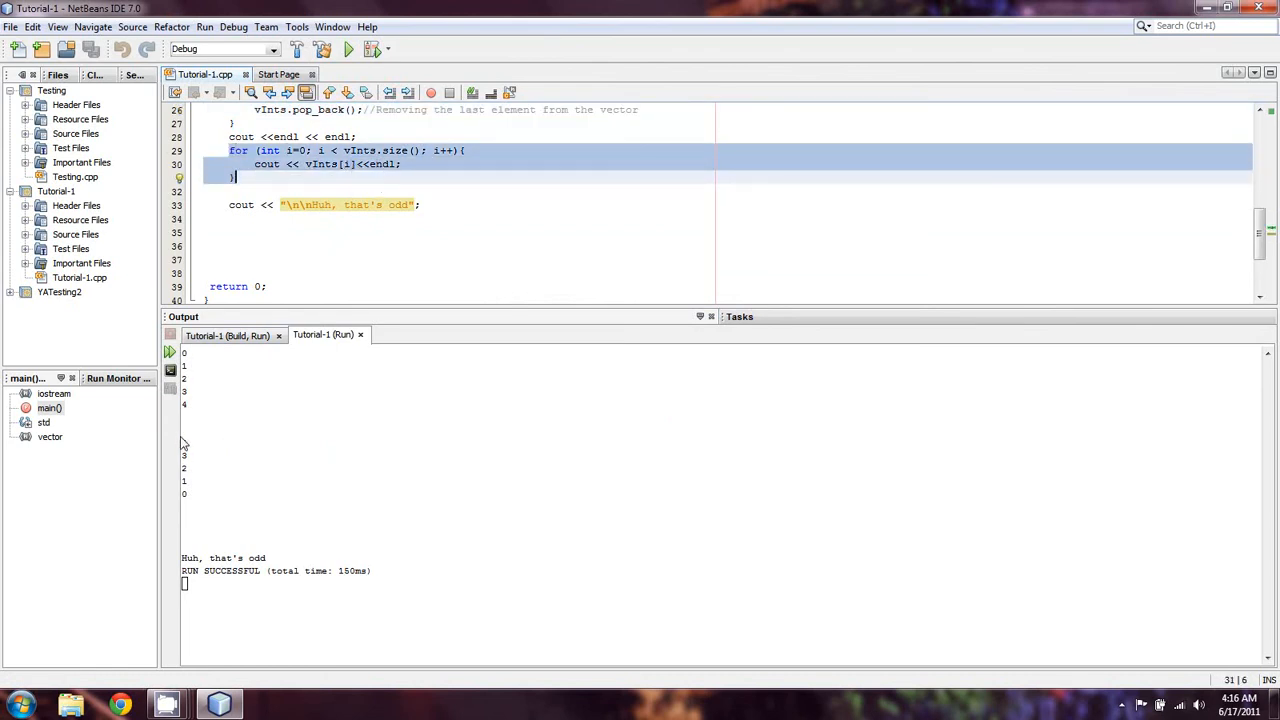
left_click_drag(181, 440, 215, 550)
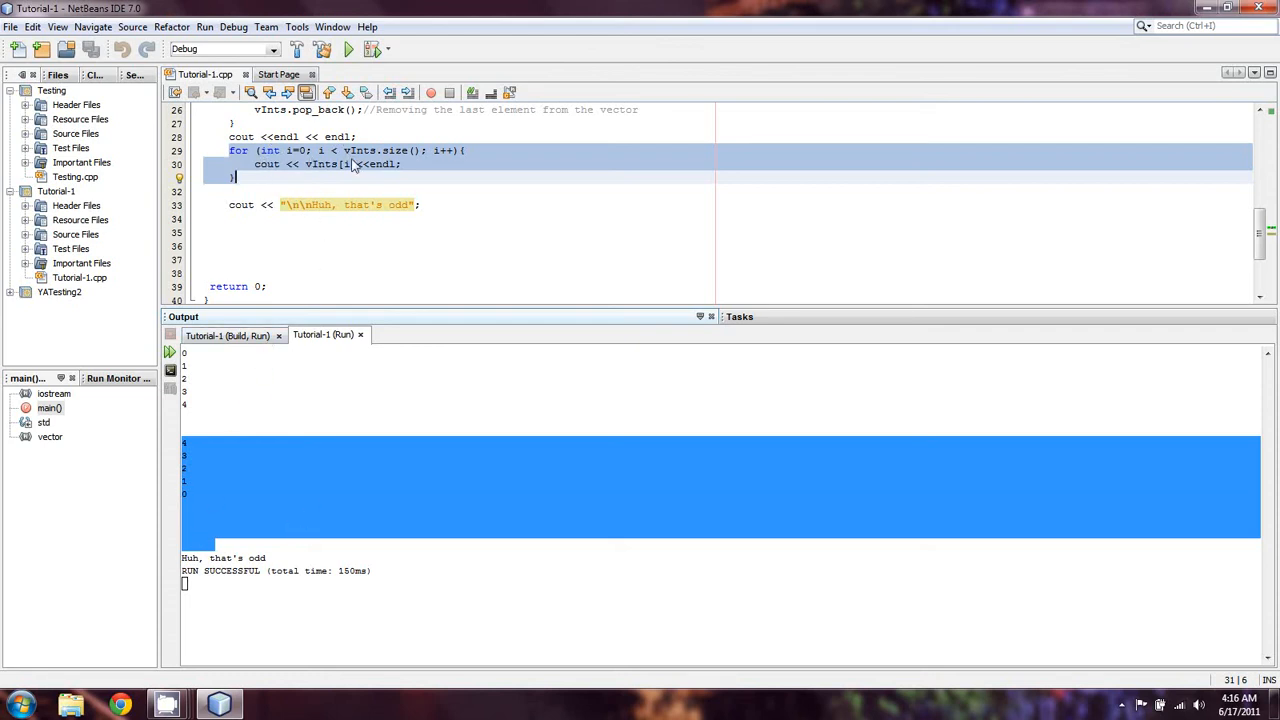
left_click(270, 162)
scroll(270, 162, "up", 3)
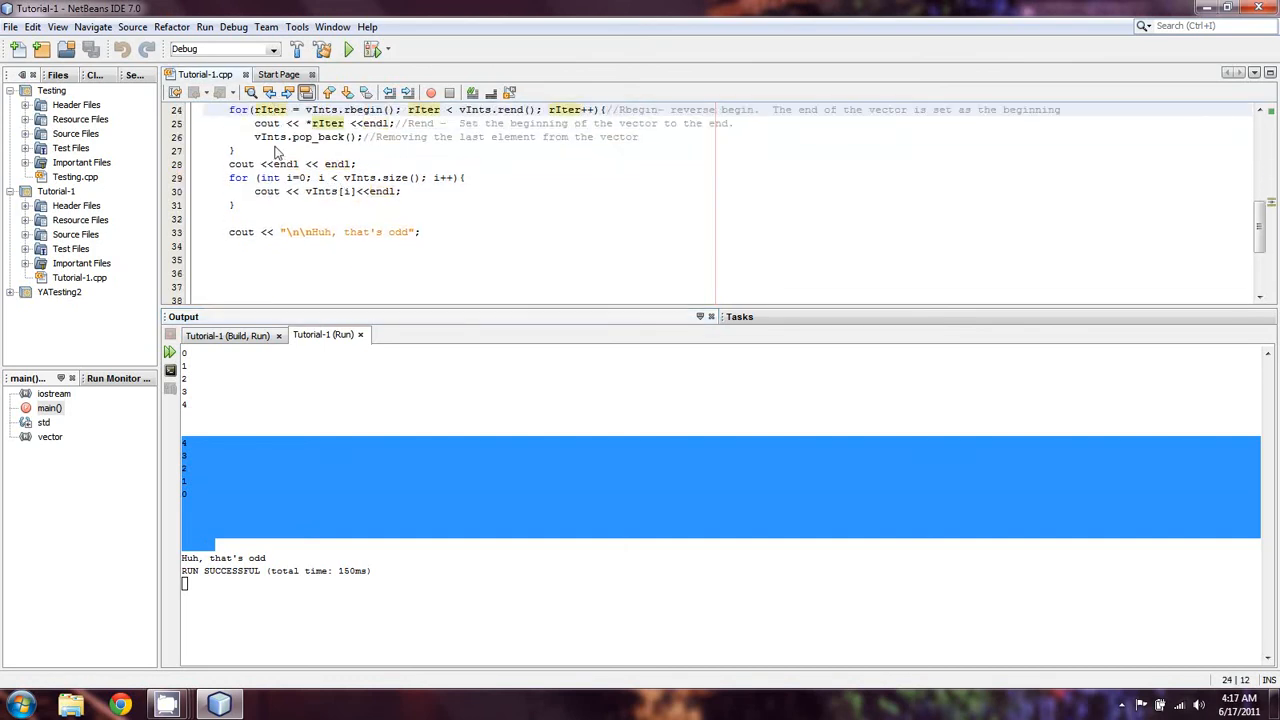
Highlight vInts.pop_back() on line 26 and enlarge the editor over the Output panel
left_click_drag(255, 137, 364, 145)
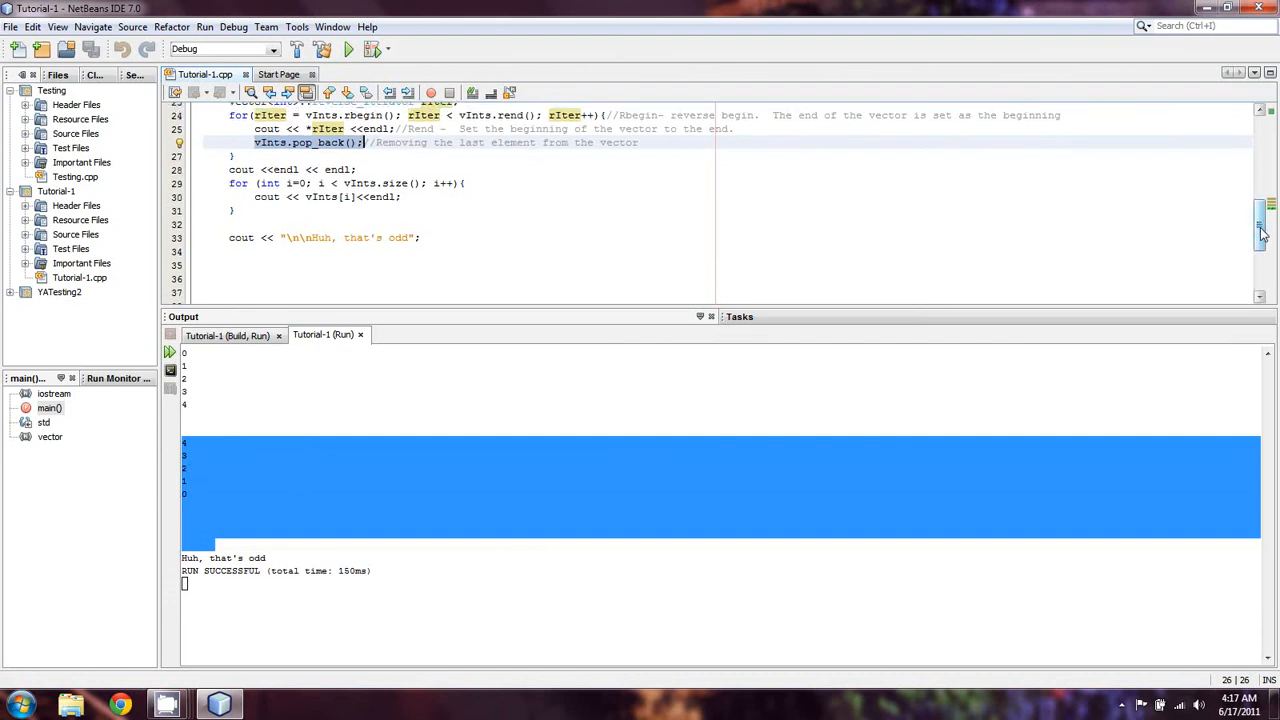
left_click_drag(1262, 230, 1262, 175)
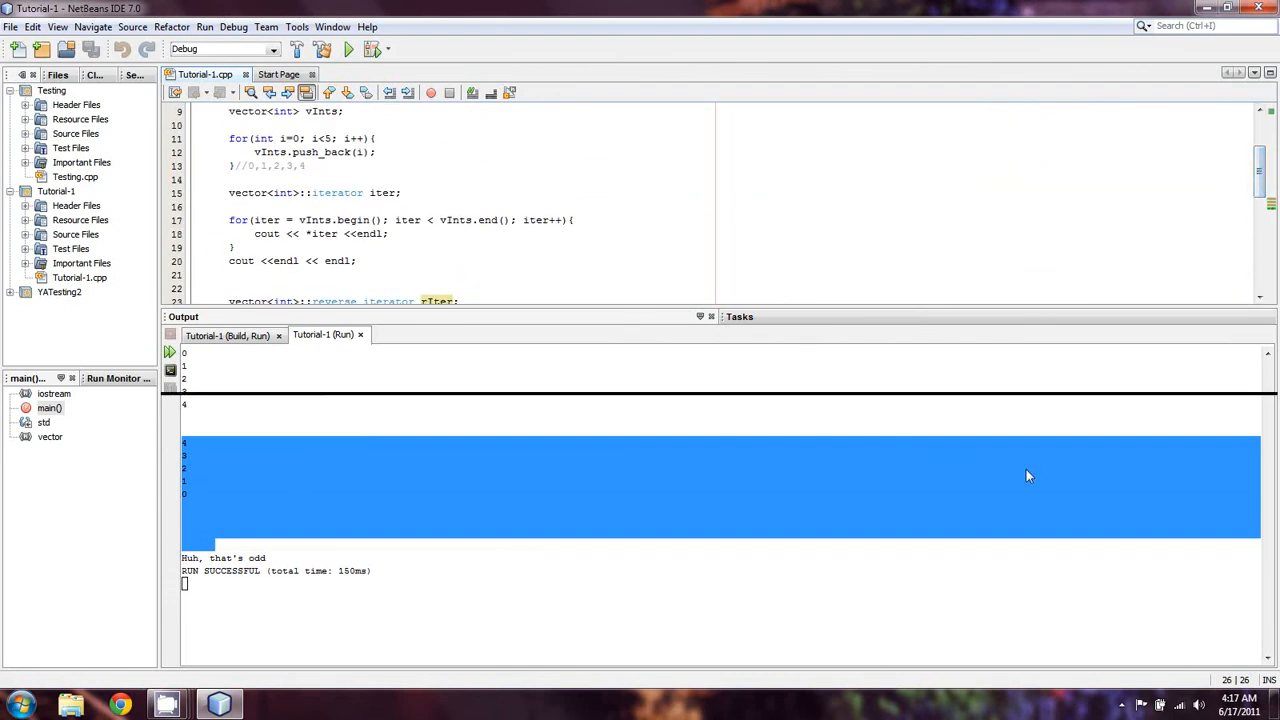
left_click_drag(1032, 562, 1032, 566)
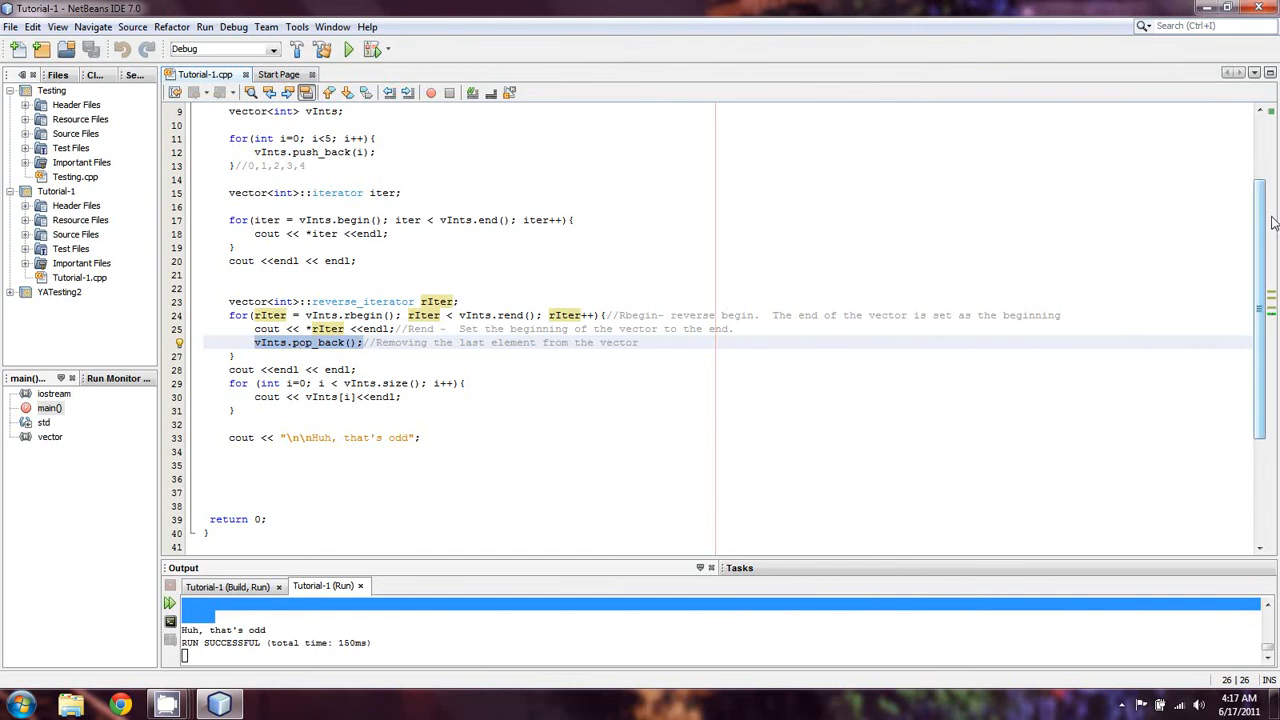
left_click_drag(1262, 232, 1262, 150)
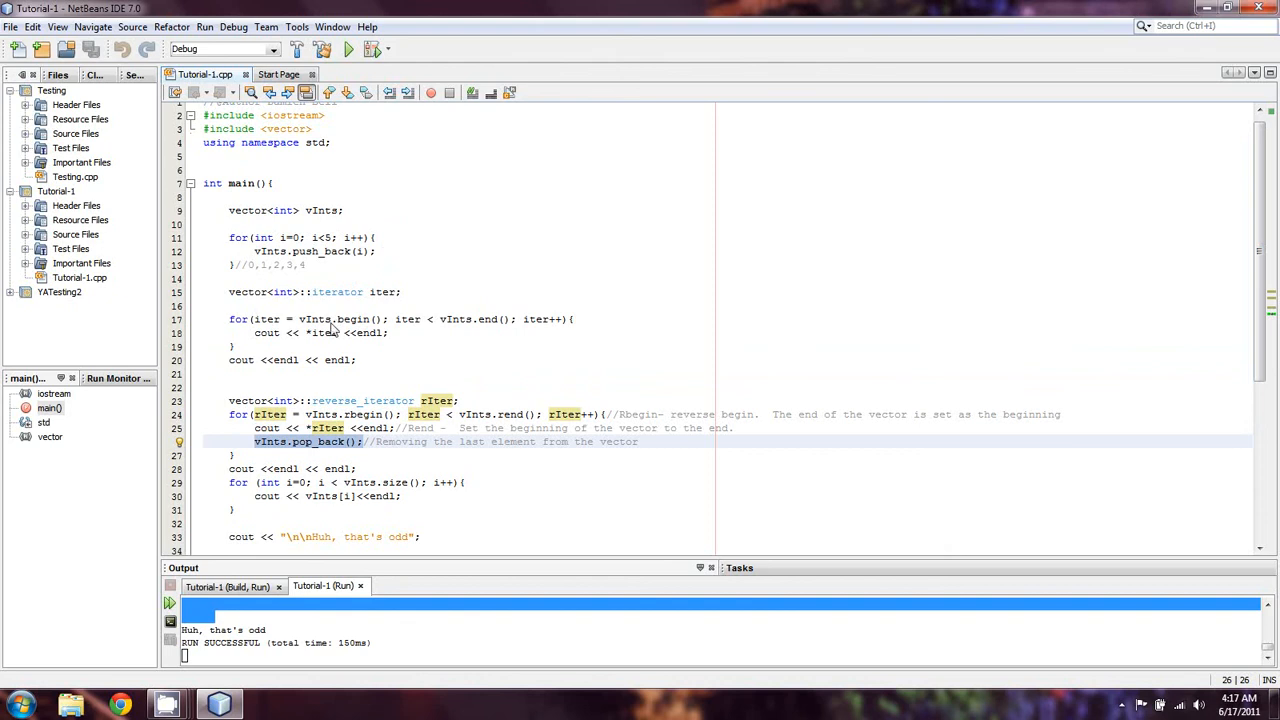
Review the code by highlighting *iter, vInts.pop_back() and the size-based for loop on lines 29–31
mouse_move(338, 333)
left_mouse_down()
mouse_move(305, 333)
mouse_move(385, 319)
left_mouse_up()
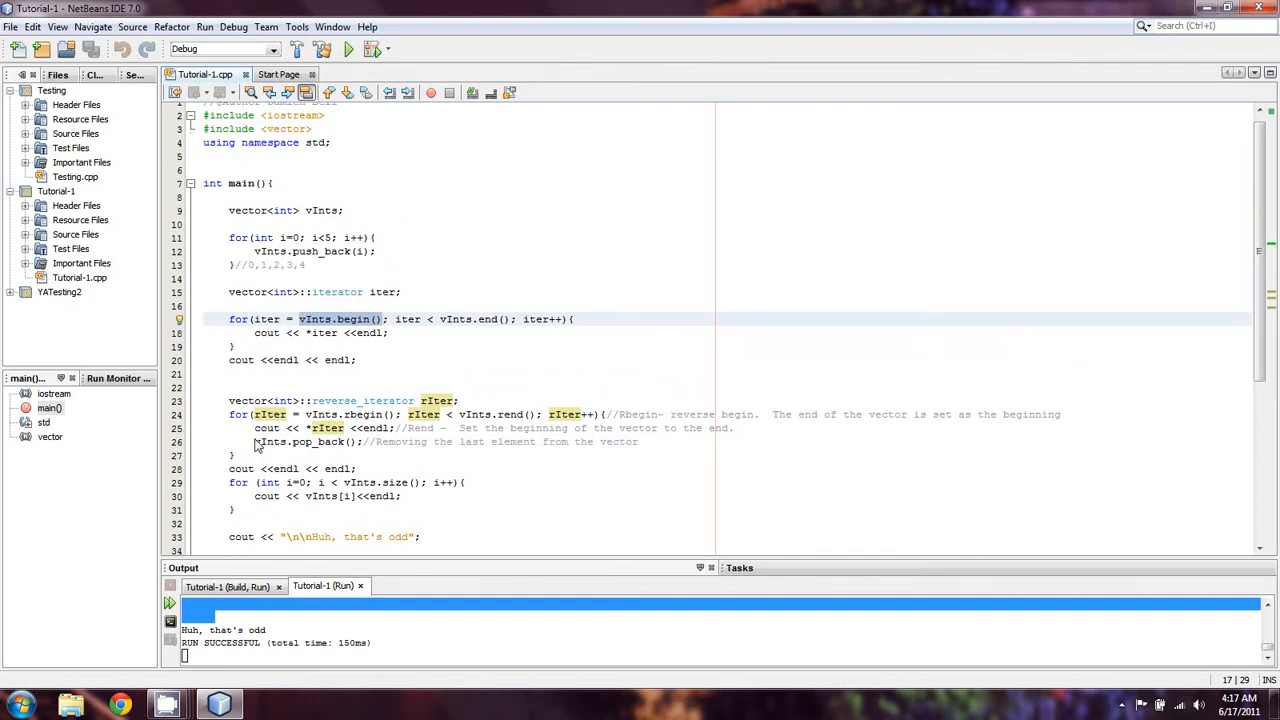
left_click_drag(255, 442, 365, 453)
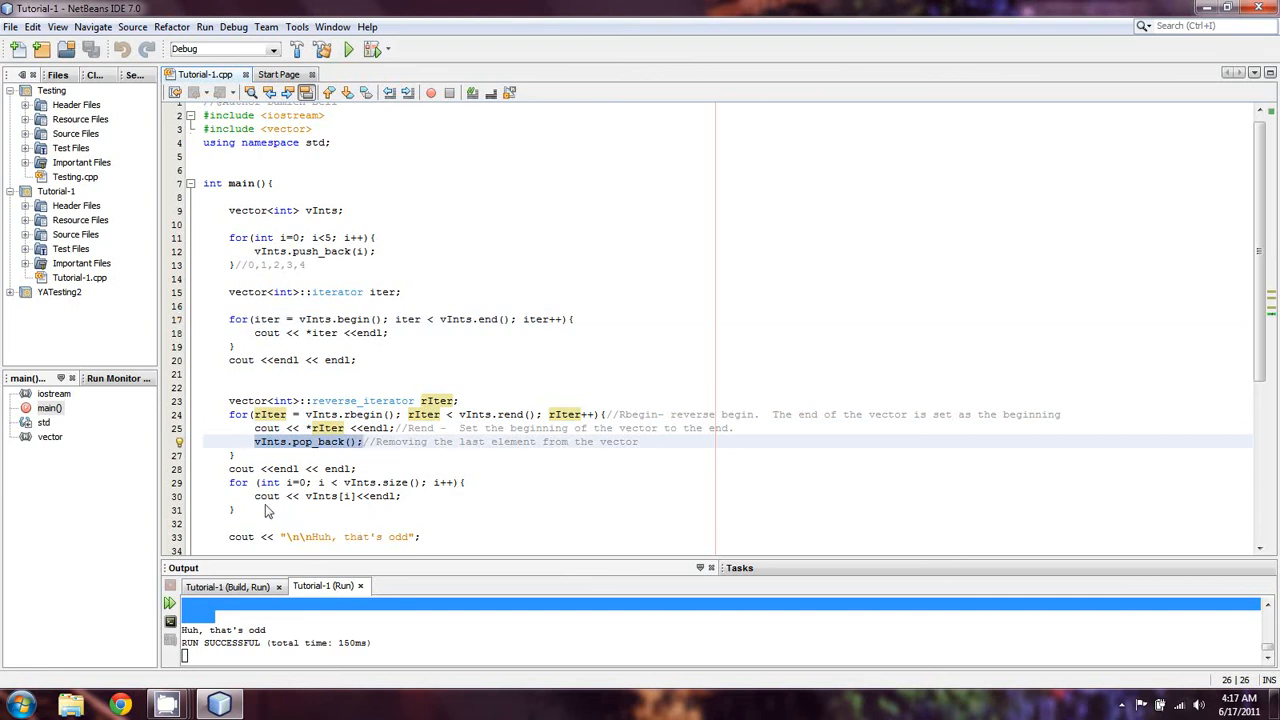
left_click_drag(240, 512, 180, 486)
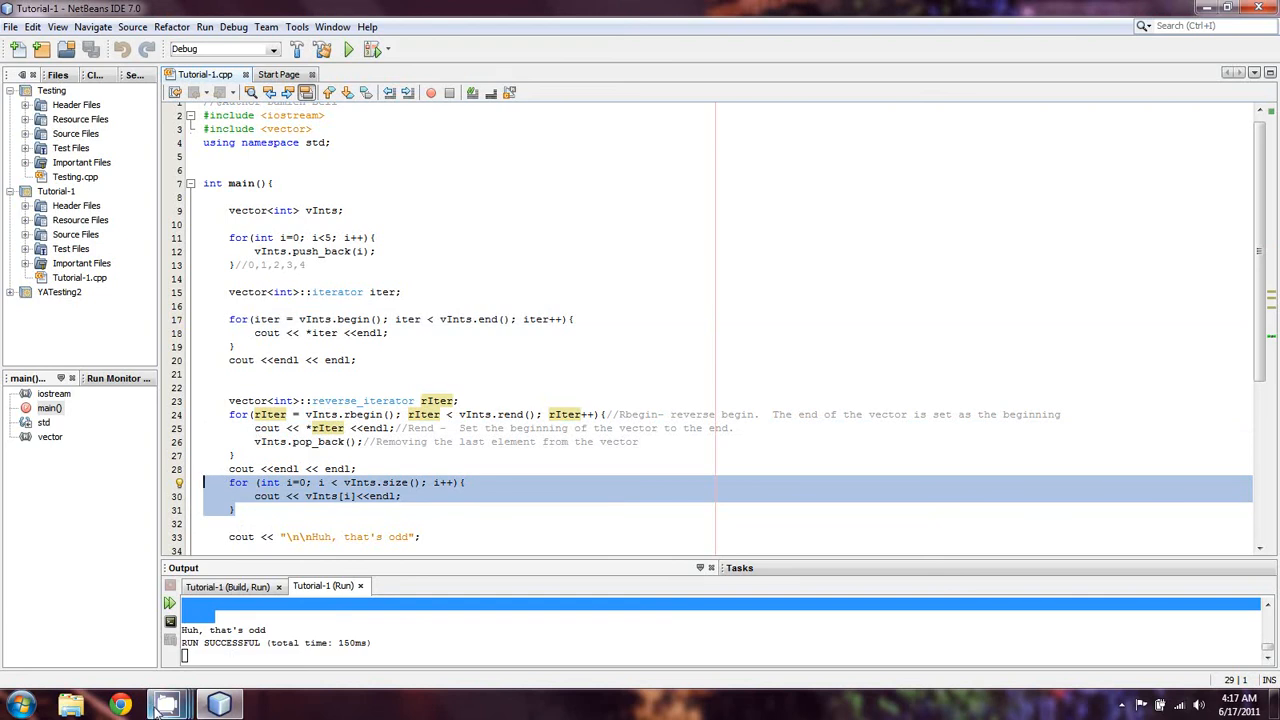
mouse_move(166, 705)
left_click(103, 620)
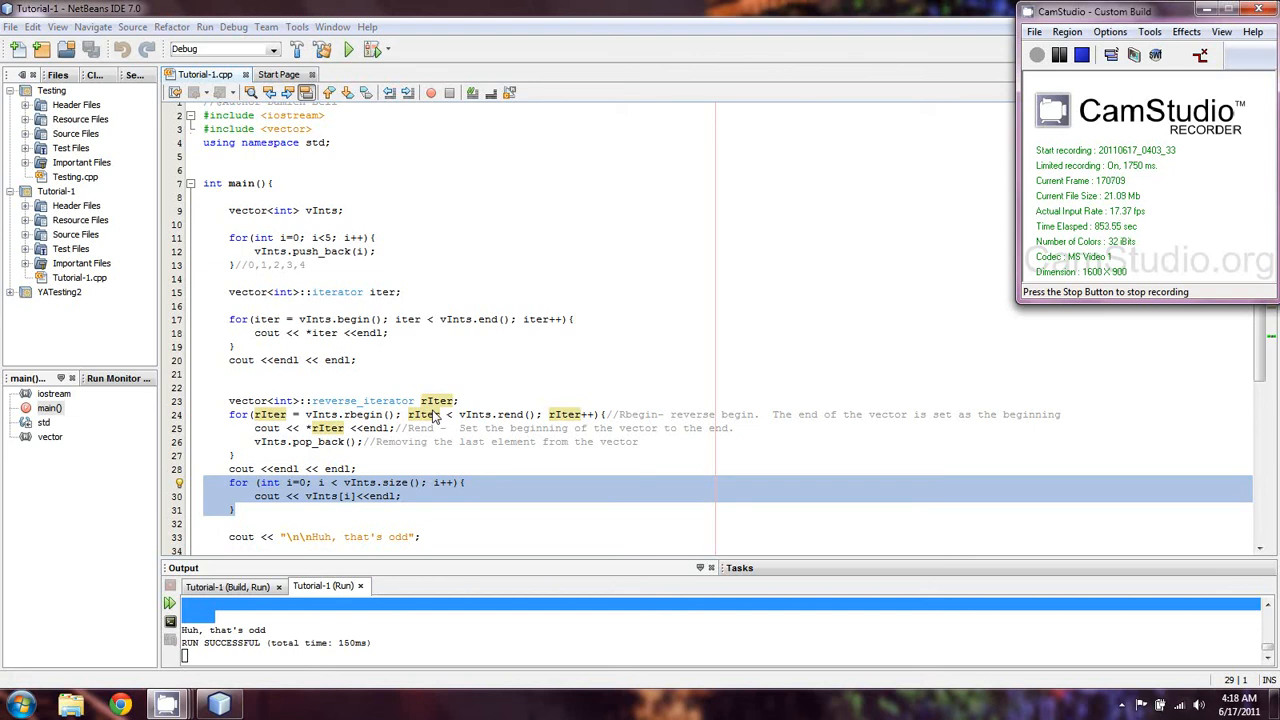
Delete the trailing empty line at the end of Tutorial-1.cpp
left_click(795, 529)
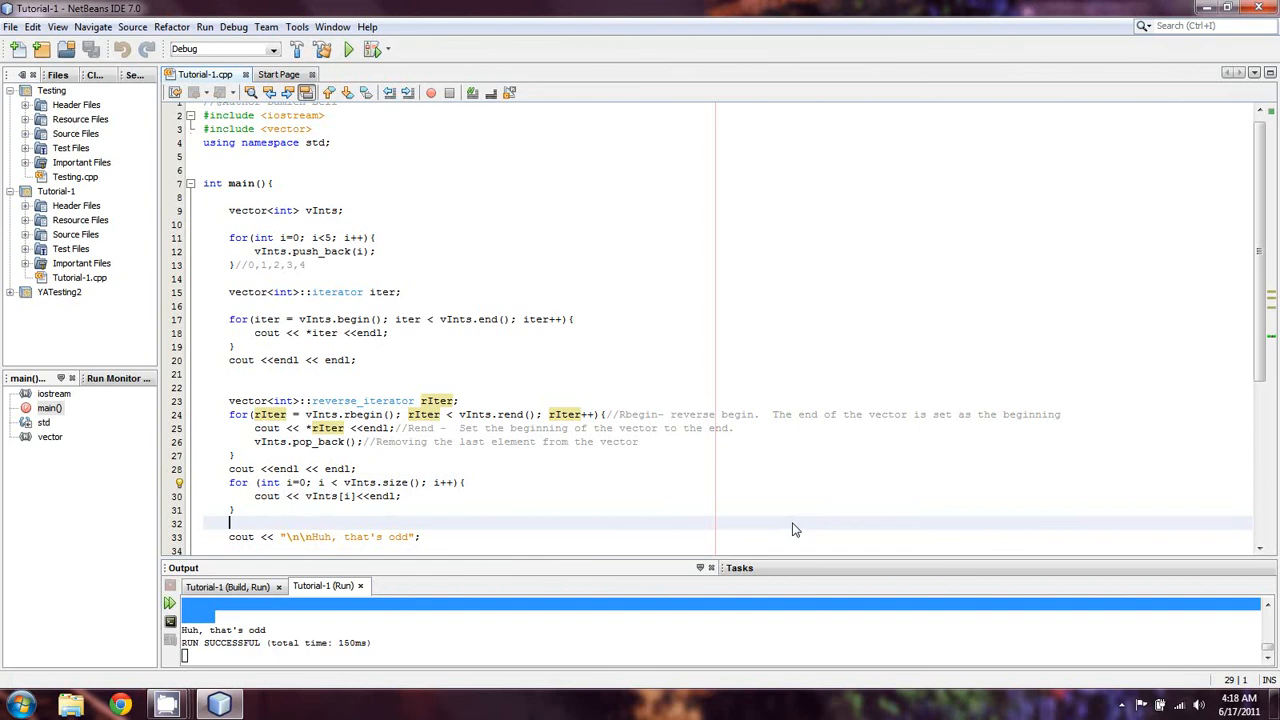
key("Down")
key("Down")
key("Down")
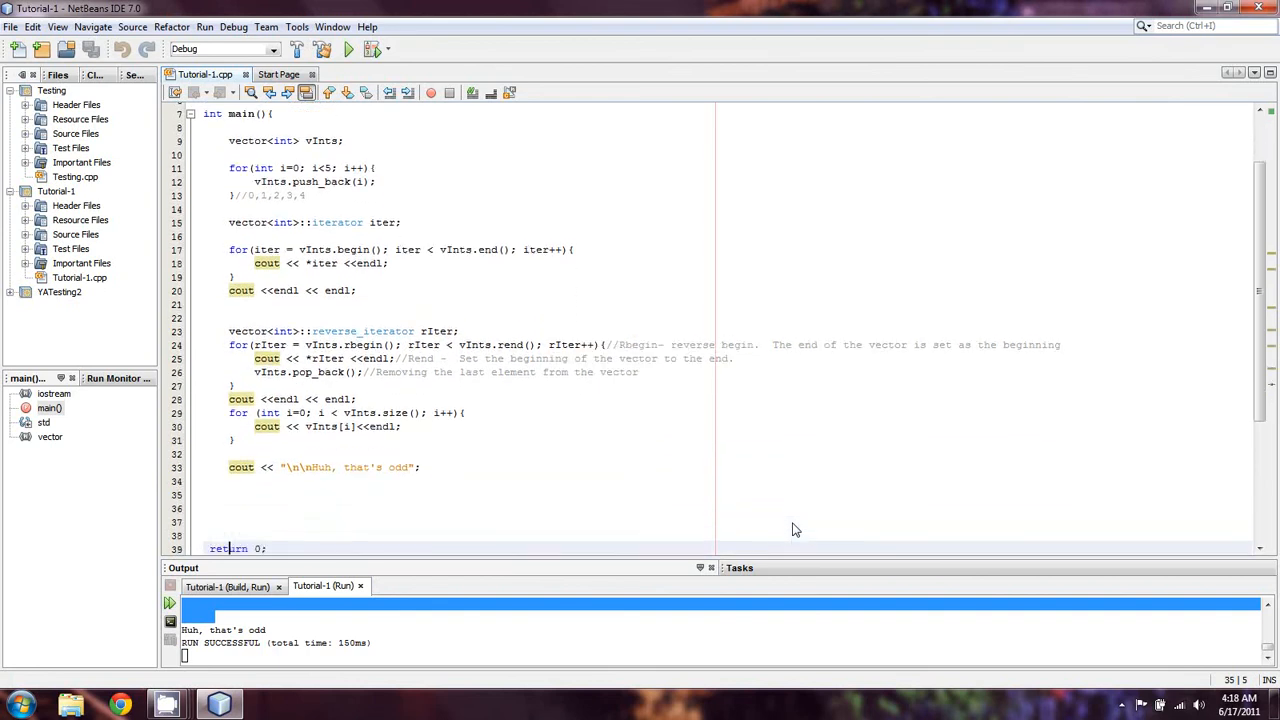
key("Down")
key("Down")
key("Down")
key("BackSpace")
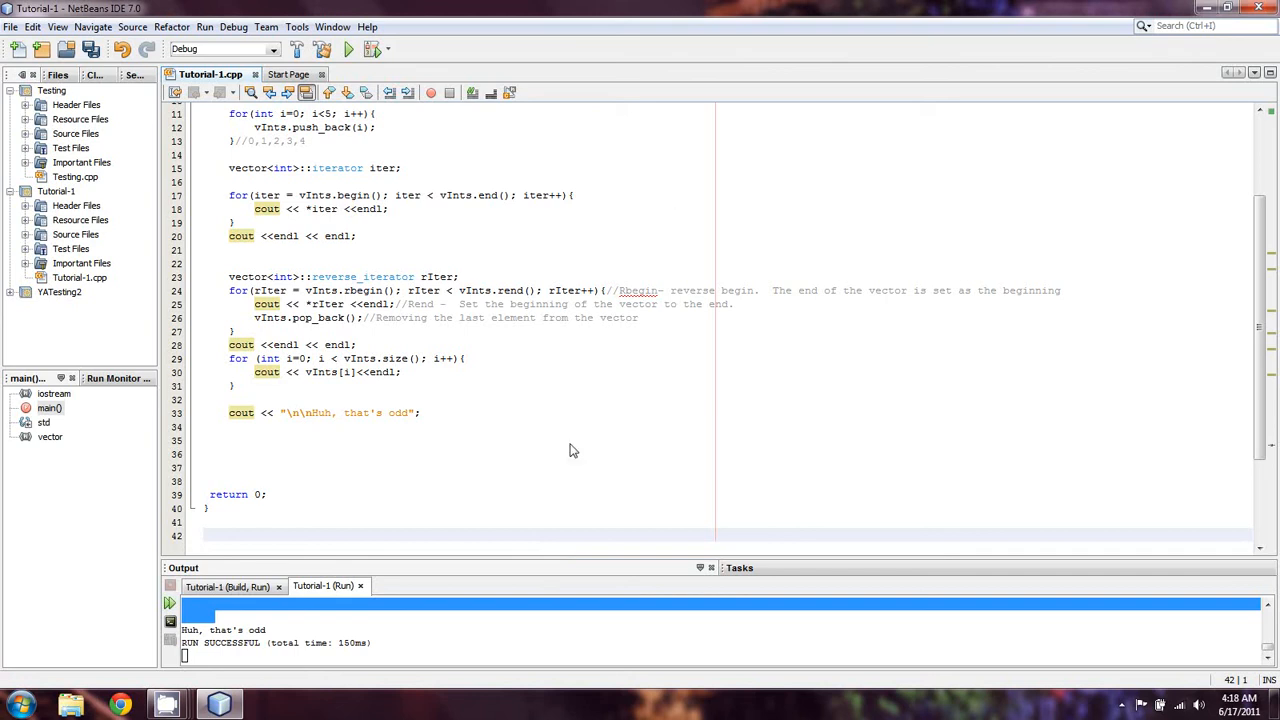
Clear the Output pane selection and stop the CamStudio recording
left_click(425, 640)
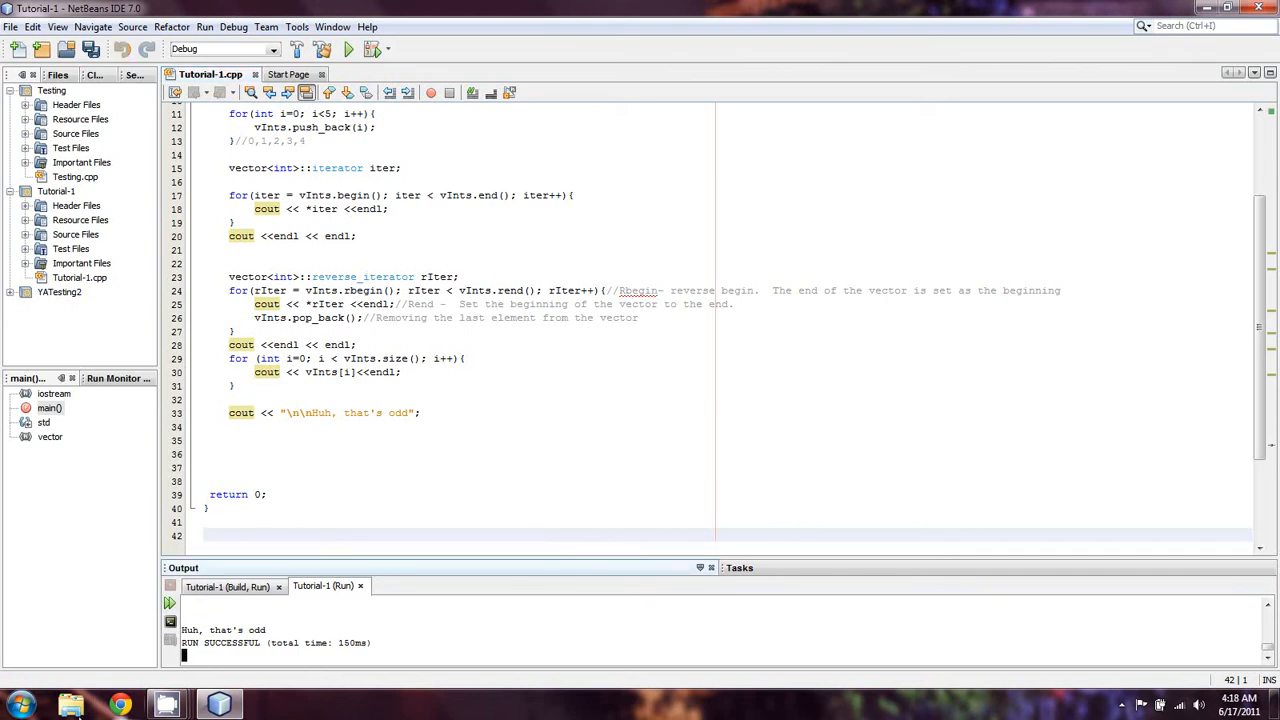
left_click(165, 705)
left_click(160, 610)
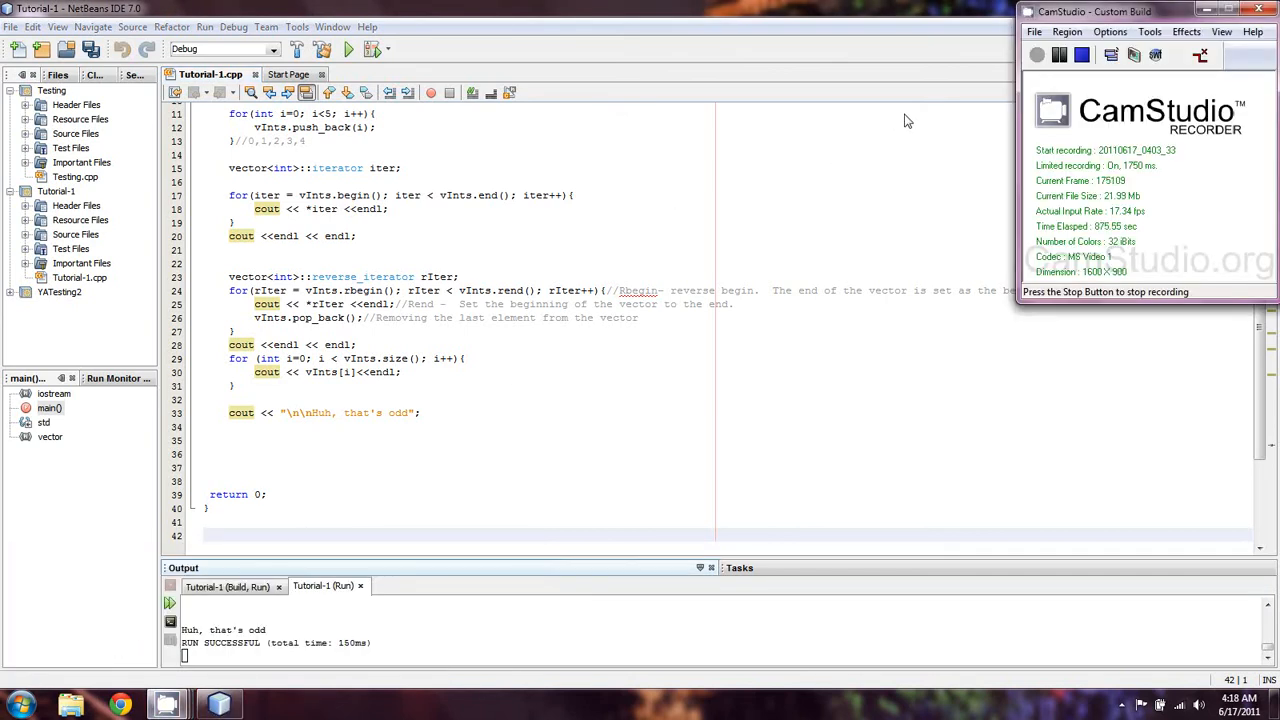